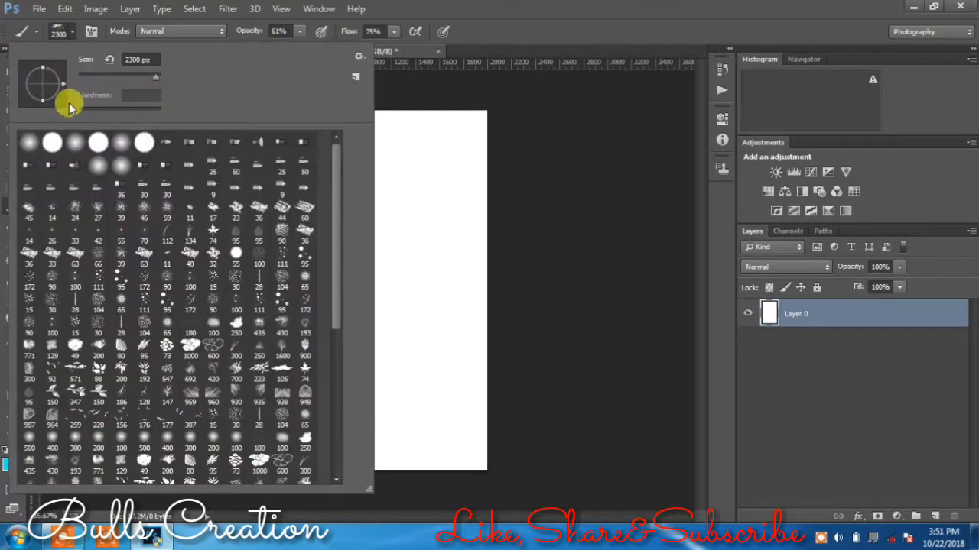
Step: Paint the whole white canvas light cyan using a round brush at 2300 px
click(53, 144)
click(465, 22)
click(602, 157)
mouse_move(228, 71)
mouse_down()
mouse_move(185, 188)
mouse_move(176, 39)
mouse_move(298, 55)
mouse_move(235, 123)
mouse_move(255, 111)
mouse_move(353, 197)
mouse_move(256, 269)
mouse_move(107, 153)
mouse_up()
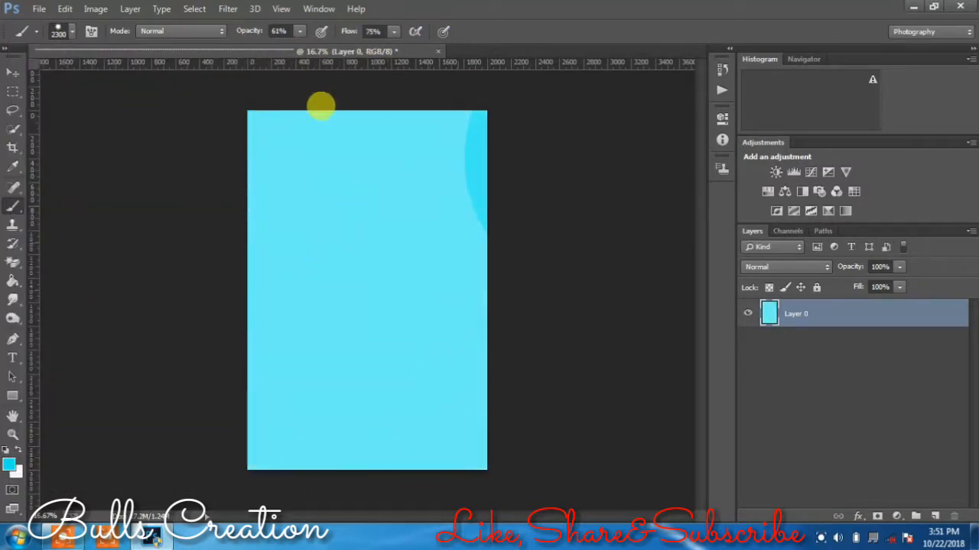
key(ctrl+alt+z)
key(ctrl+alt+z)
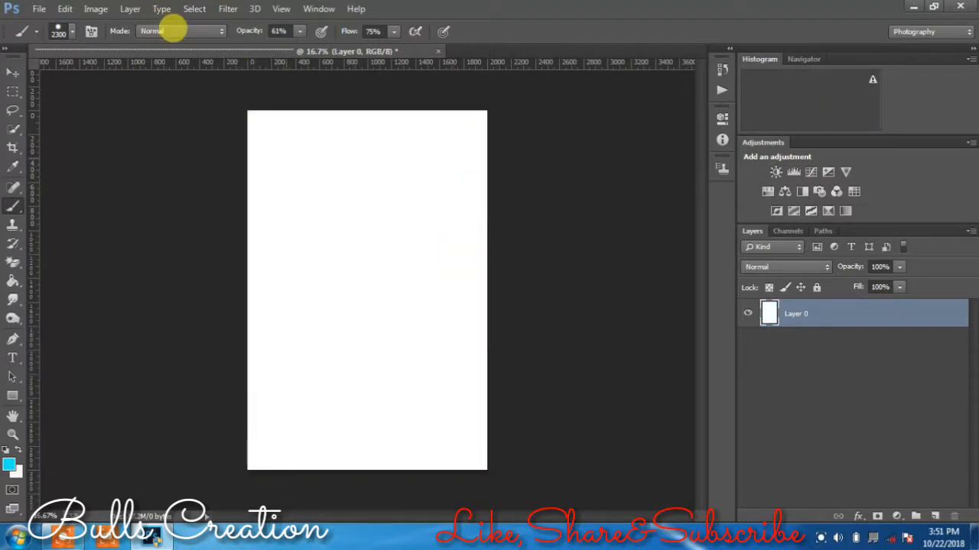
mouse_move(174, 28)
mouse_down()
mouse_move(240, 56)
mouse_move(305, 115)
mouse_move(285, 253)
mouse_move(174, 290)
mouse_move(72, 152)
mouse_move(295, 221)
mouse_up()
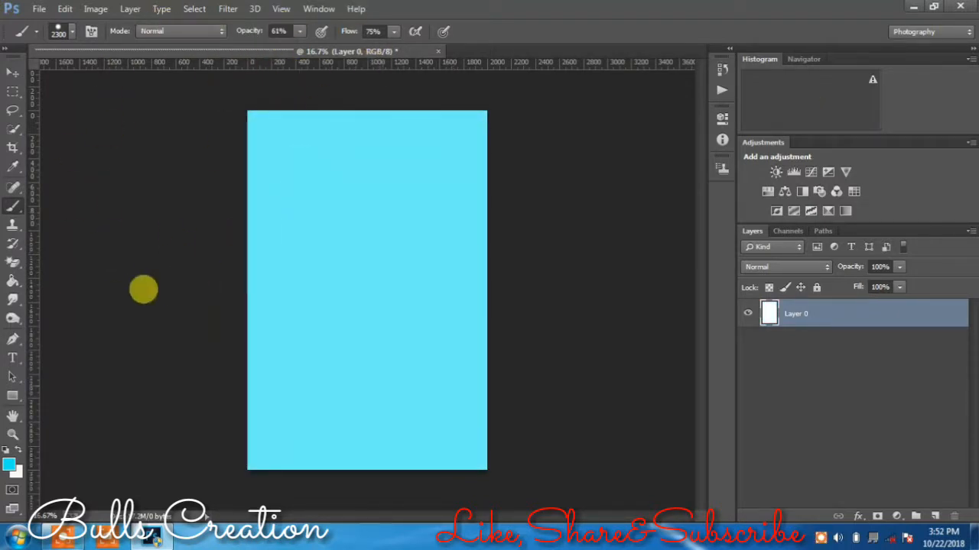
Step: Set the foreground color to a darker teal (#17aab3) and brush it over the entire canvas
click(12, 468)
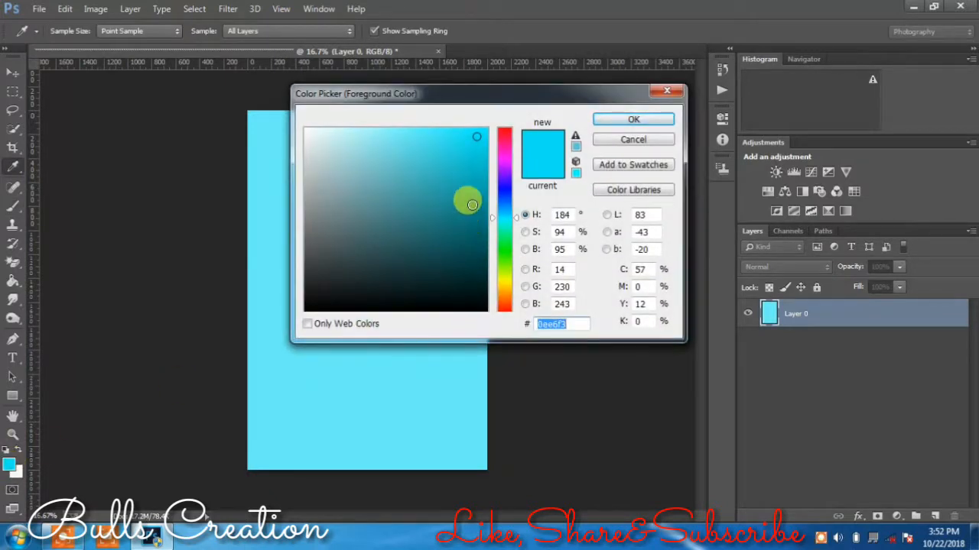
drag(467, 199, 468, 175)
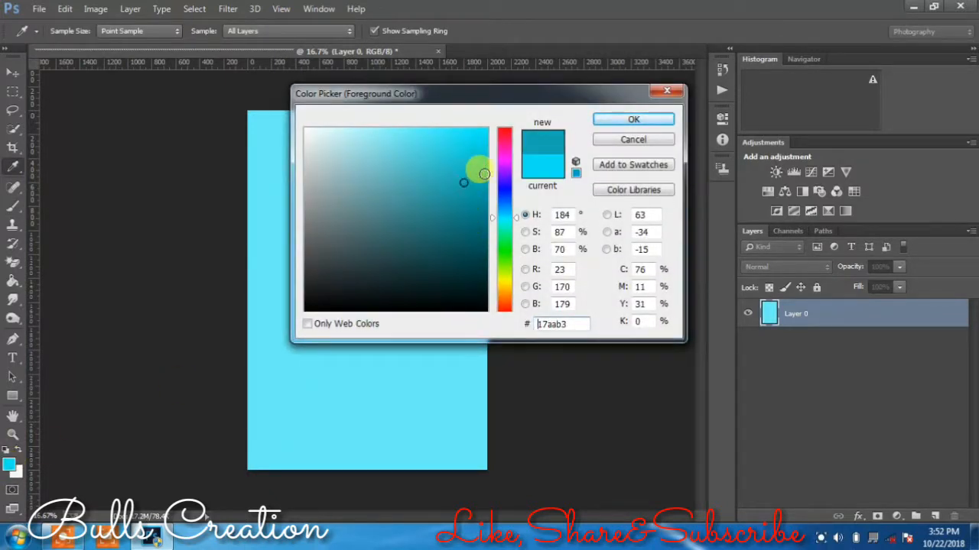
click(633, 121)
mouse_move(306, 145)
mouse_down()
mouse_move(228, 277)
mouse_move(359, 359)
mouse_up()
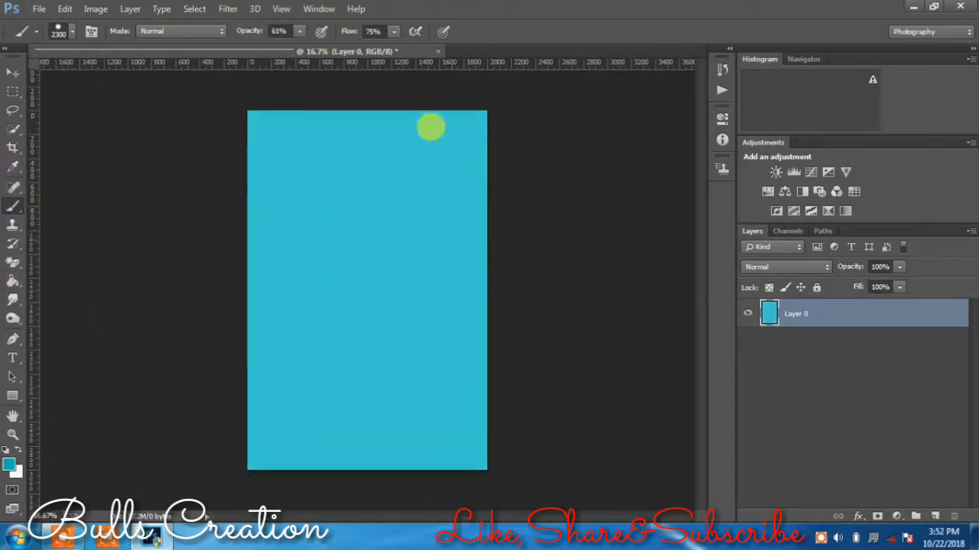
Step: Duplicate the teal background layer and stamp a white cloud near the canvas's upper right edge with a cloud brush
key(ctrl+j)
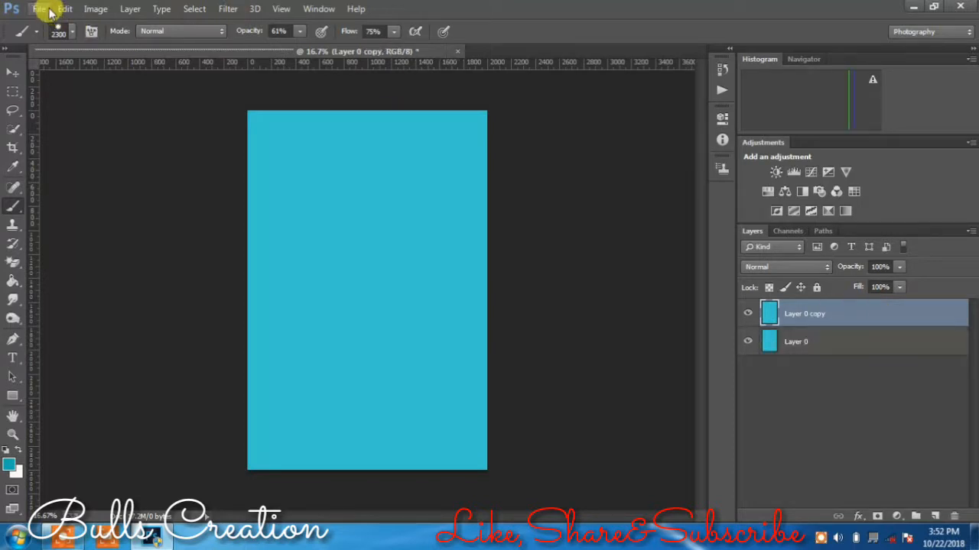
click(74, 33)
drag(336, 323, 334, 463)
click(282, 448)
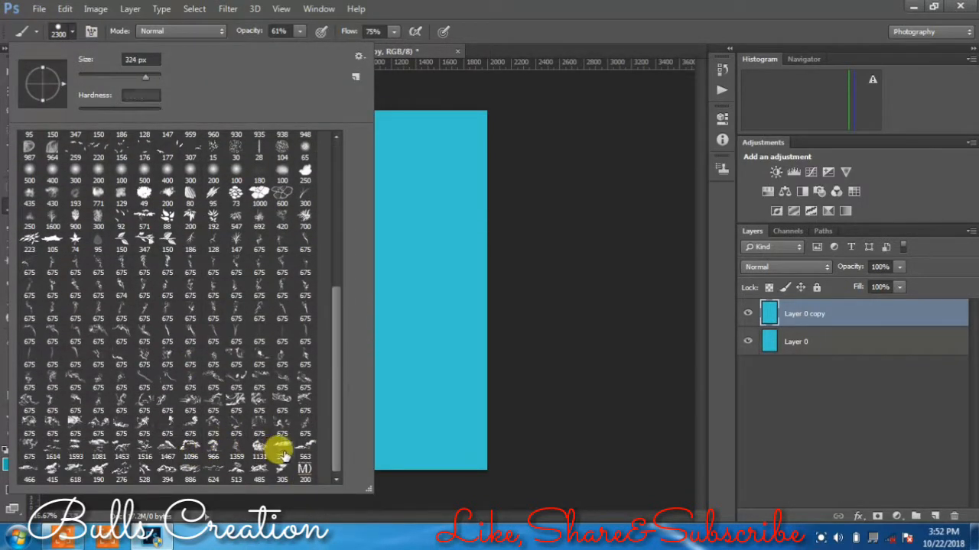
click(305, 457)
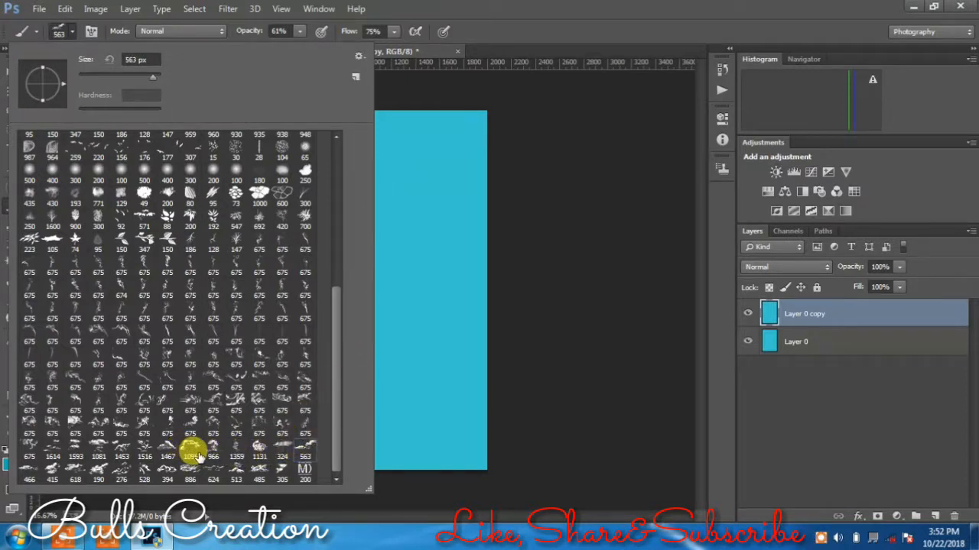
click(190, 479)
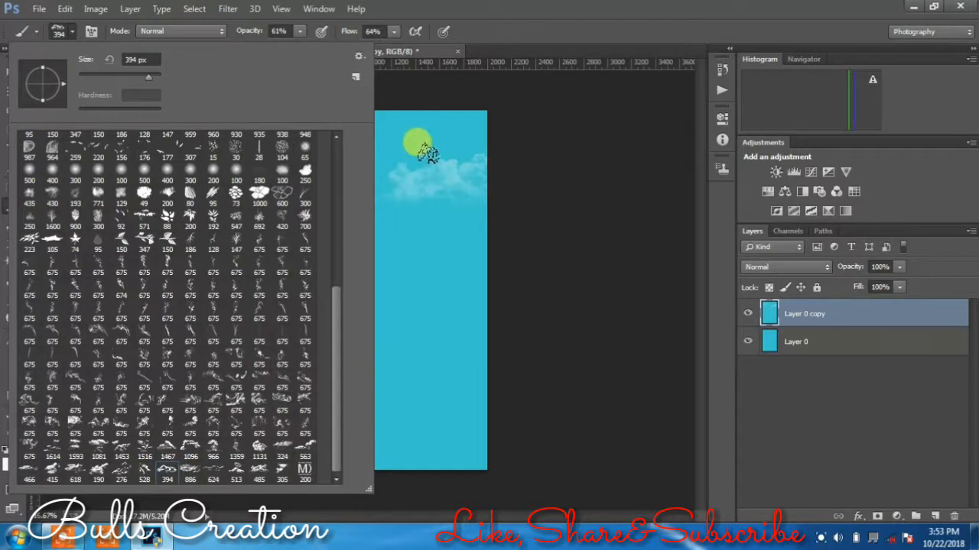
Step: Stamp more white clouds in the upper left and centre of the sky using the 618 px cloud brush reduced to 600 and 500 px
click(166, 468)
click(74, 471)
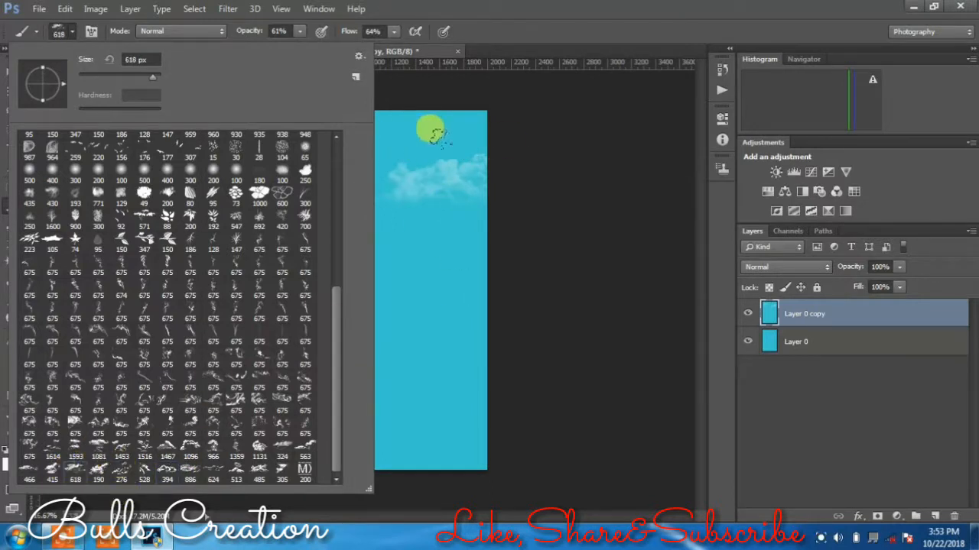
click(579, 150)
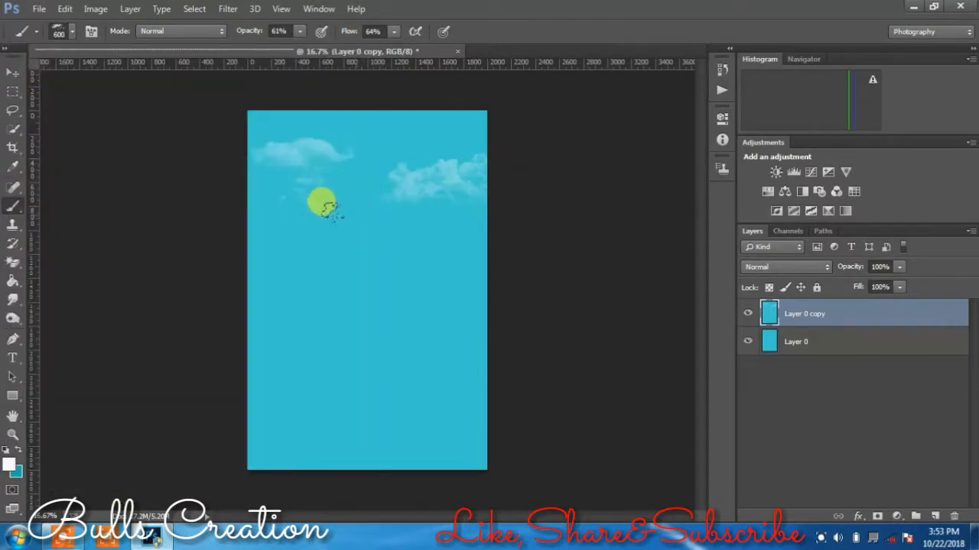
click(336, 203)
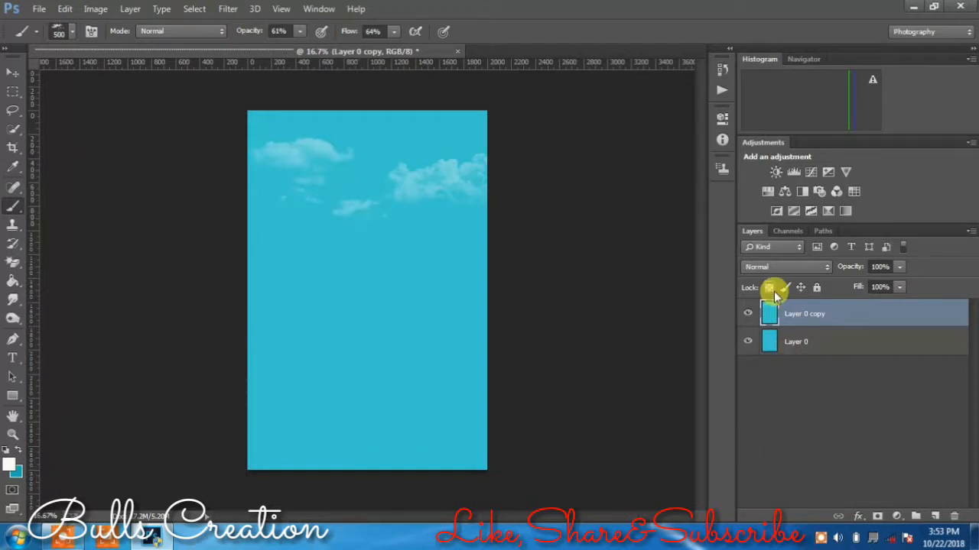
Step: Open the Virat_Kohli_213X280 image from the Kohli editing folder on the Desktop
click(40, 10)
click(52, 38)
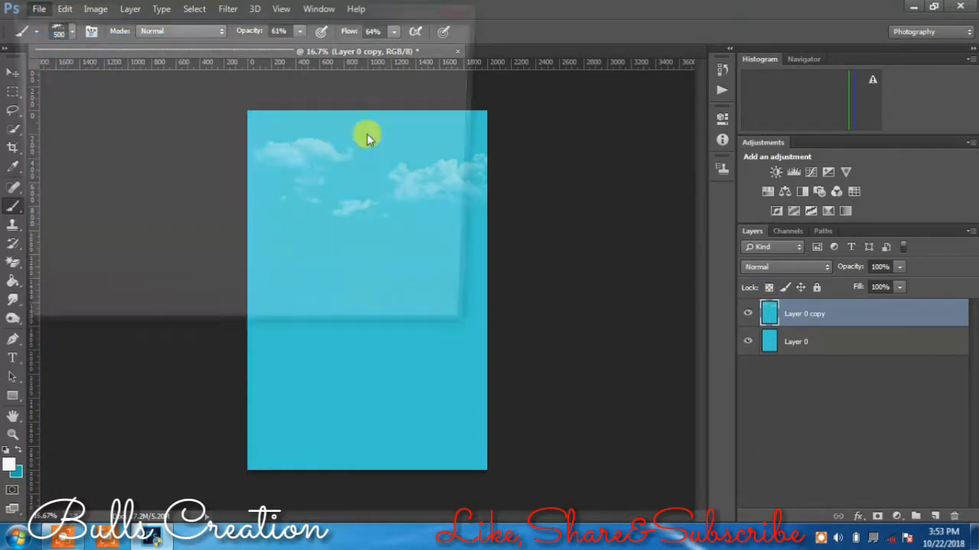
drag(474, 103, 471, 205)
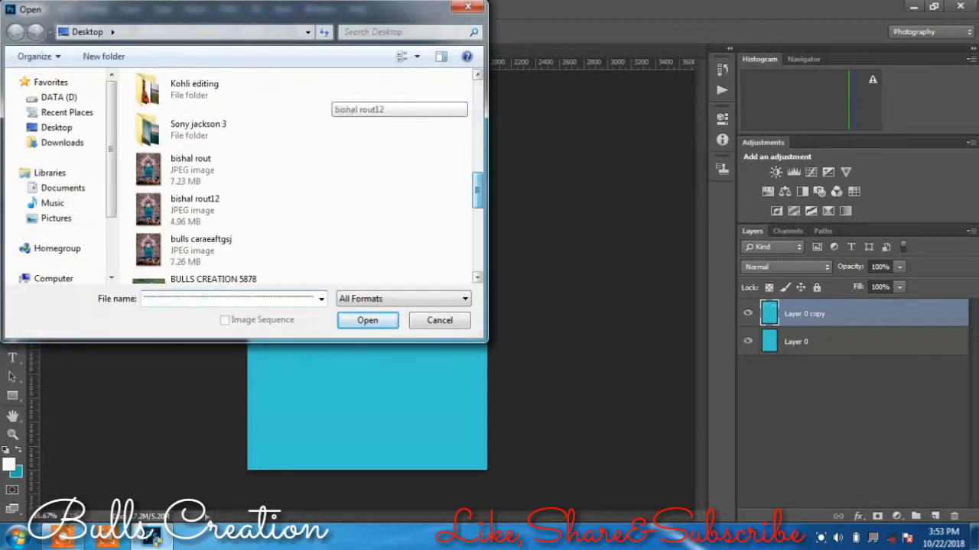
double_click(213, 90)
click(359, 120)
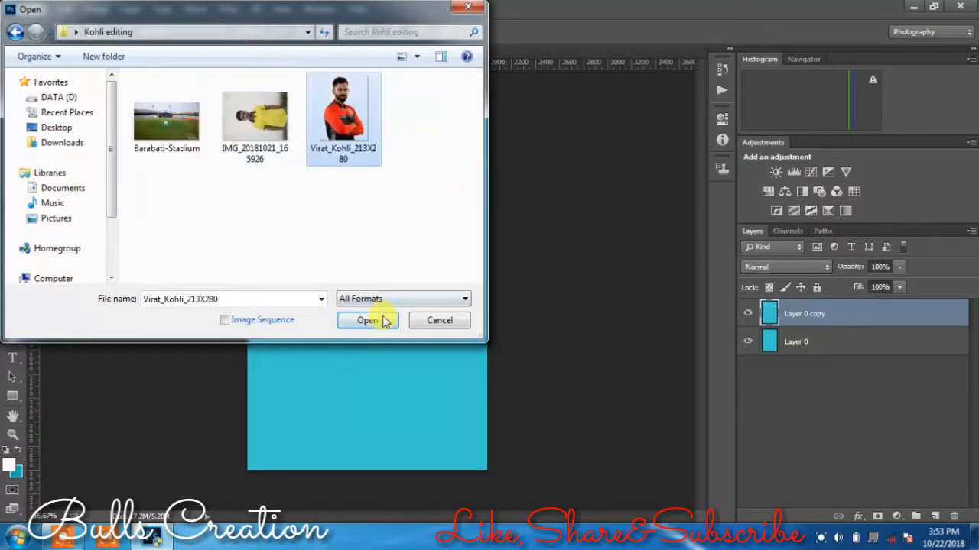
click(367, 320)
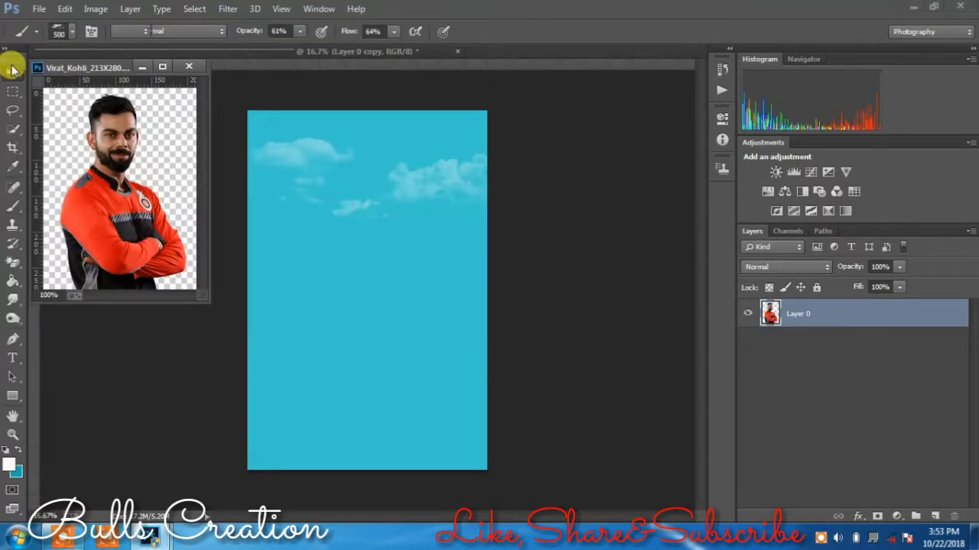
Step: Copy the cricketer cutout into the poster document with the Move tool and close its source image
click(12, 71)
drag(110, 148, 448, 148)
click(196, 66)
Step: Scale the cricketer cutout to about 472% and place it slightly left of centre at the top of the poster
key(ctrl+t)
drag(373, 184, 380, 193)
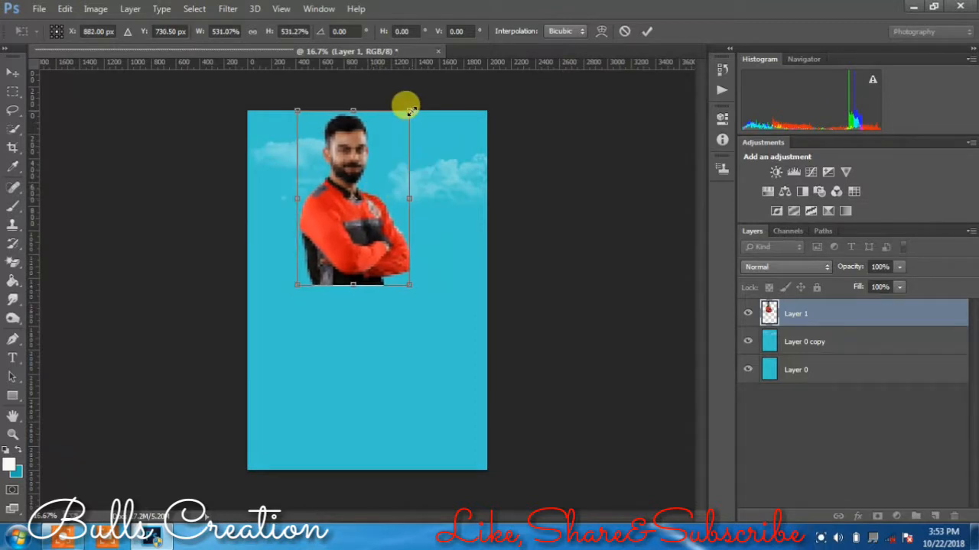
mouse_move(410, 111)
mouse_down()
mouse_move(393, 110)
mouse_move(403, 121)
mouse_up()
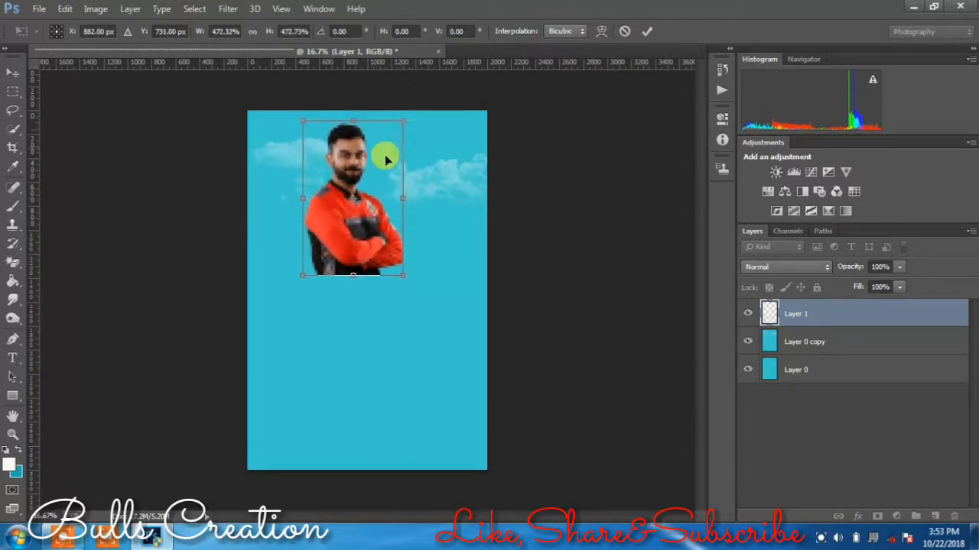
key(Return)
drag(383, 197, 355, 194)
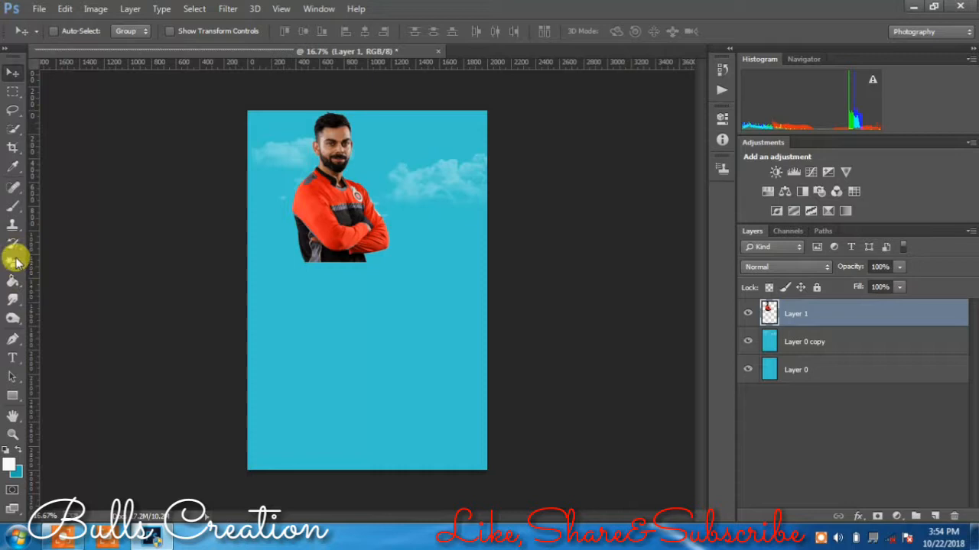
Step: Switch to the Eraser tool with a soft round brush at 0% hardness
right_click(17, 262)
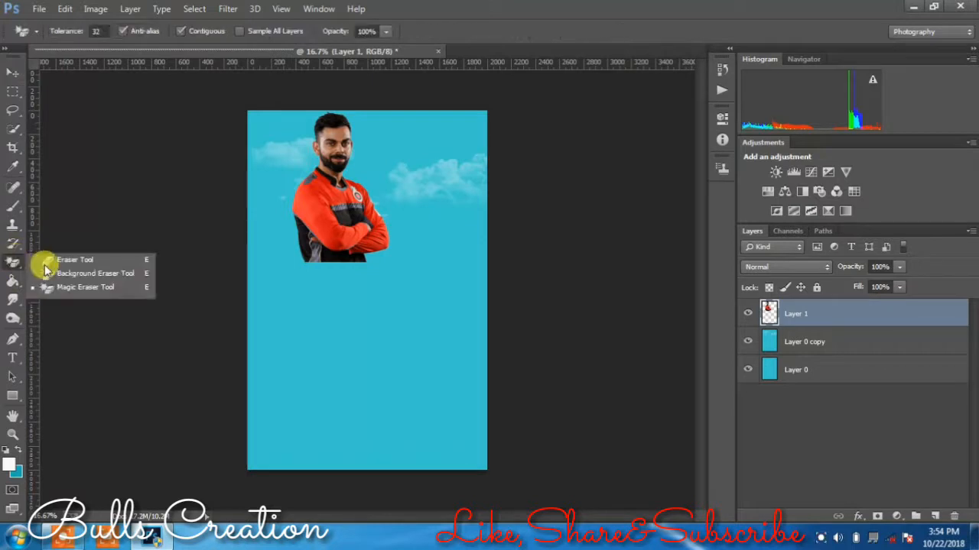
click(44, 256)
click(71, 33)
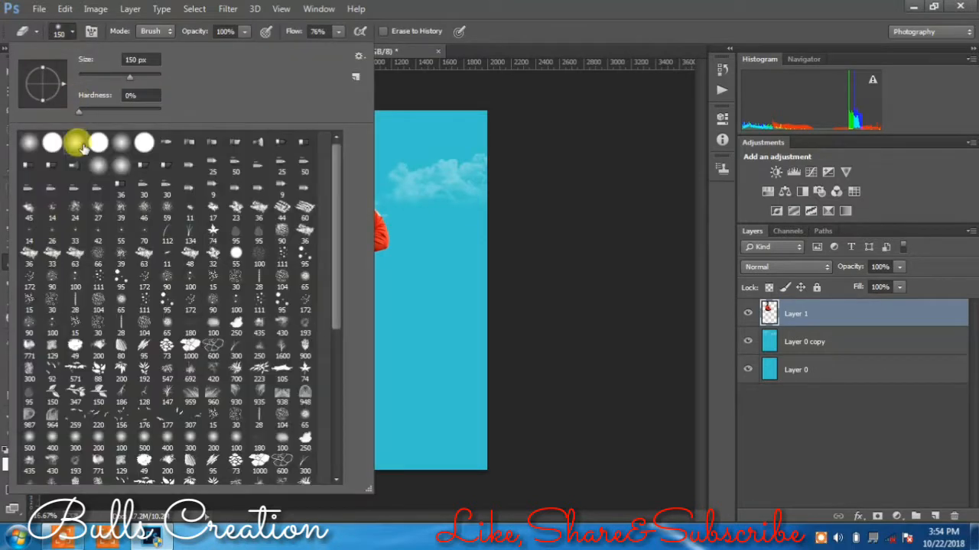
click(524, 145)
Step: Set the eraser tip to 80 px for working along the lower edge of the cricketer's jersey
key(bracketright)
key(bracketright)
key(bracketright)
key(bracketright)
key(bracketright)
key(bracketright)
key(bracketright)
key(bracketright)
key(bracketright)
key(bracketright)
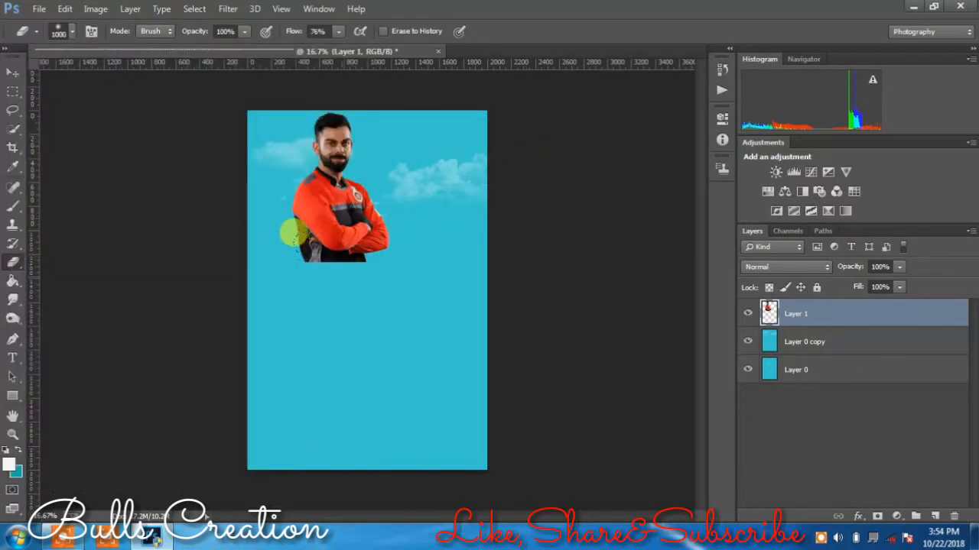
key(ctrl+plus)
key(ctrl+plus)
key(ctrl+plus)
key(ctrl+plus)
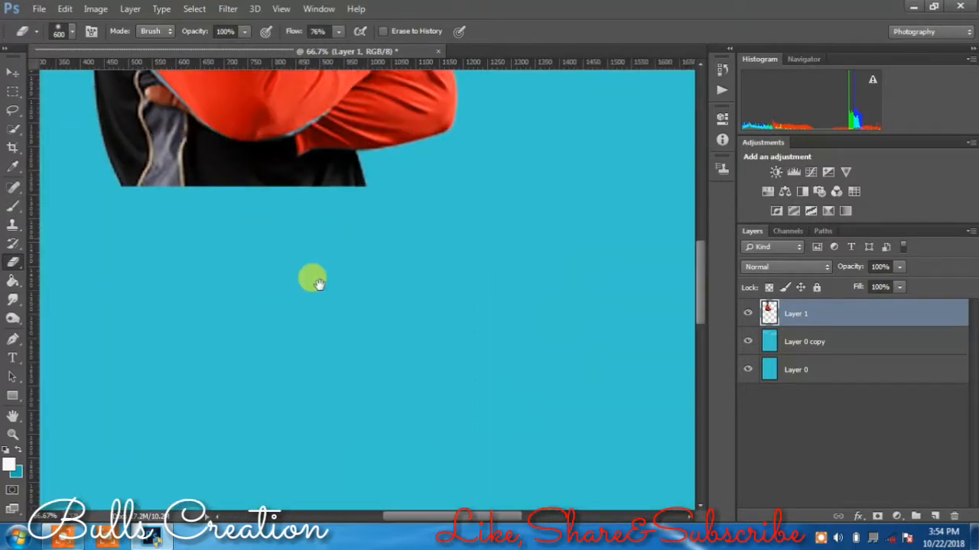
drag(315, 282, 349, 423)
drag(383, 111, 404, 206)
key(bracketleft)
key(bracketleft)
key(bracketleft)
key(bracketleft)
key(bracketleft)
key(bracketleft)
key(bracketleft)
key(bracketleft)
key(bracketleft)
key(bracketleft)
key(bracketleft)
key(bracketleft)
key(bracketleft)
key(bracketleft)
key(bracketleft)
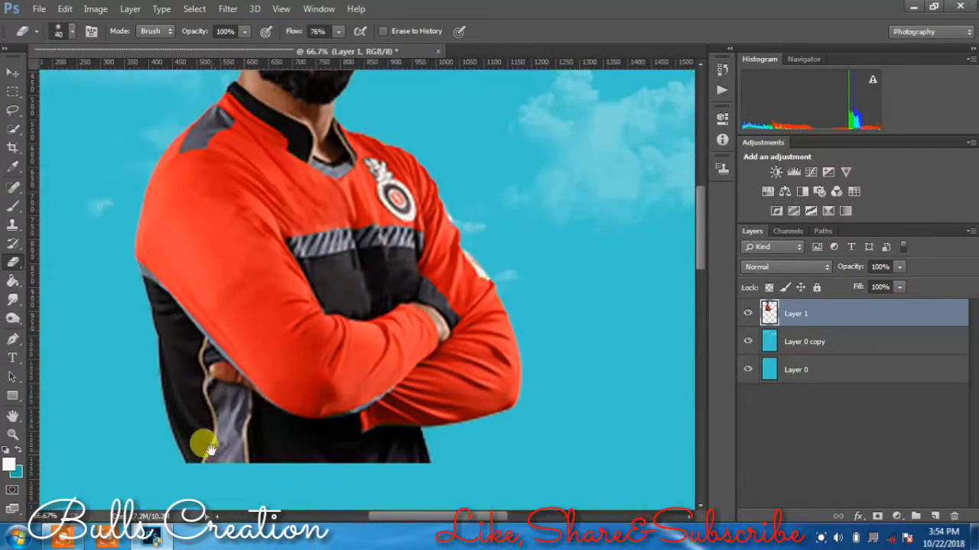
mouse_move(210, 447)
mouse_down()
mouse_move(198, 305)
mouse_move(200, 327)
mouse_move(182, 339)
mouse_move(185, 311)
mouse_up()
key(bracketright)
key(bracketright)
key(bracketright)
key(bracketright)
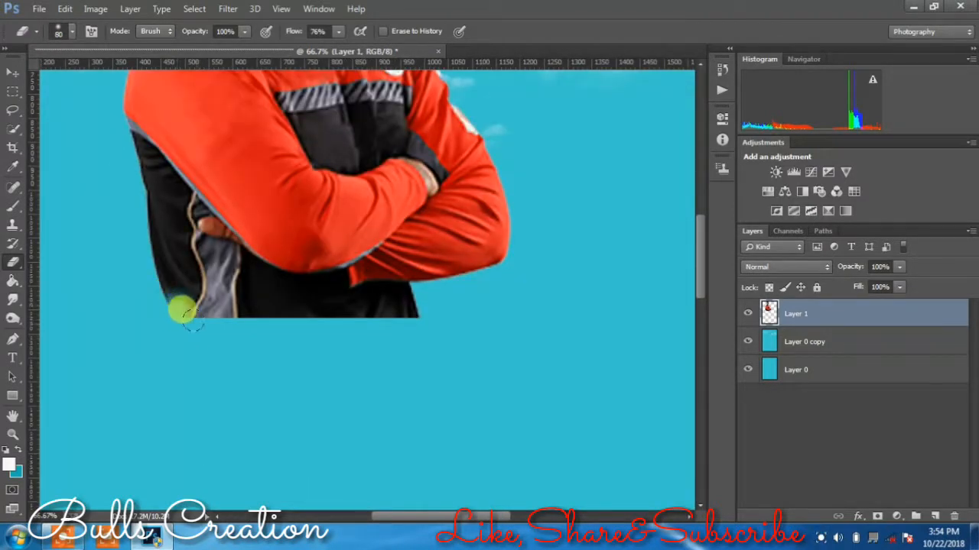
Step: Undo the first erasing stroke, lower the eraser flow to 50%, and softly fade out the bottom of the cricketer's torso and elbow
key(ctrl+z)
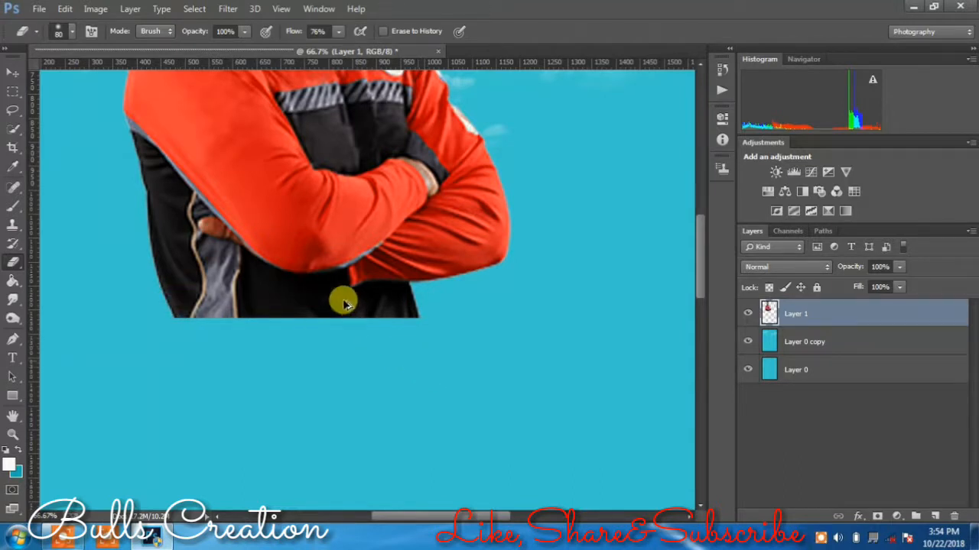
drag(337, 35, 316, 44)
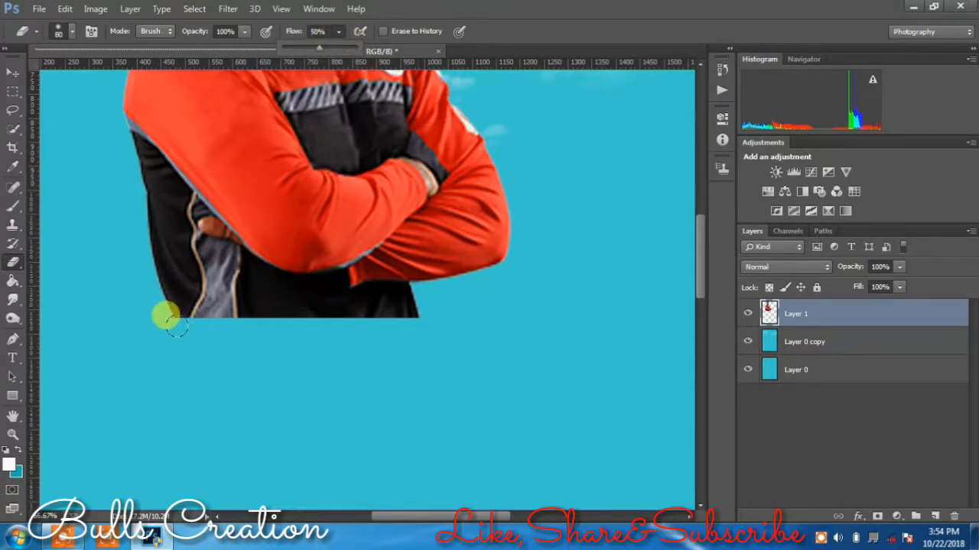
mouse_move(164, 317)
mouse_down()
mouse_move(218, 305)
mouse_move(200, 302)
mouse_move(215, 327)
mouse_move(246, 313)
mouse_move(237, 308)
mouse_move(211, 314)
mouse_move(418, 312)
mouse_move(304, 326)
mouse_move(281, 318)
mouse_move(390, 317)
mouse_move(313, 313)
mouse_move(274, 326)
mouse_move(306, 318)
mouse_move(142, 304)
mouse_move(417, 294)
mouse_move(271, 279)
mouse_move(119, 285)
mouse_move(268, 300)
mouse_move(155, 297)
mouse_move(142, 255)
mouse_move(174, 282)
mouse_move(145, 278)
mouse_move(309, 300)
mouse_move(472, 276)
mouse_move(524, 244)
mouse_move(430, 275)
mouse_move(510, 255)
mouse_up()
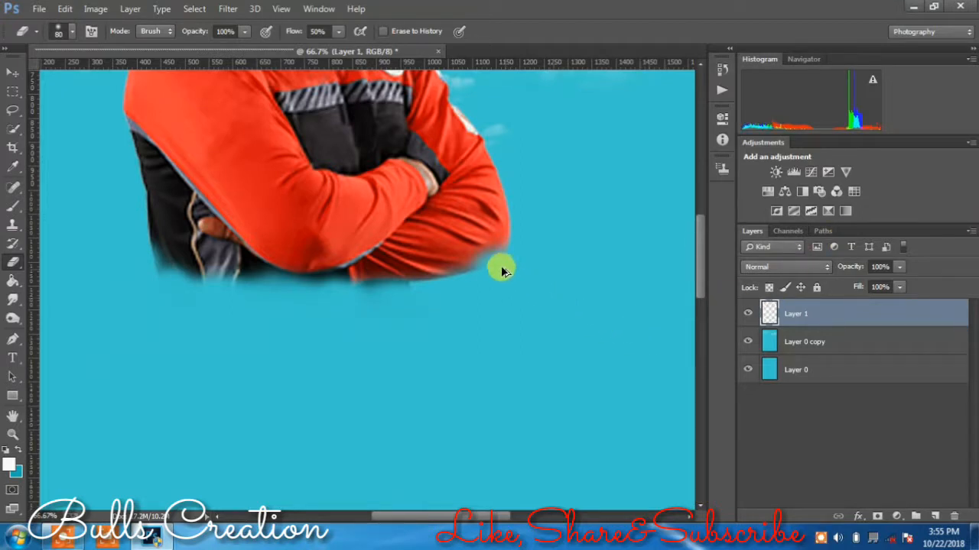
mouse_move(495, 272)
mouse_down()
mouse_move(469, 252)
mouse_move(513, 240)
mouse_move(518, 361)
mouse_up()
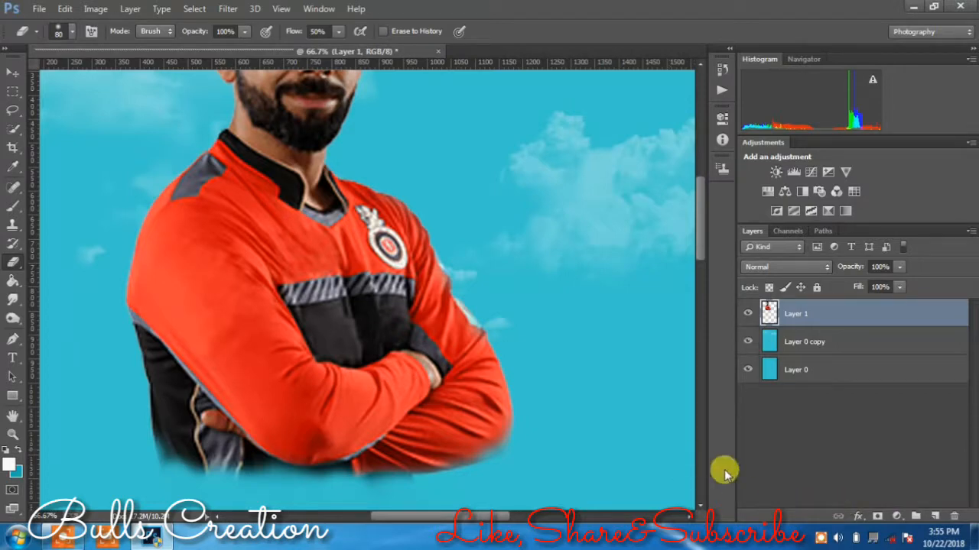
scroll(611, 205, down, 1)
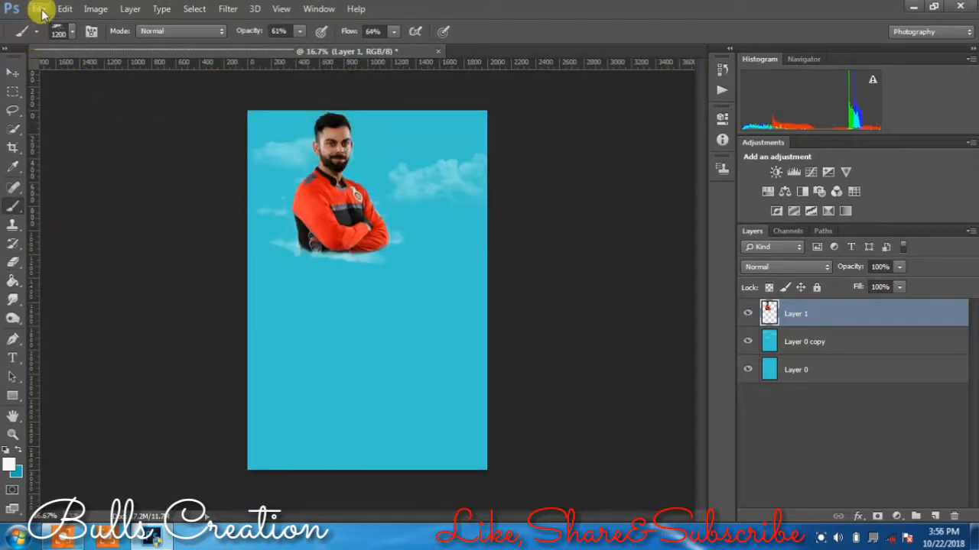
Step: Open the Barabati-Stadium image from the Kohli editing folder
click(38, 8)
click(52, 38)
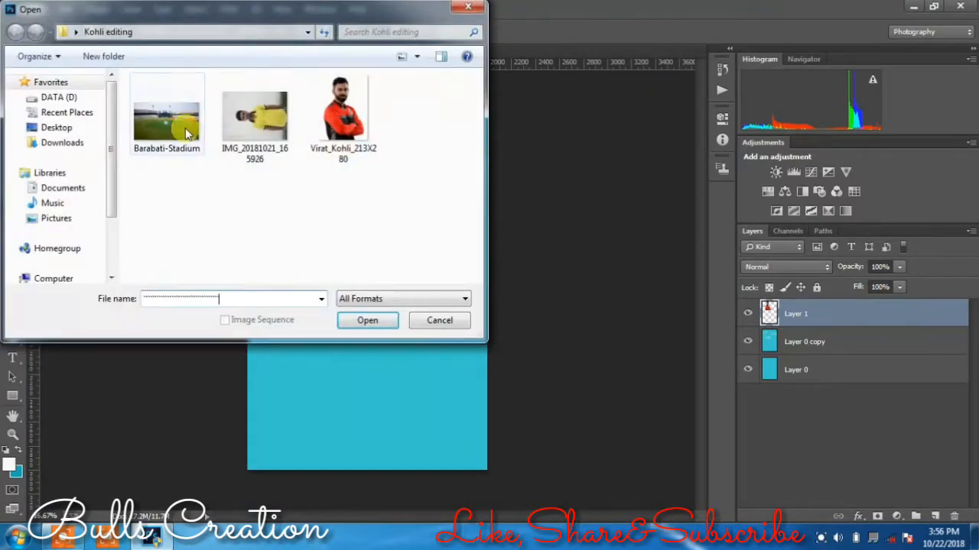
click(359, 322)
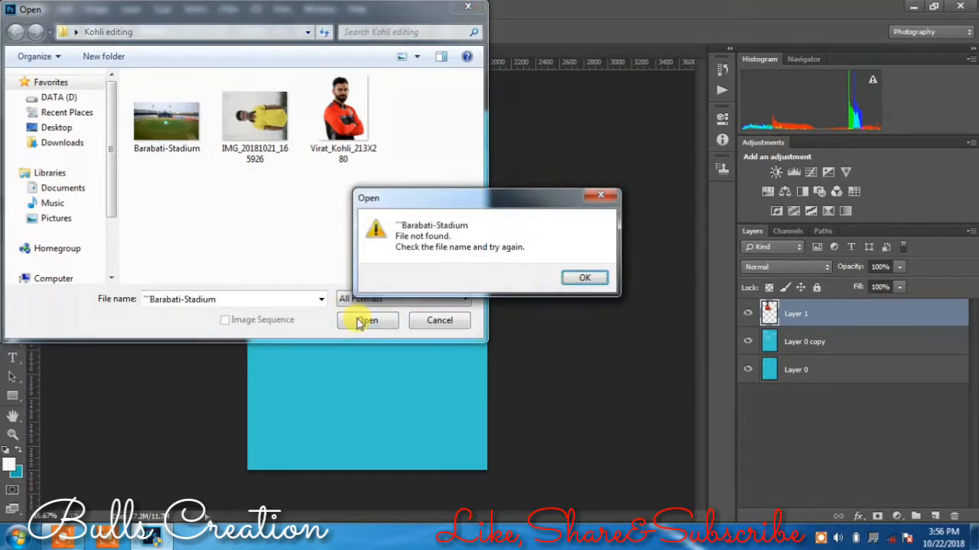
click(585, 280)
double_click(180, 141)
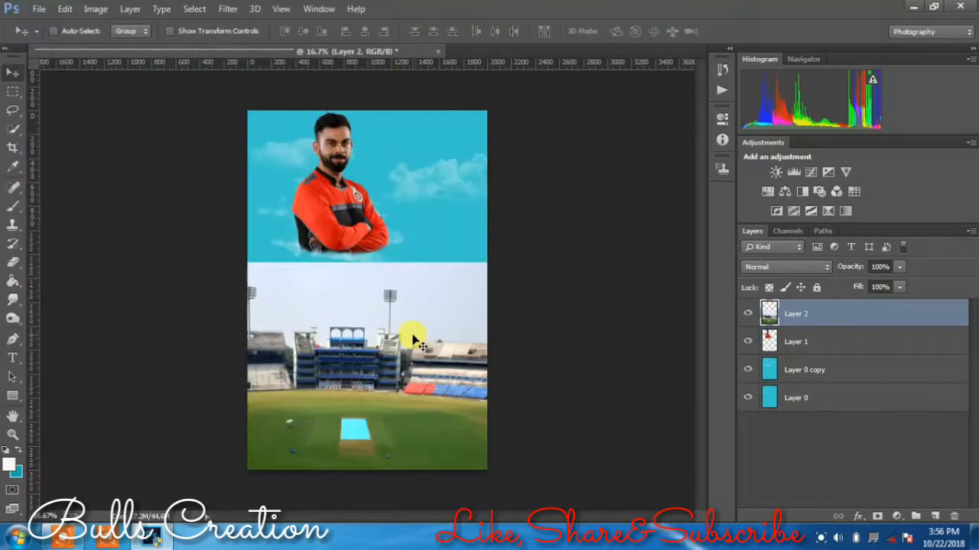
Step: Transform the stadium layer so the stands and field fill the lower part of the poster beneath the cricketer
key(ctrl+t)
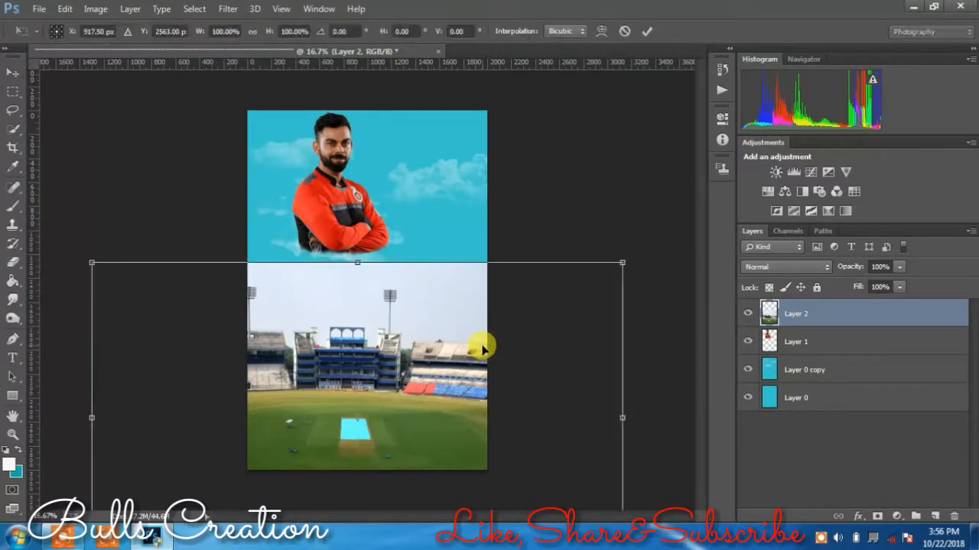
alt+click(620, 260)
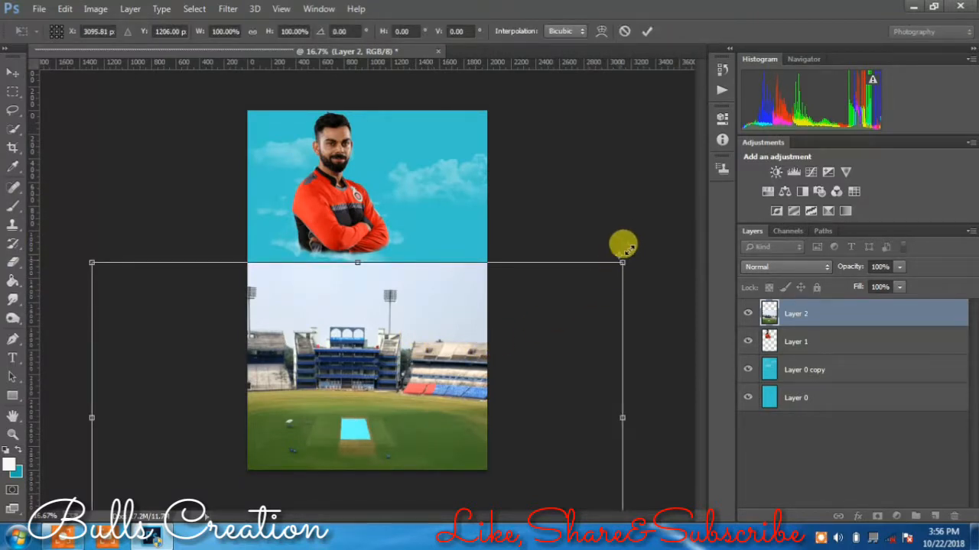
drag(623, 246, 349, 437)
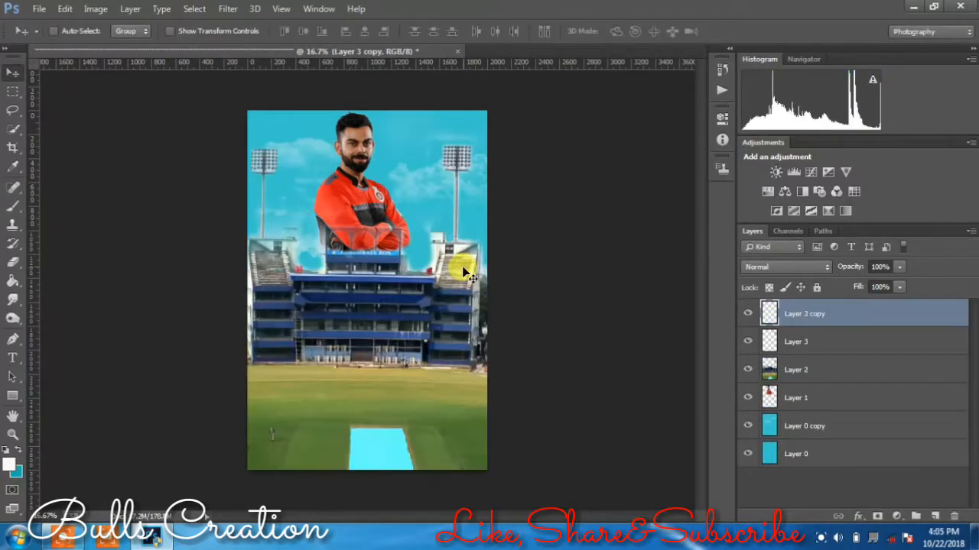
Step: Toggle the visibility of the floodlight and stadium layers to check what each contributes to the composite
click(748, 313)
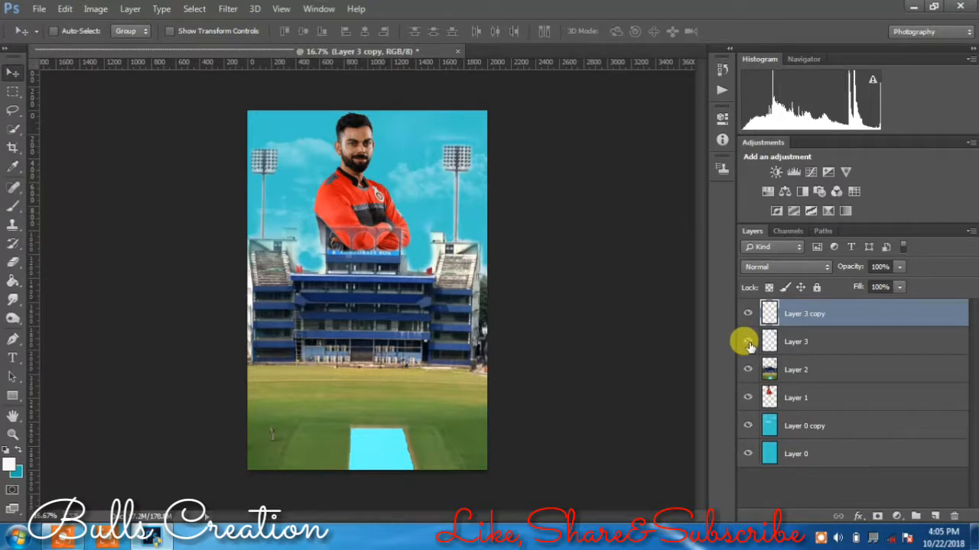
click(747, 370)
click(747, 370)
click(747, 370)
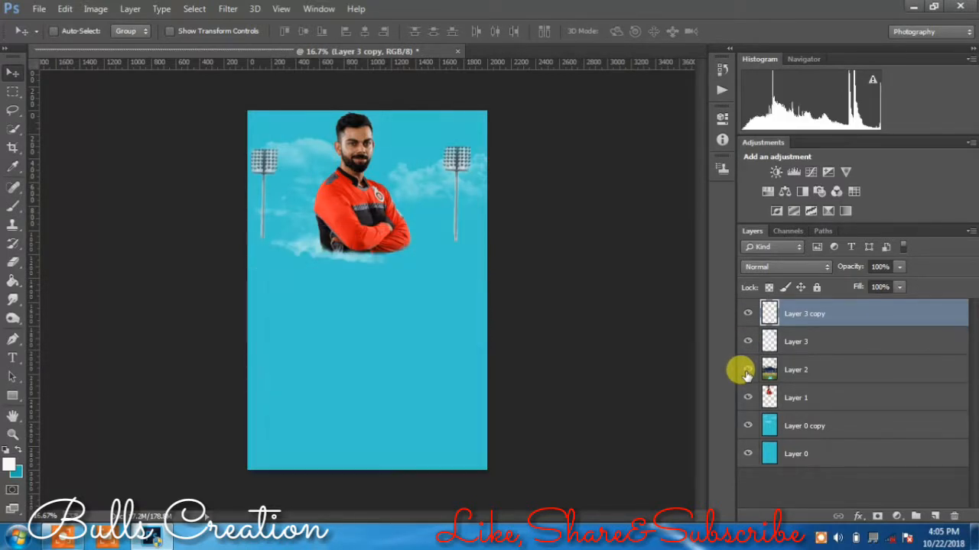
click(747, 370)
click(747, 370)
click(747, 370)
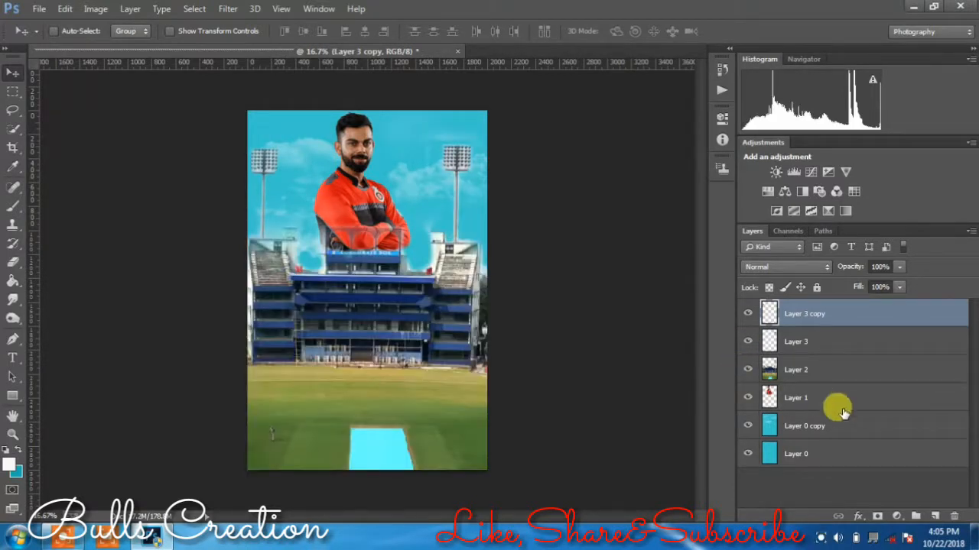
Step: Open IMG_20181021_165926 from the Kohli editing folder and dock its floating window beside the poster document
click(44, 10)
click(35, 48)
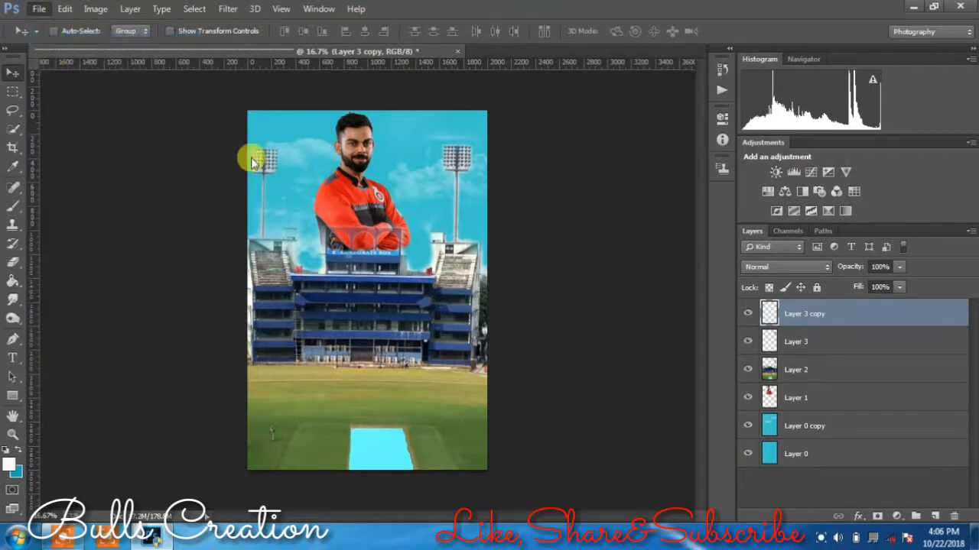
click(255, 118)
click(362, 322)
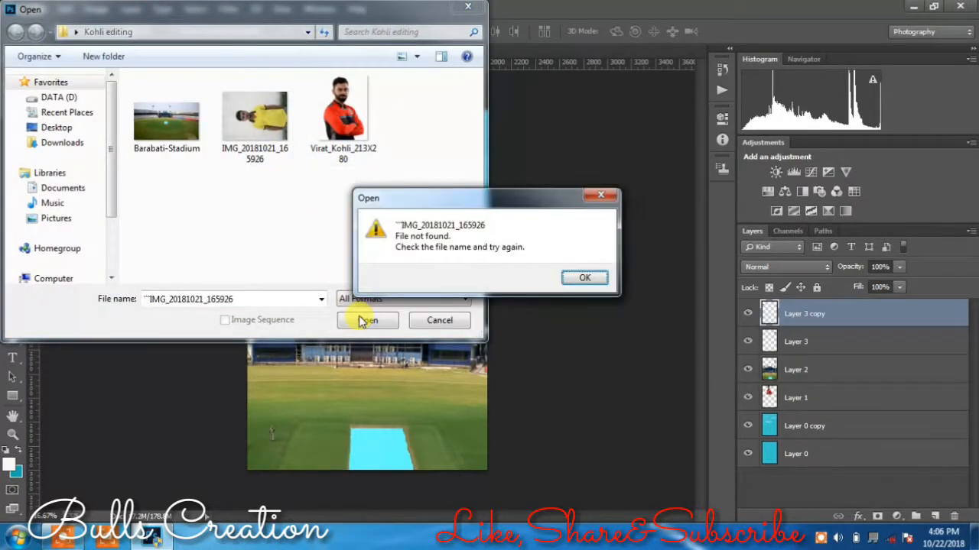
click(583, 279)
double_click(272, 138)
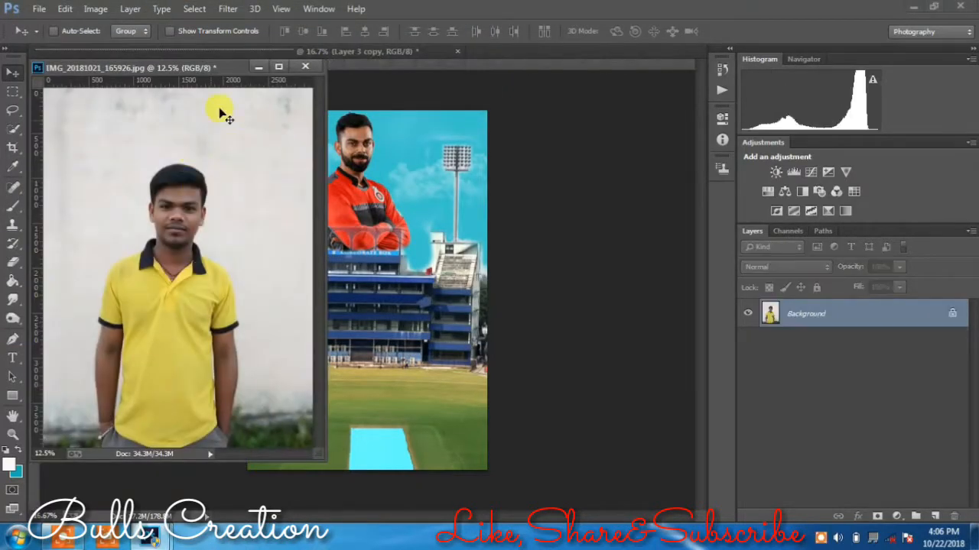
drag(220, 69, 289, 54)
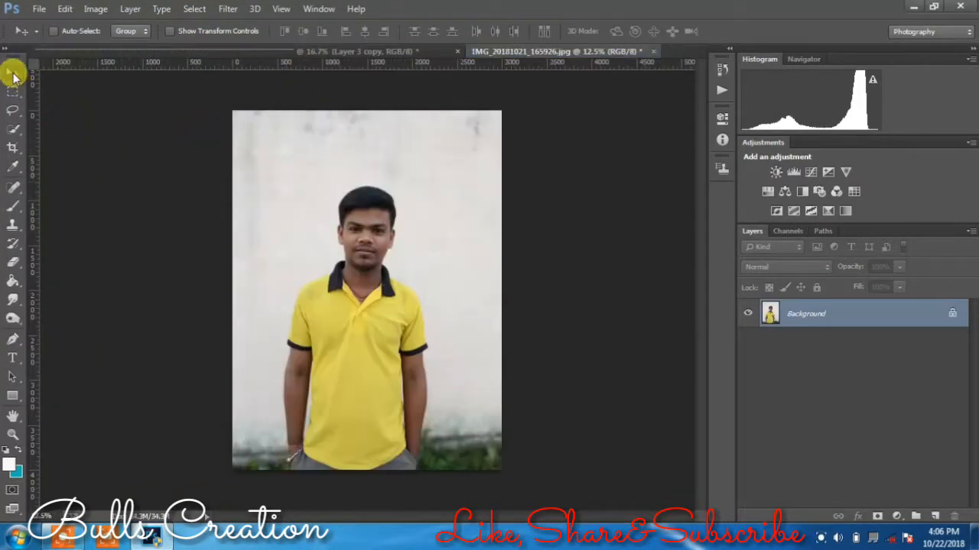
Step: Unlock the portrait's Background layer and open it in the Camera Raw Filter
click(952, 314)
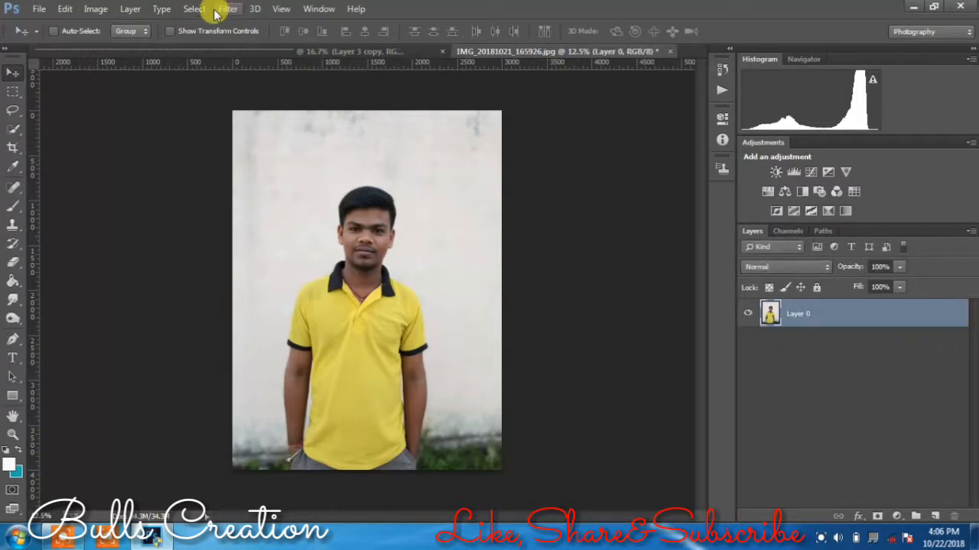
click(228, 8)
click(248, 105)
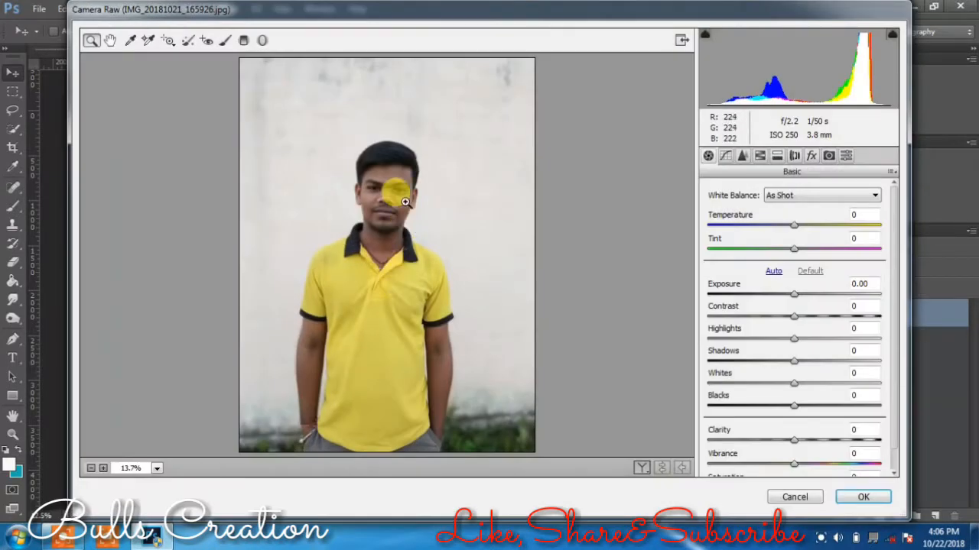
Step: Set the portrait's Contrast to +17, Highlights -53, Shadows +71, Whites +47, Blacks +41 and Clarity +18
click(392, 191)
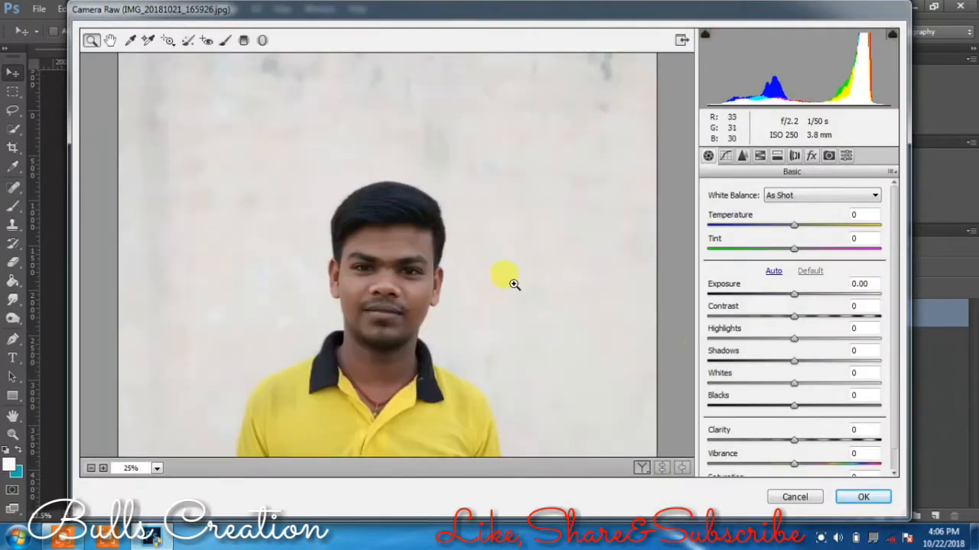
click(809, 317)
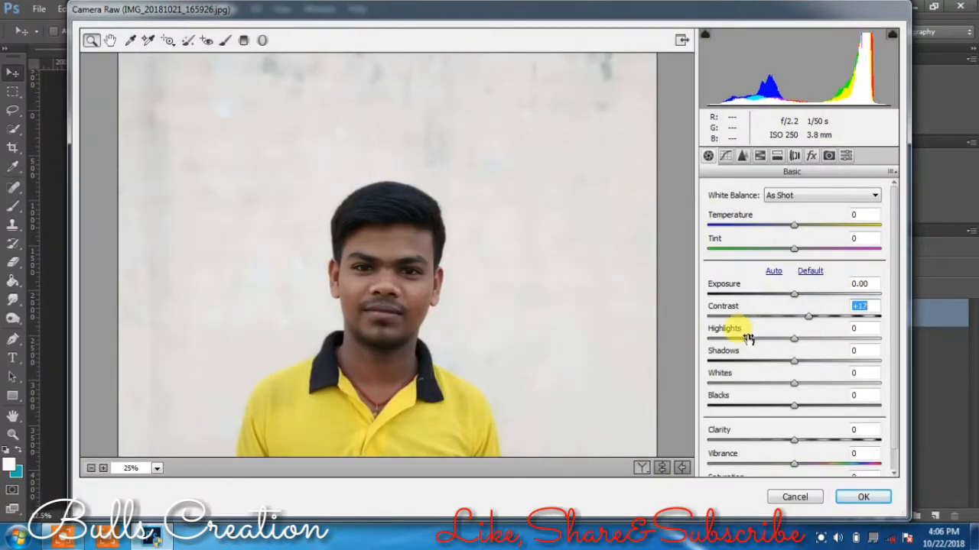
click(844, 384)
drag(837, 388, 833, 409)
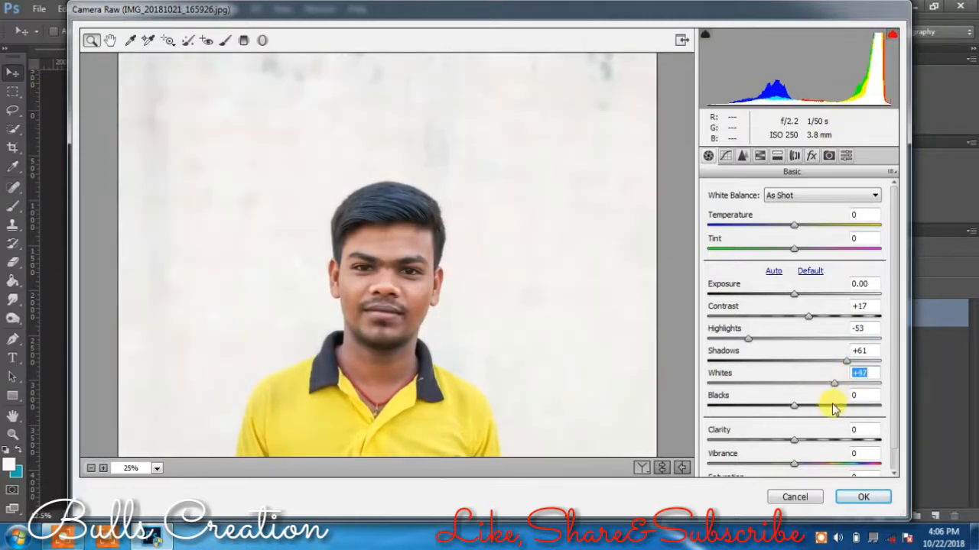
click(830, 406)
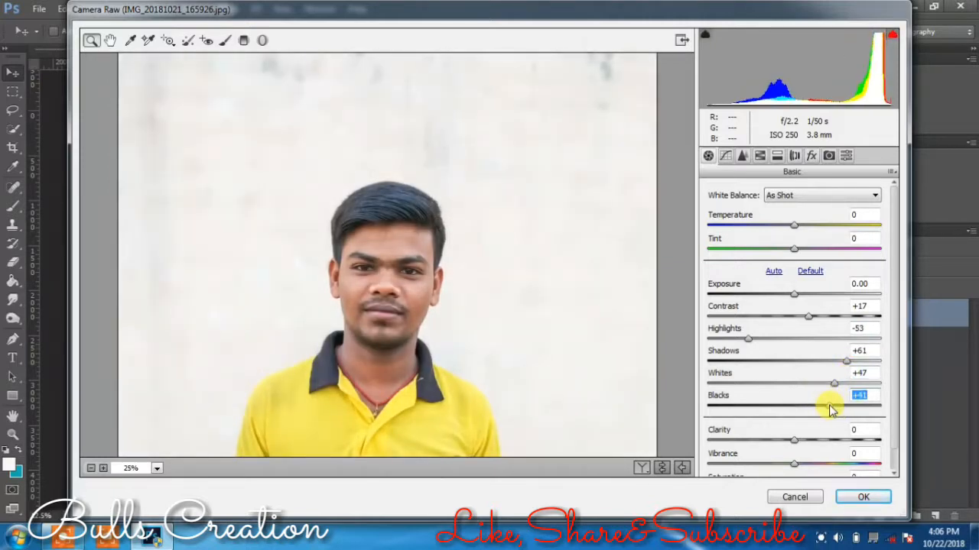
click(818, 441)
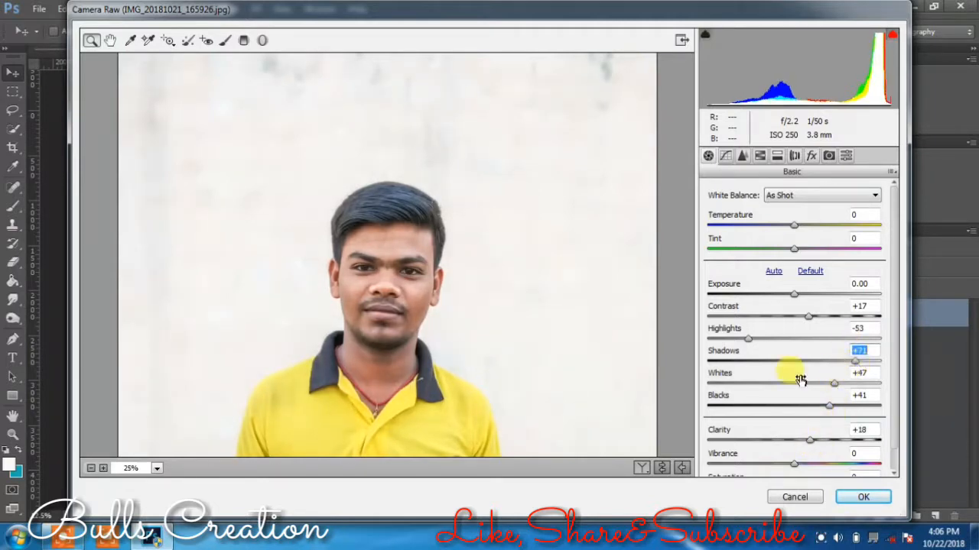
Step: Set Reds and Oranges saturation to -12, Oranges luminance to +26 and Blues luminance to -76, and apply the Camera Raw adjustments
click(759, 157)
click(749, 212)
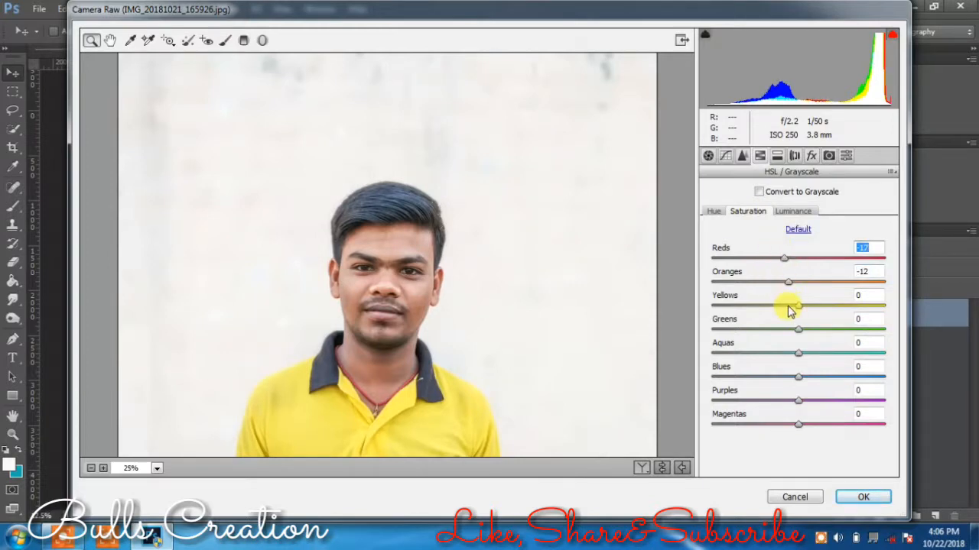
click(796, 212)
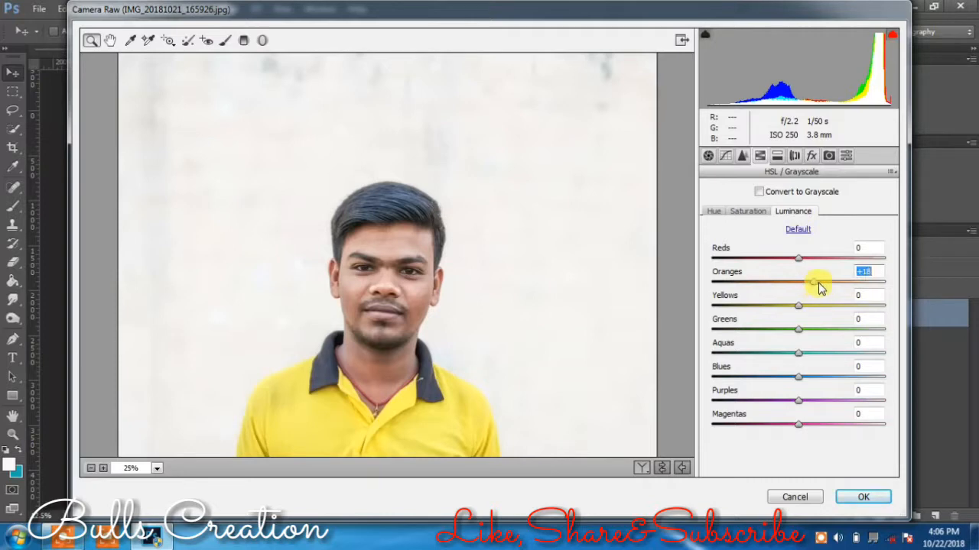
drag(821, 287, 824, 285)
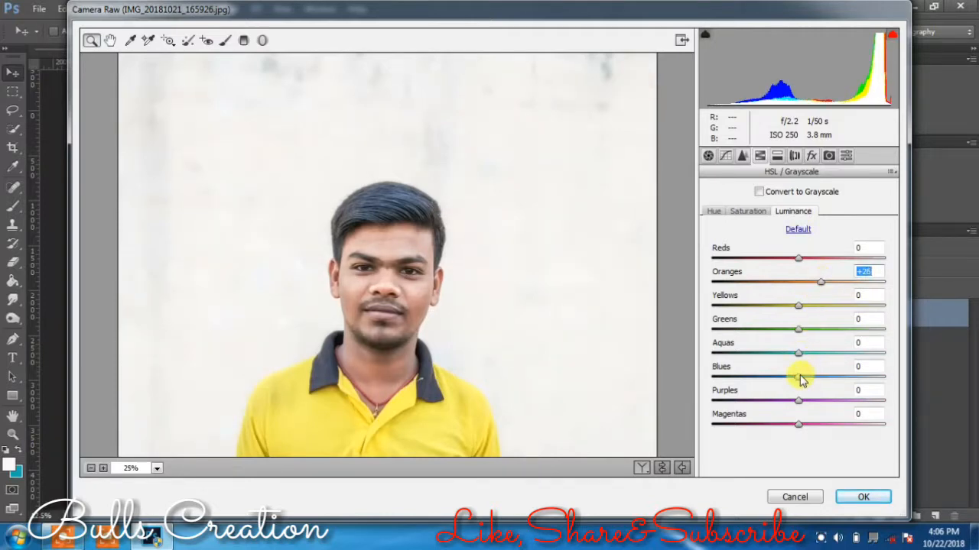
drag(743, 374, 766, 372)
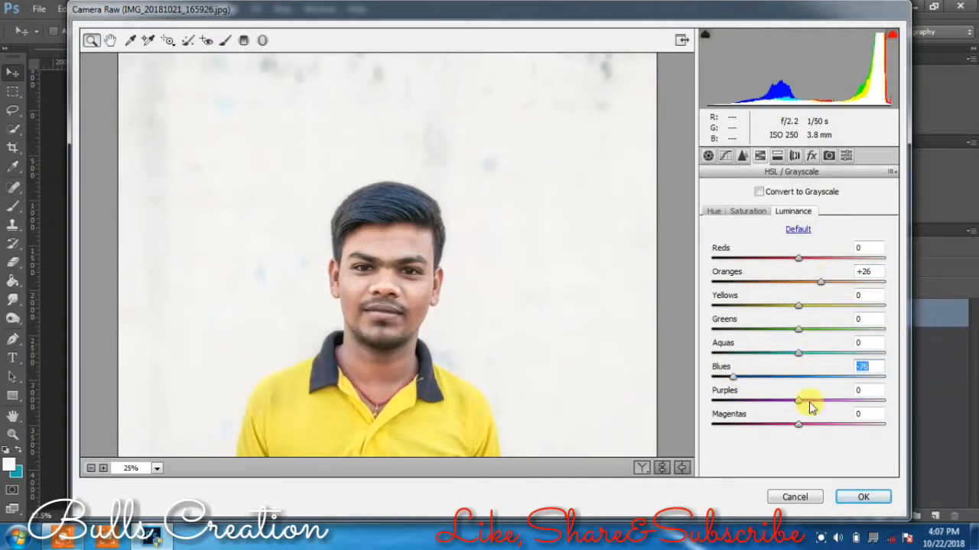
click(861, 498)
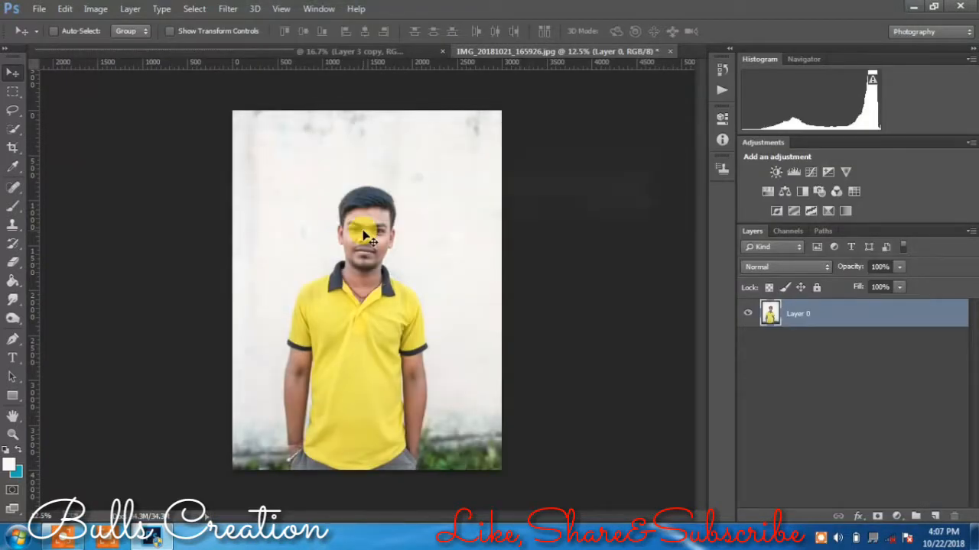
Step: Duplicate the layer of the man in the yellow shirt and switch to the poster document
key(ctrl+j)
key(ctrl+Tab)
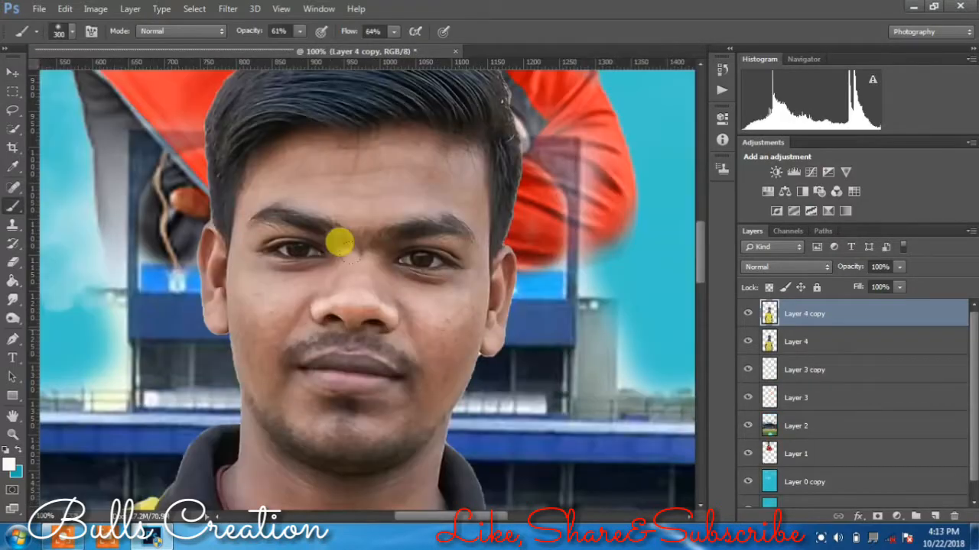
Step: Remove the marks on the man's forehead with the Spot Healing Brush at 25 px in Content-Aware mode
click(13, 188)
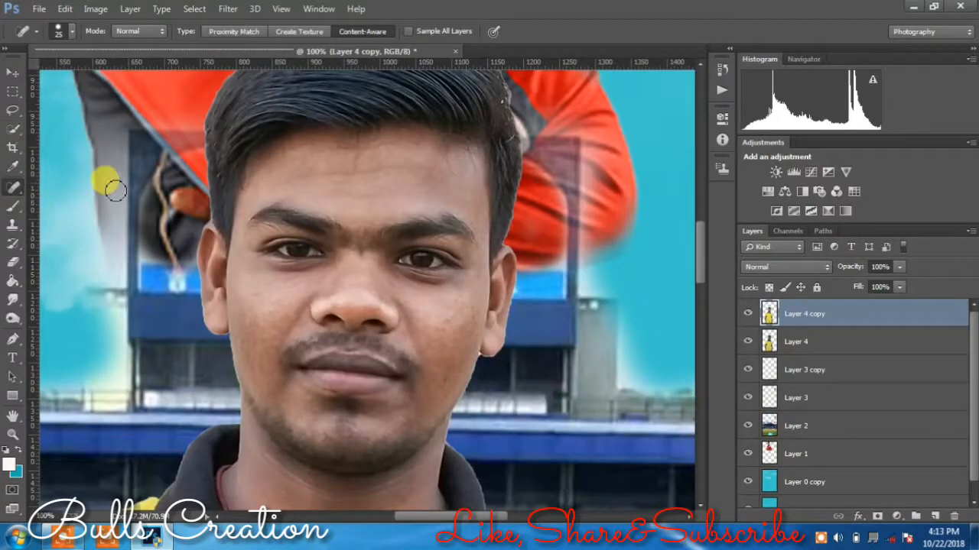
click(357, 181)
mouse_move(421, 182)
mouse_down()
mouse_move(433, 171)
mouse_move(380, 163)
mouse_move(376, 149)
mouse_up()
click(447, 153)
click(450, 182)
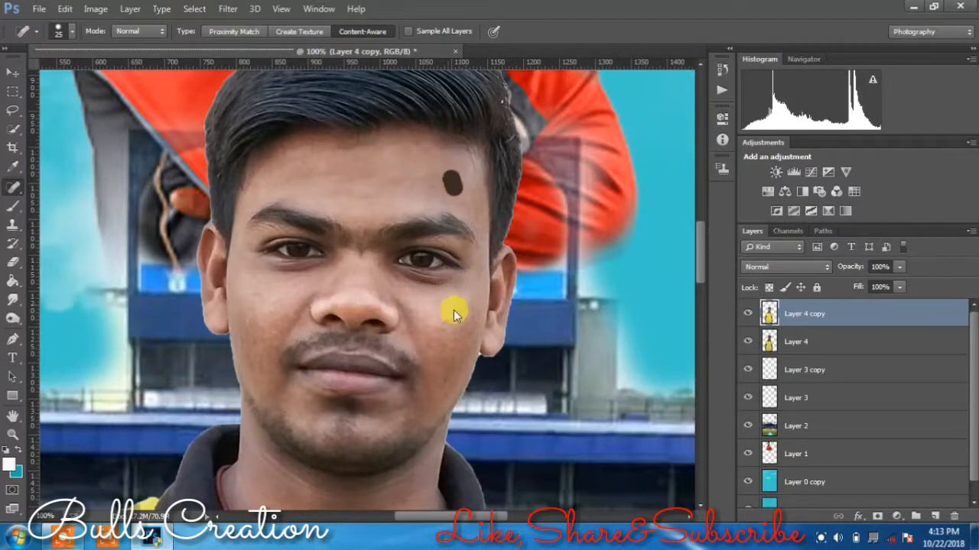
Step: Heal the remaining blemishes on the man's cheeks, jaw and between his eyebrows
mouse_move(448, 351)
mouse_down()
mouse_move(408, 337)
mouse_move(406, 305)
mouse_move(431, 333)
mouse_move(460, 325)
mouse_up()
click(463, 318)
click(436, 323)
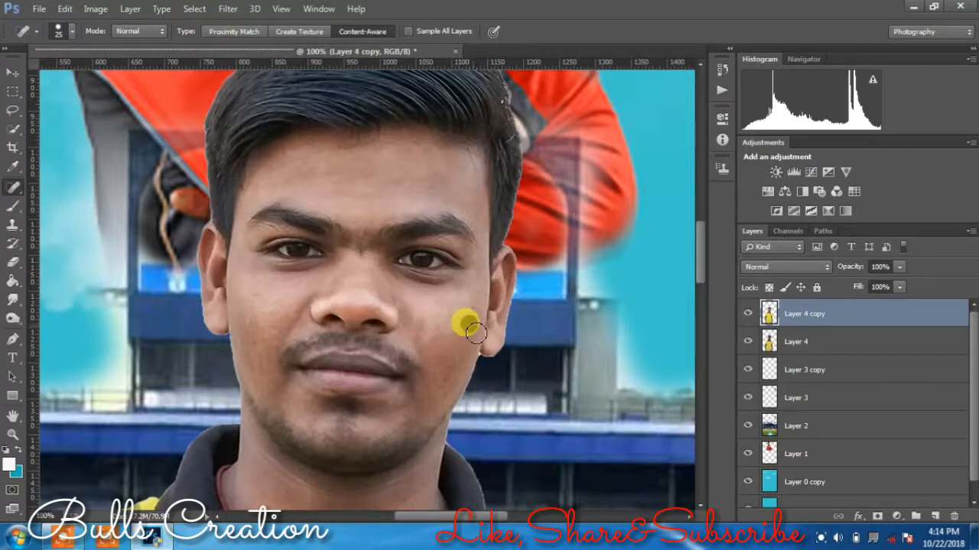
click(466, 353)
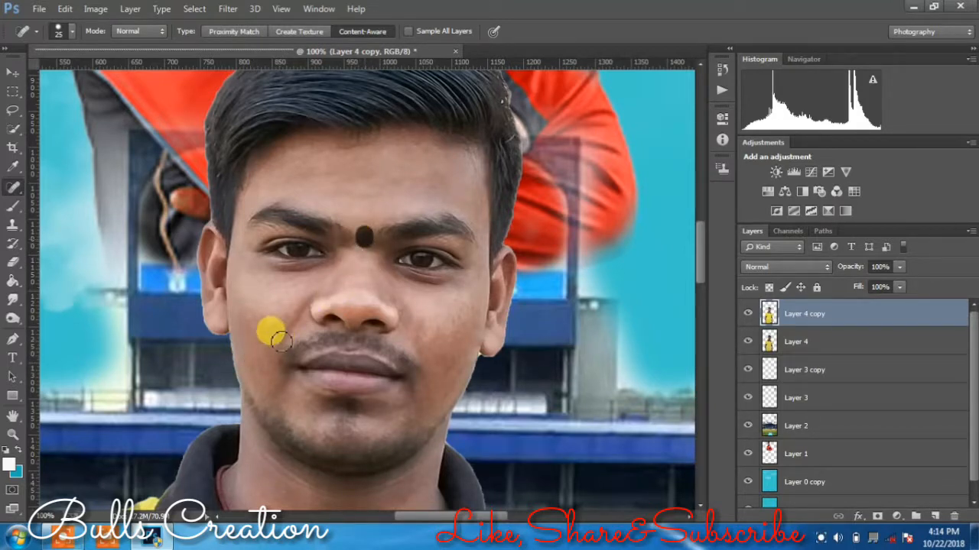
click(425, 412)
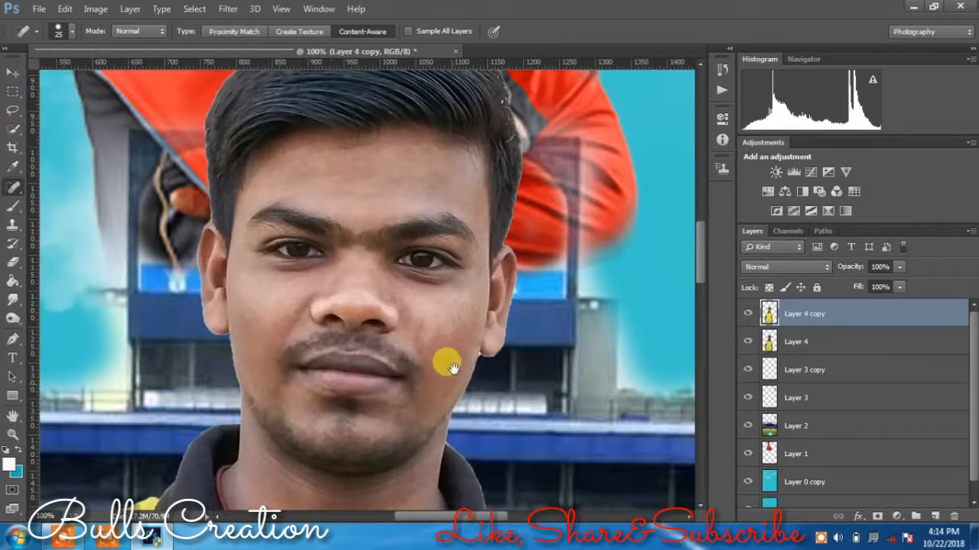
mouse_move(443, 360)
mouse_down()
mouse_move(468, 162)
mouse_move(463, 327)
mouse_up()
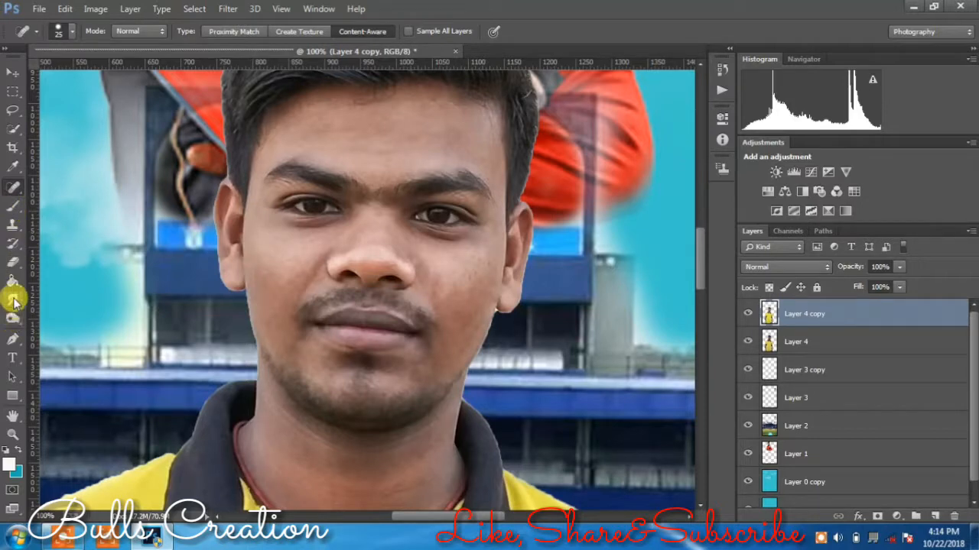
Step: Open the retouched copy of the man's layer in the Nik Collection's Color Efex Pro 4 filter
key(ctrl+0)
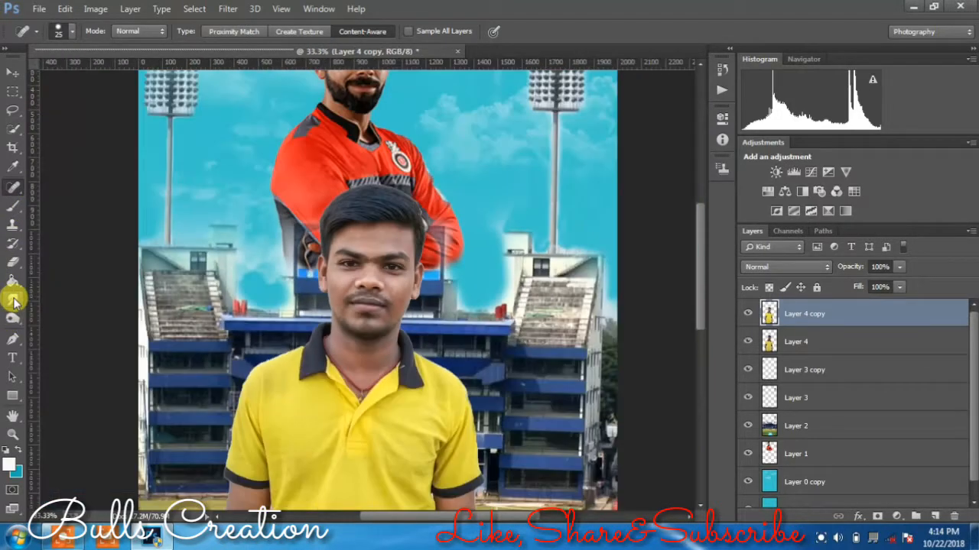
click(228, 8)
mouse_move(365, 383)
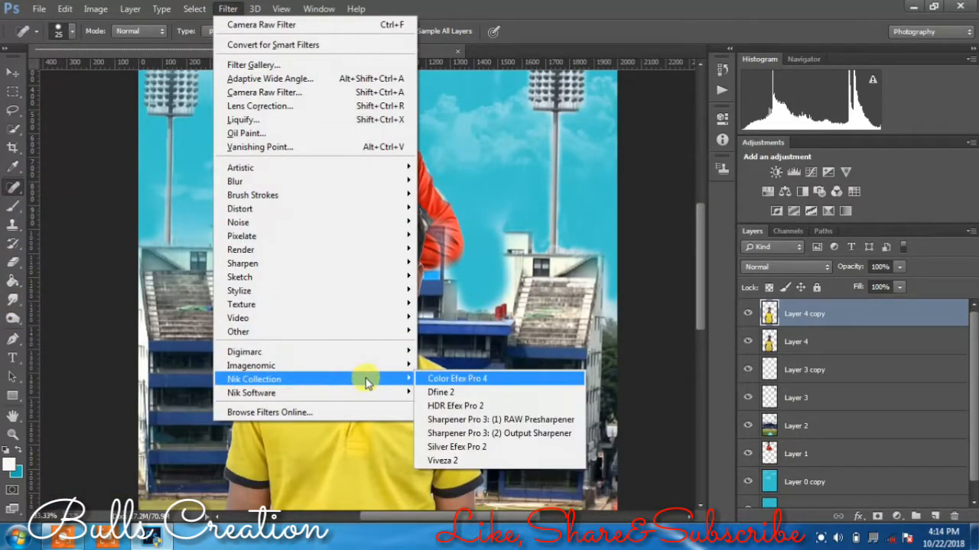
click(478, 381)
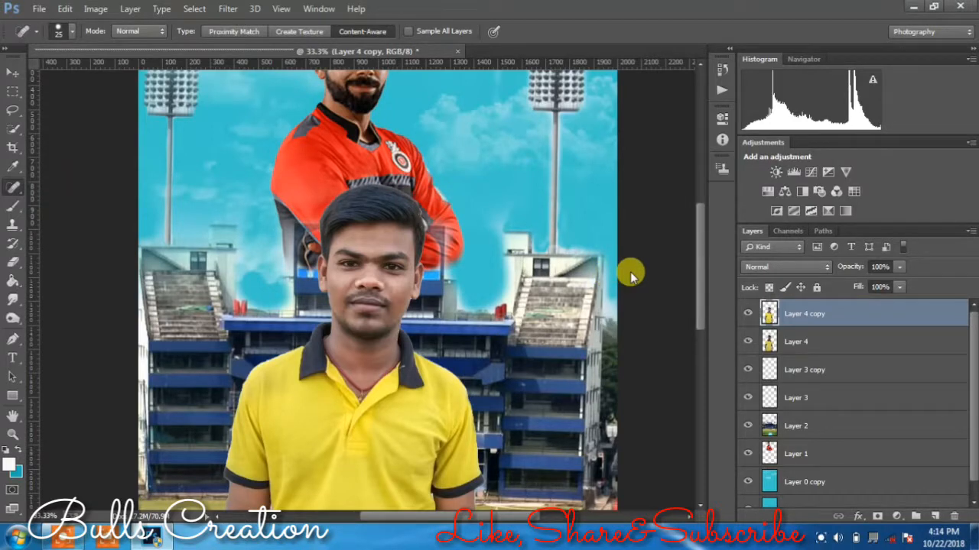
Step: Place a subtractive control point on the man's face to keep the Dark Contrasts effect off it
scroll(632, 277, up, 1)
scroll(575, 212, up, 1)
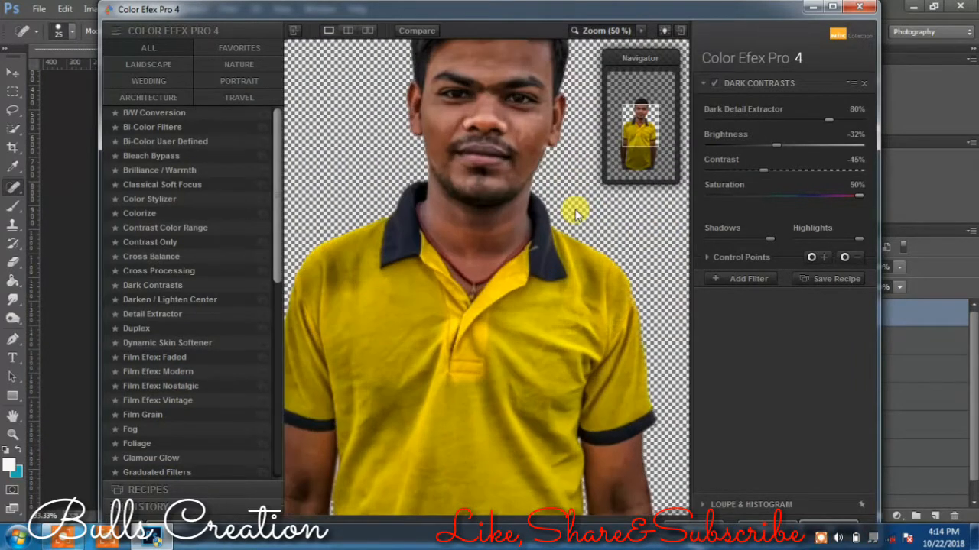
scroll(573, 214, down, 1)
click(844, 258)
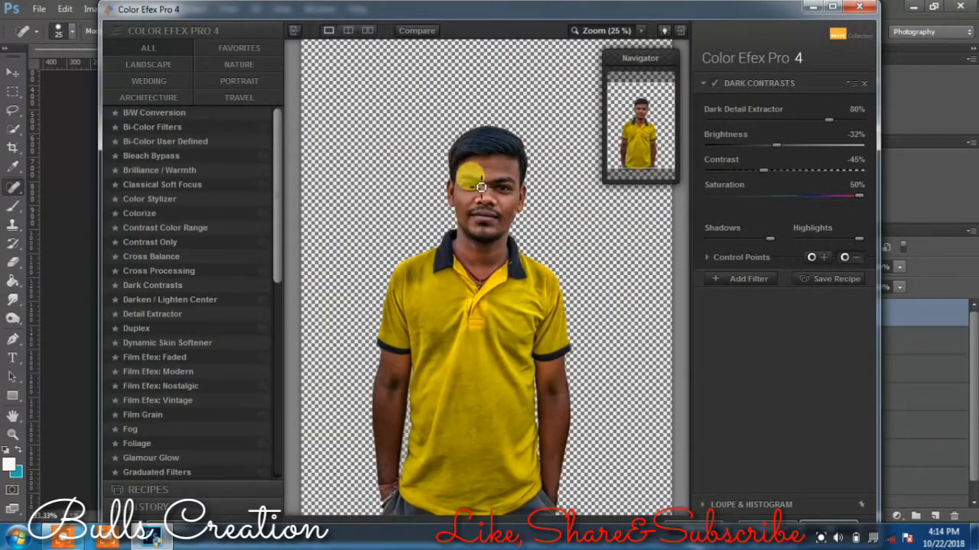
click(487, 195)
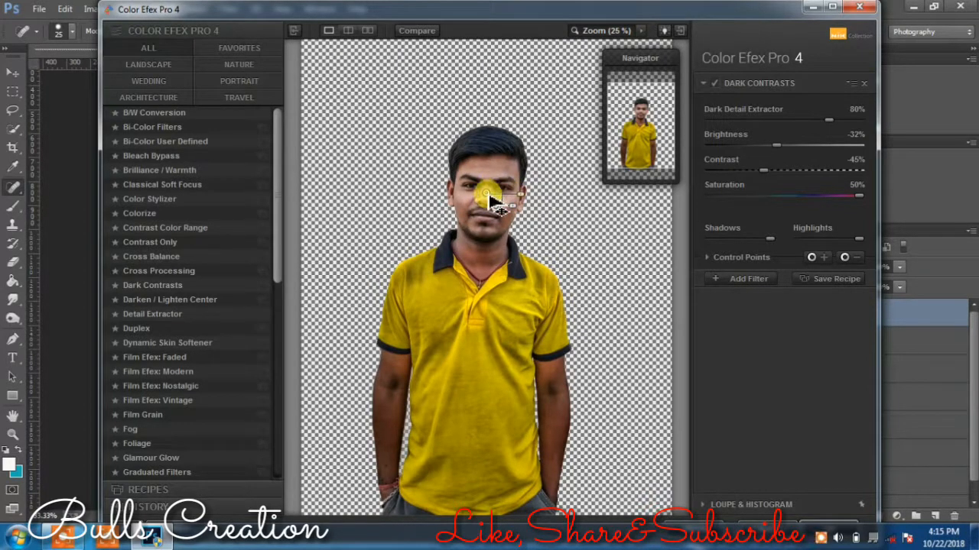
Step: Add more subtractive control points on the man's eye area, temple, chin and neck to keep Dark Contrasts off the skin
drag(488, 195, 469, 182)
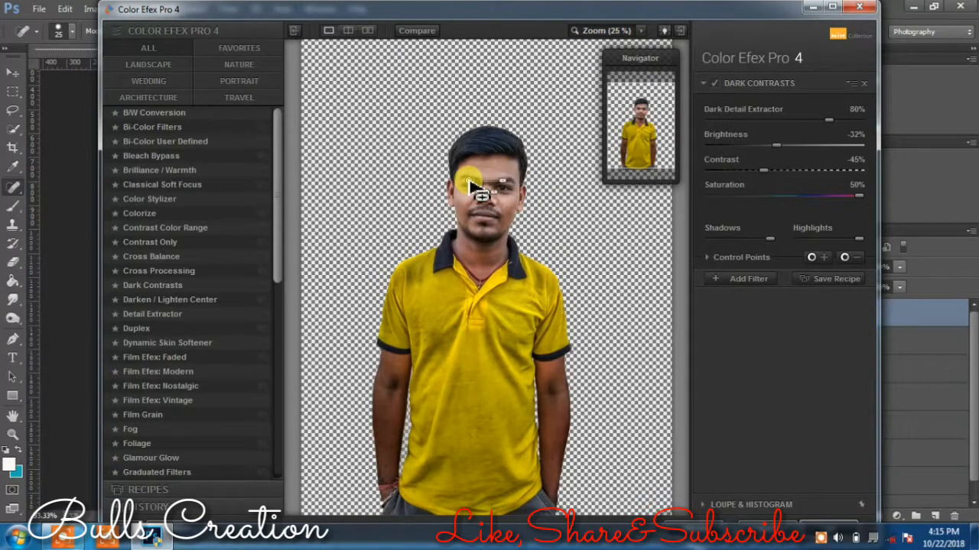
click(515, 170)
click(493, 245)
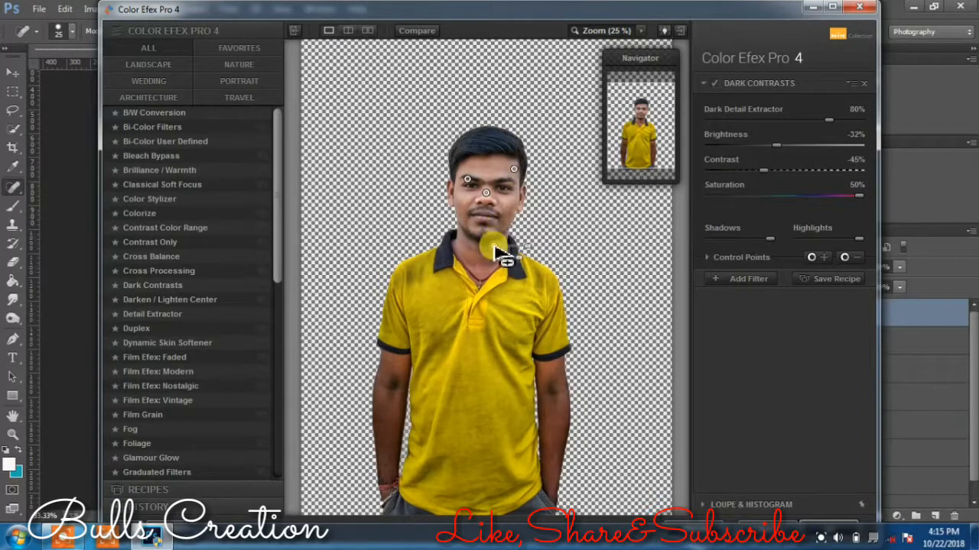
click(476, 253)
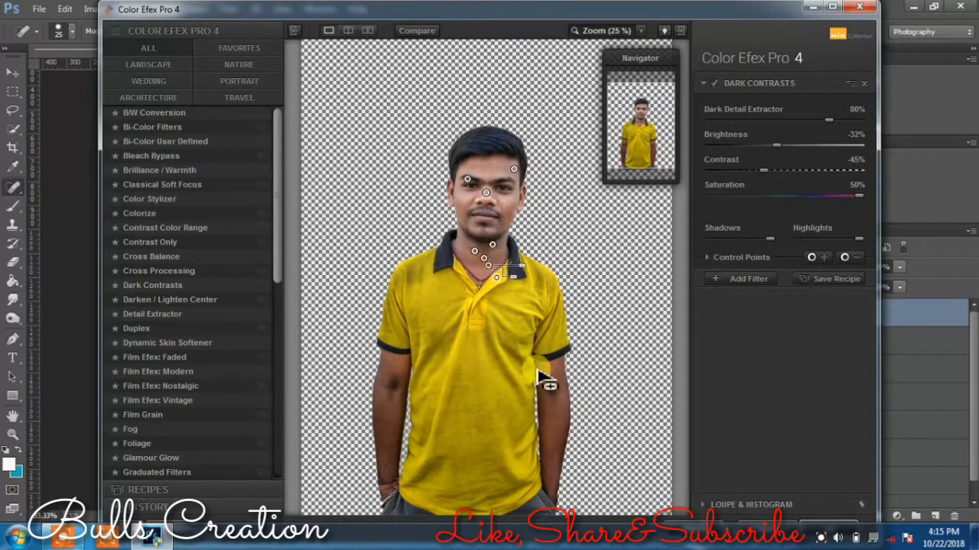
Step: Place subtractive control points down the arm on the image's right side, from the sleeve to the wrist
click(556, 401)
click(547, 376)
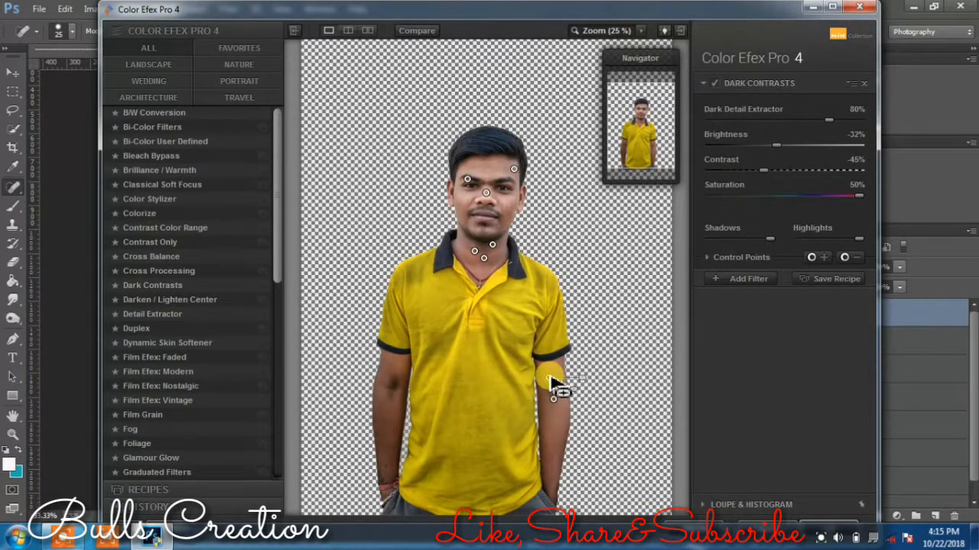
click(548, 423)
click(549, 448)
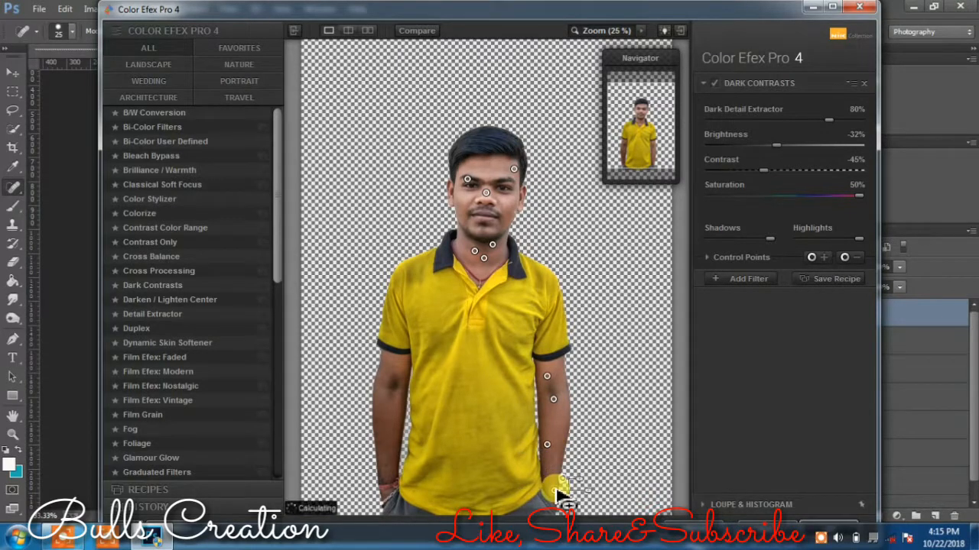
click(550, 385)
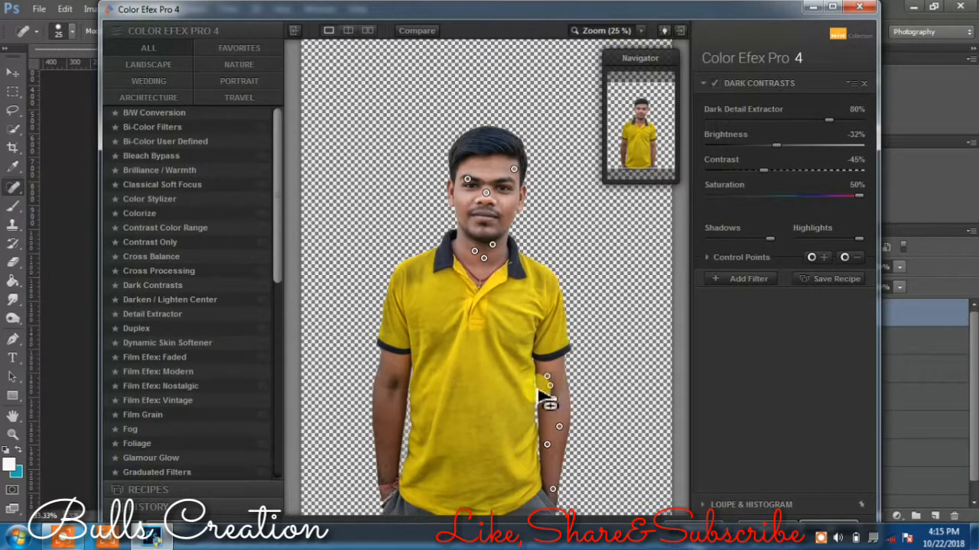
Step: Protect the arm on the image's left side from Dark Contrasts with subtractive control points from sleeve to wrist
click(387, 374)
click(393, 389)
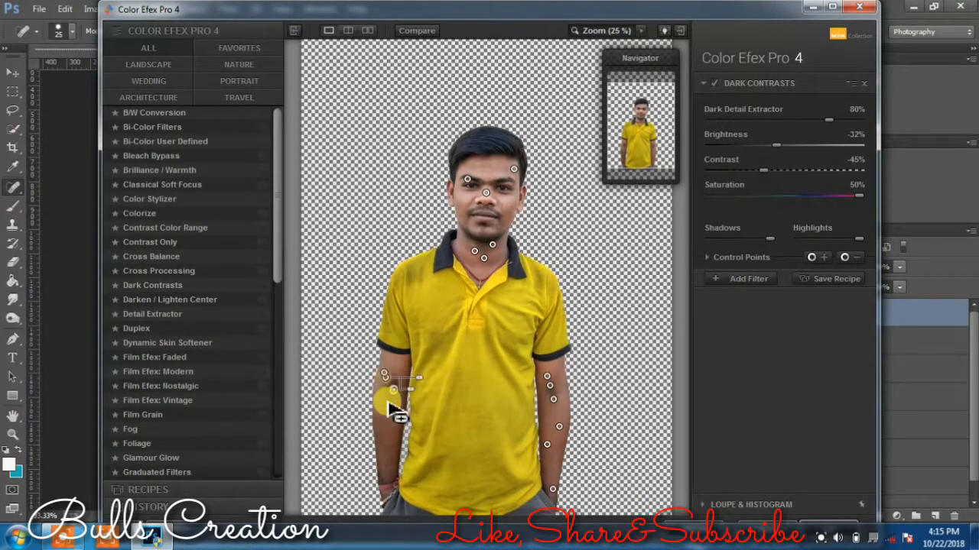
click(383, 456)
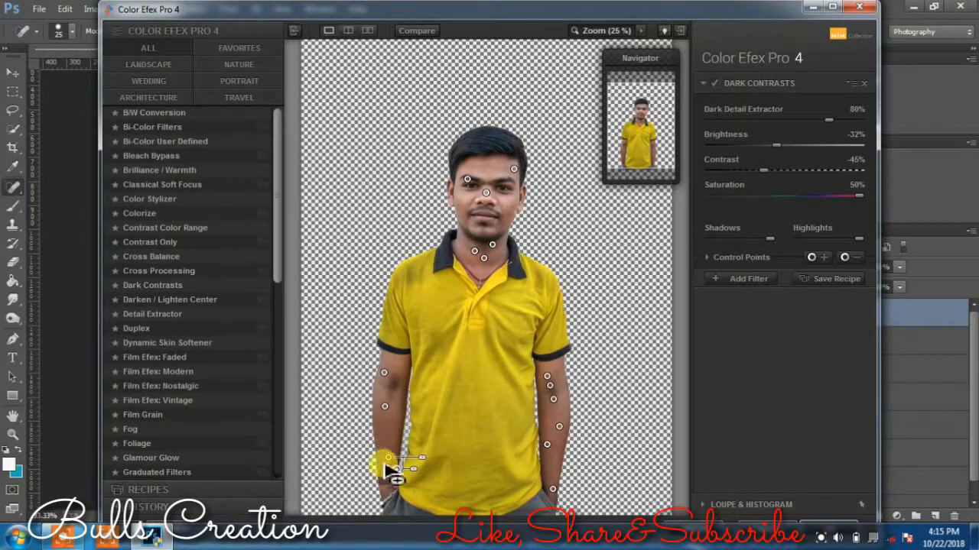
click(393, 411)
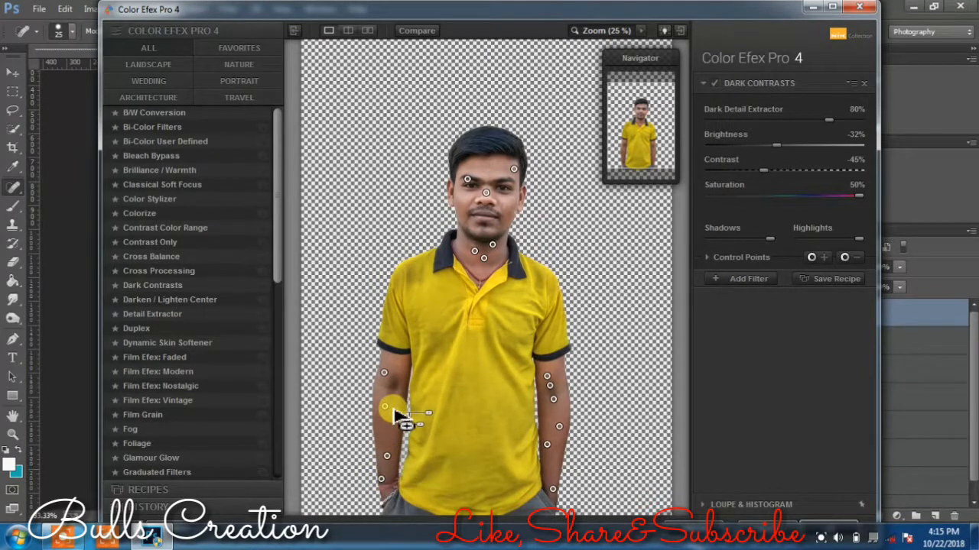
click(400, 377)
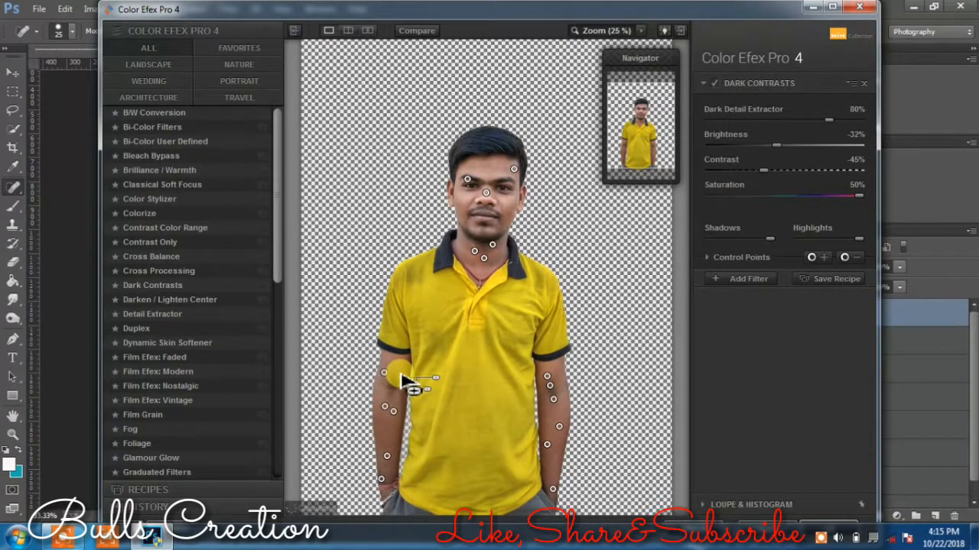
Step: Stack a Detail Extractor filter on top of Dark Contrasts and lower its overall opacity to 39%
click(723, 279)
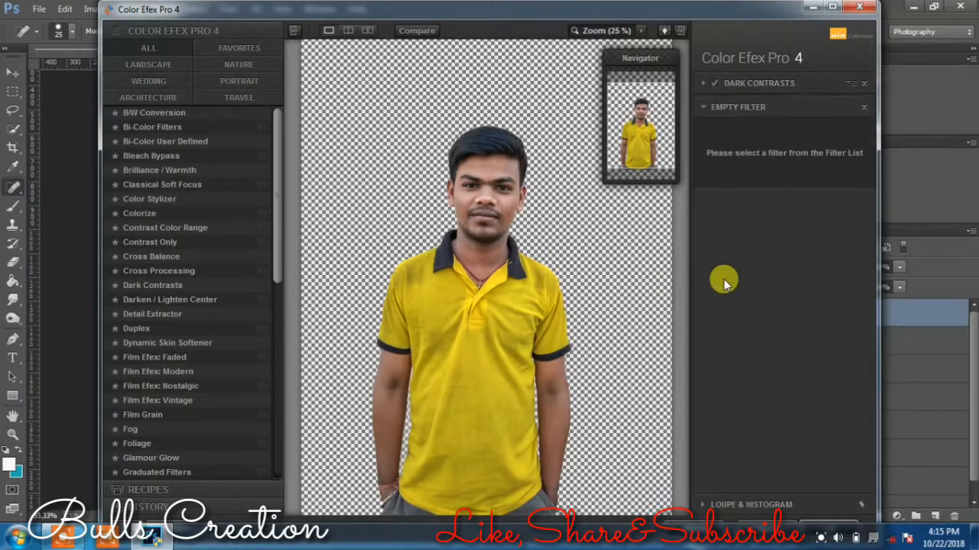
click(165, 314)
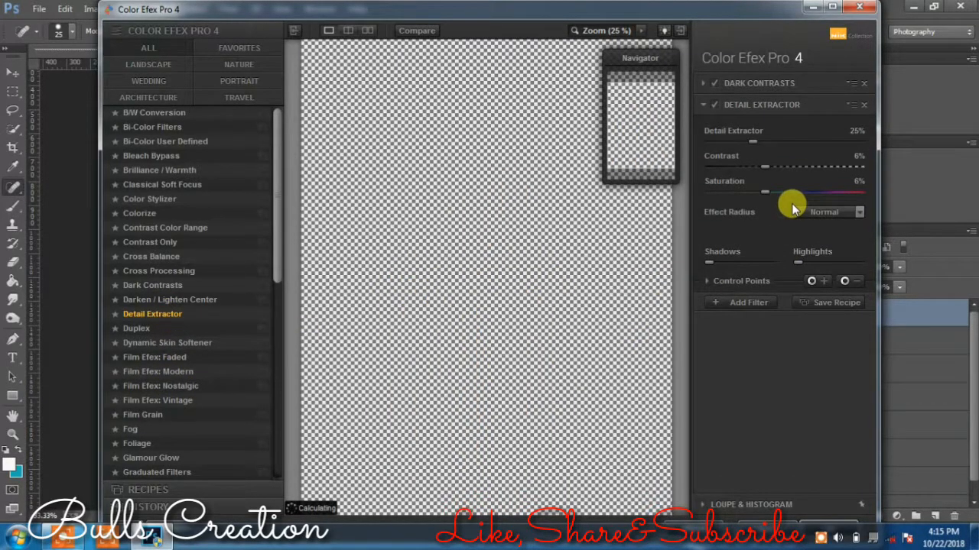
click(725, 281)
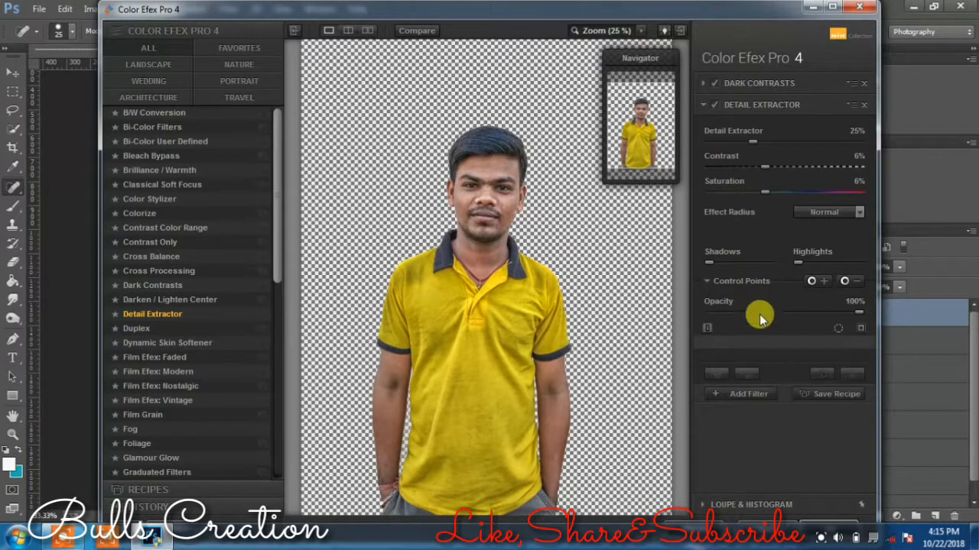
click(768, 312)
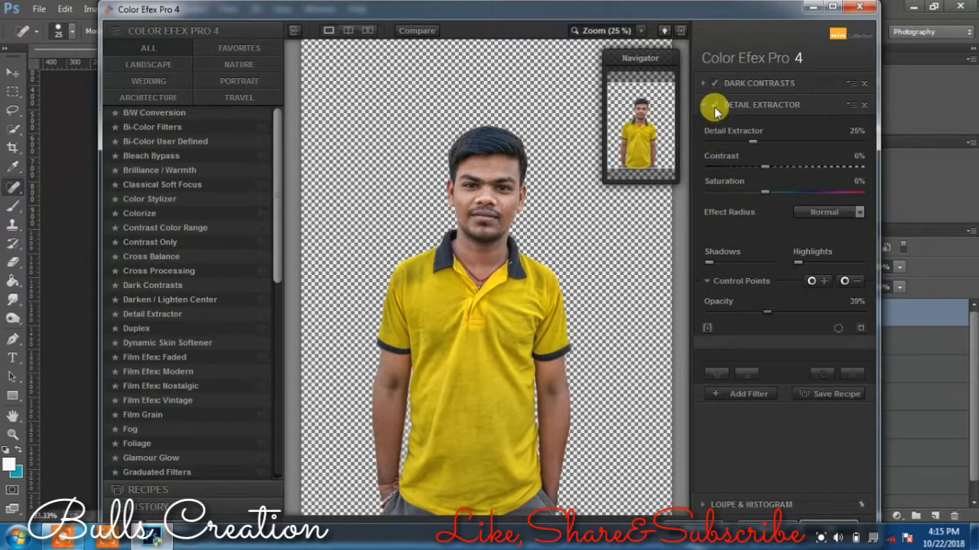
Step: Add a Dynamic Skin Softener filter with a sampled skin color, apply the filters and compare the man with and without them
click(748, 393)
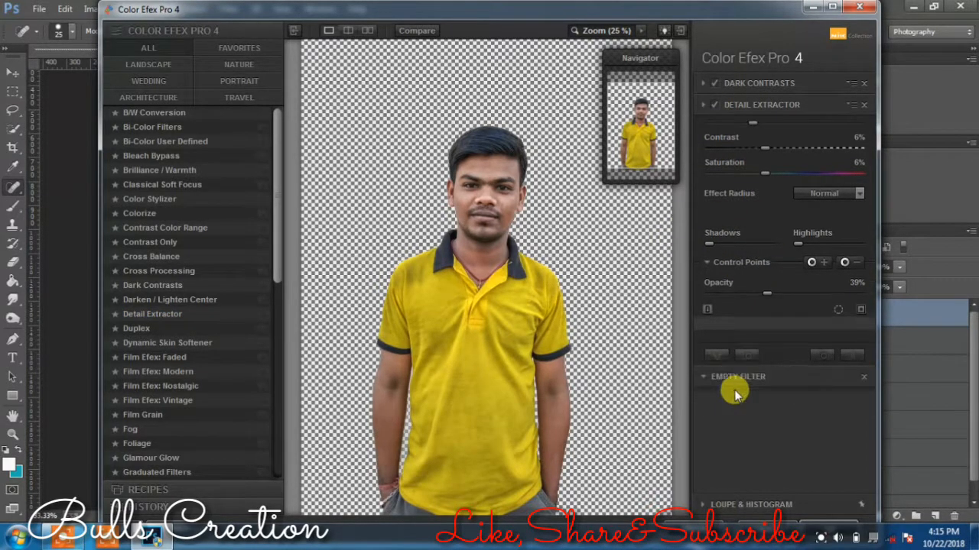
click(163, 345)
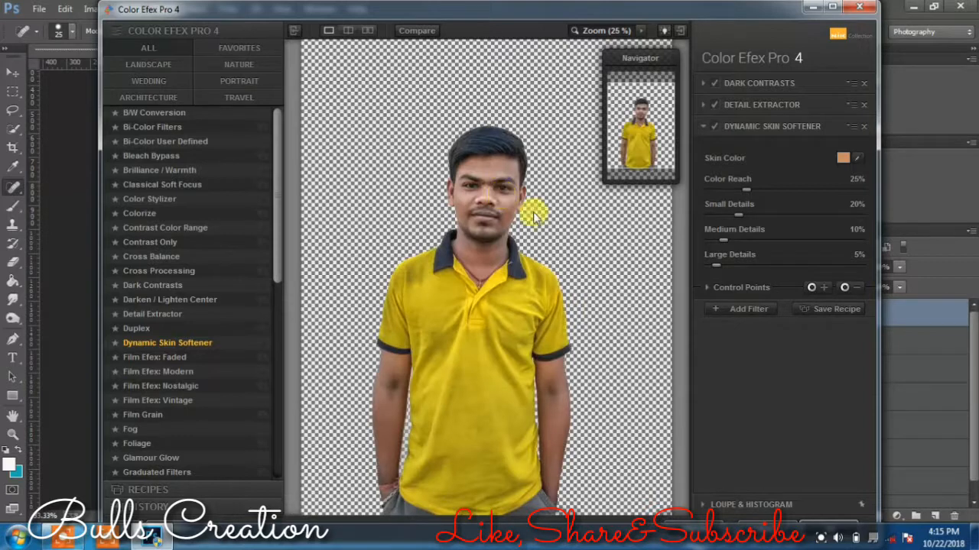
click(855, 159)
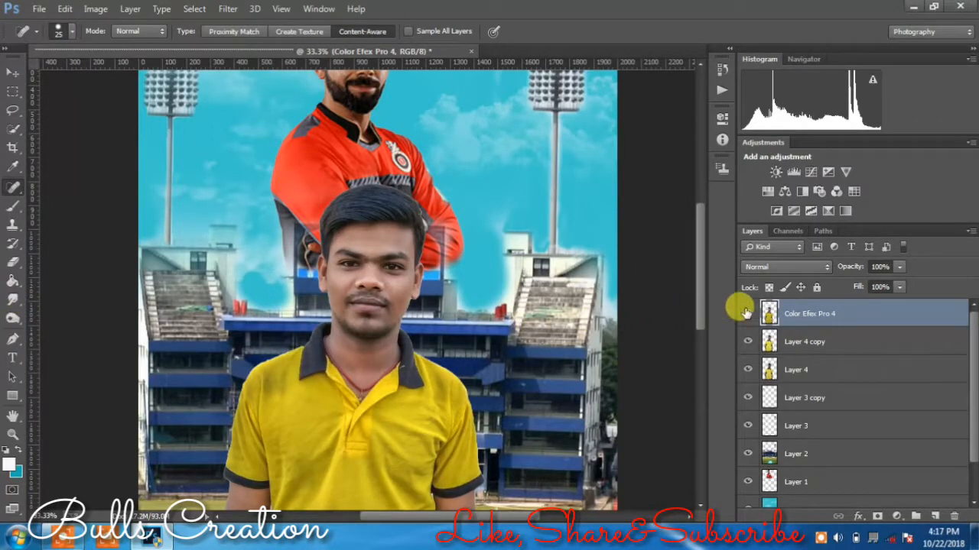
click(748, 313)
click(747, 314)
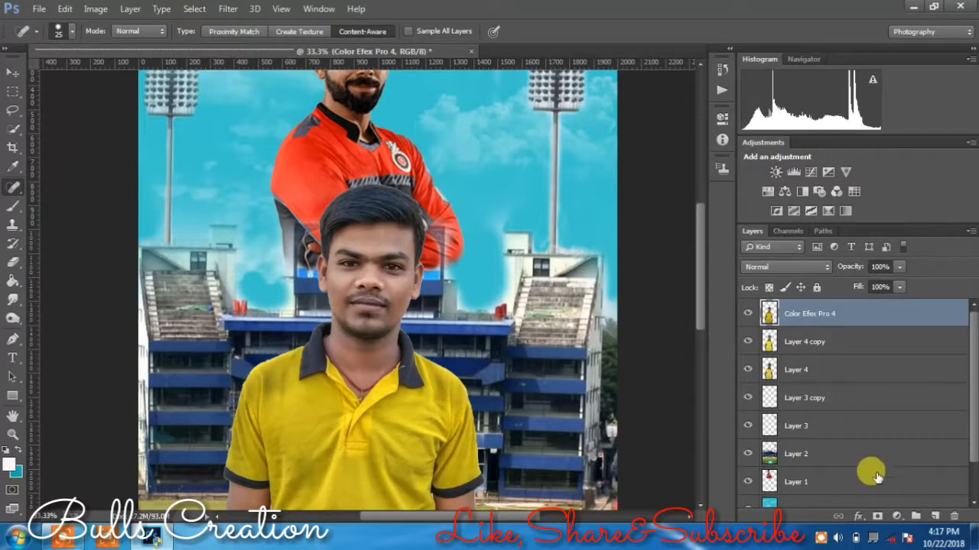
Step: Add a Selective Color adjustment clipped to the Color Efex Pro 4 layer and lower Black in the Reds to about -60%
click(896, 517)
click(891, 507)
drag(651, 291, 604, 293)
click(621, 353)
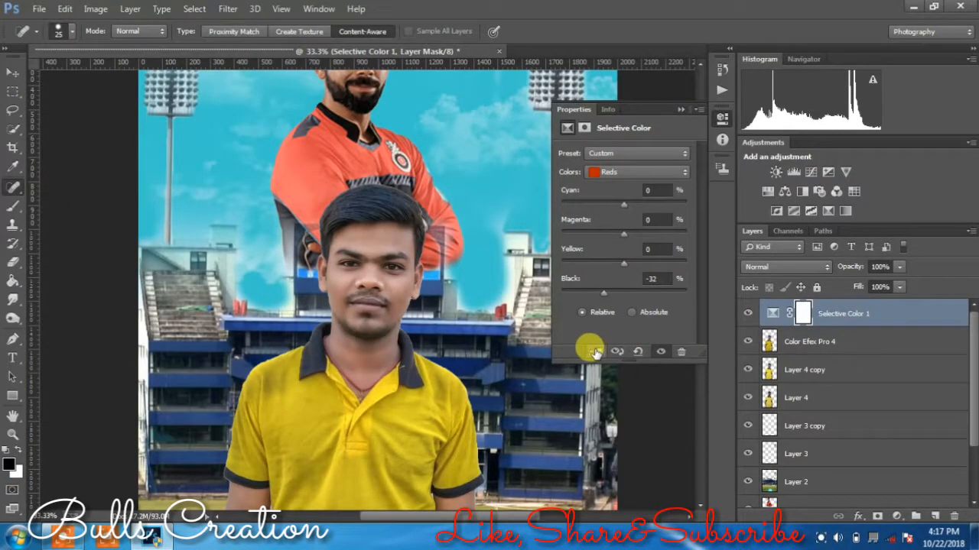
click(595, 351)
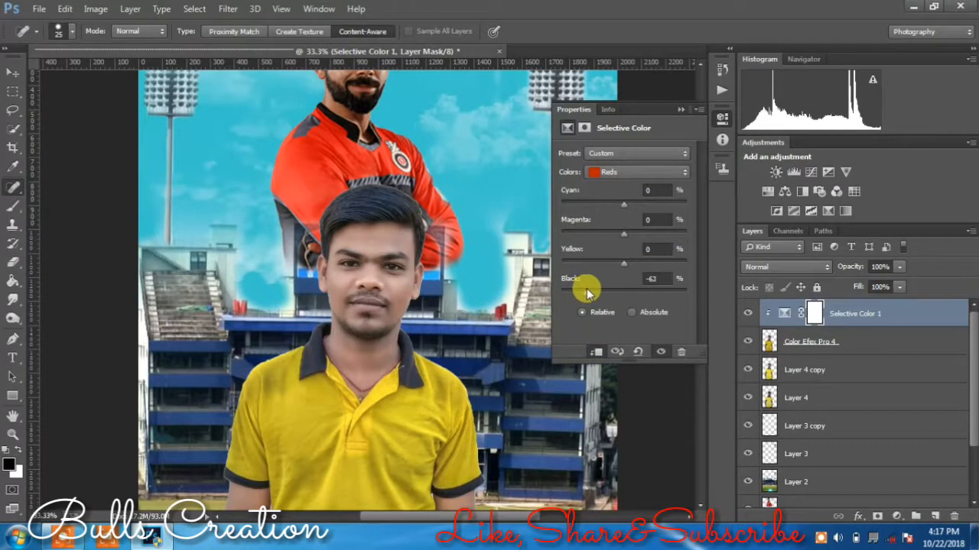
drag(588, 292, 590, 293)
click(682, 112)
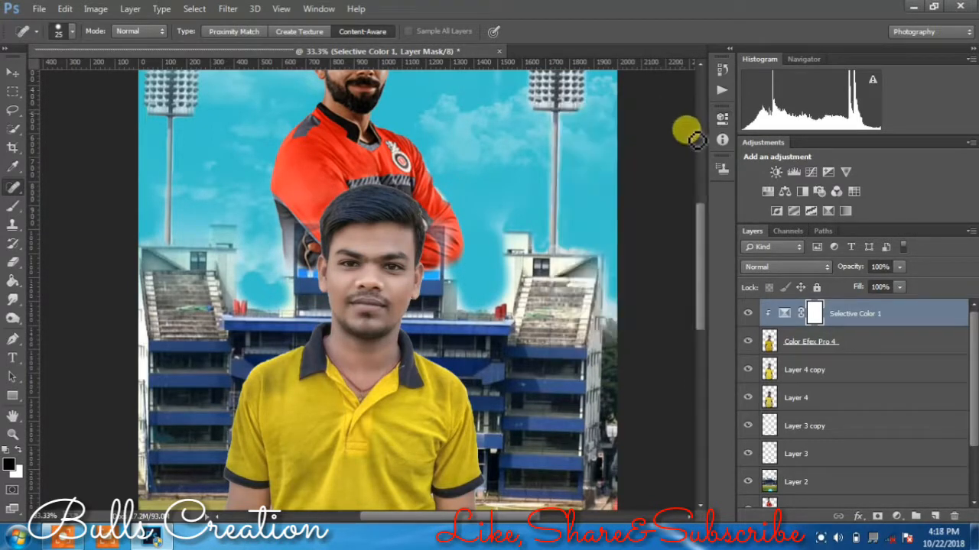
click(747, 314)
click(747, 313)
Step: Merge the Selective Color adjustment and the Color Efex Pro 4 layer down into Layer 4 copy
right_click(841, 311)
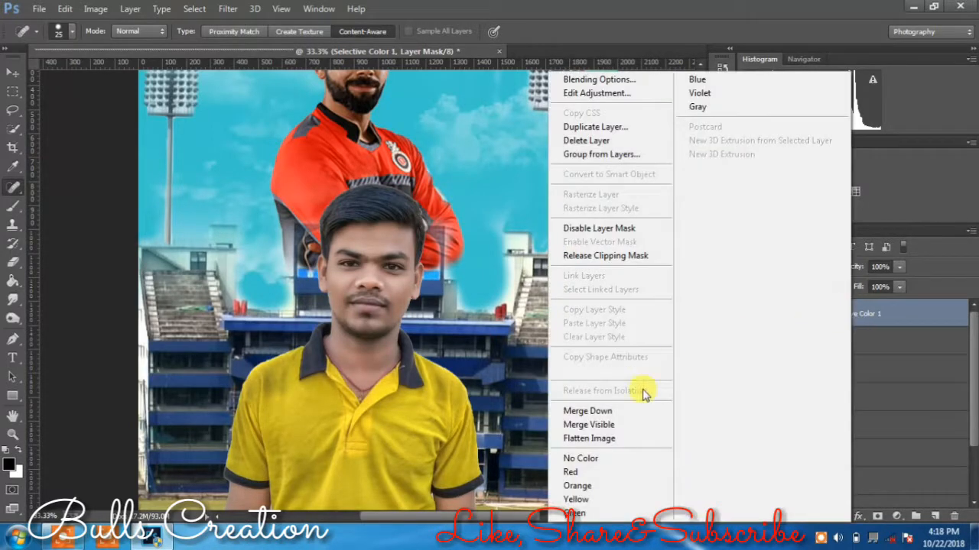
click(627, 406)
right_click(814, 313)
click(542, 411)
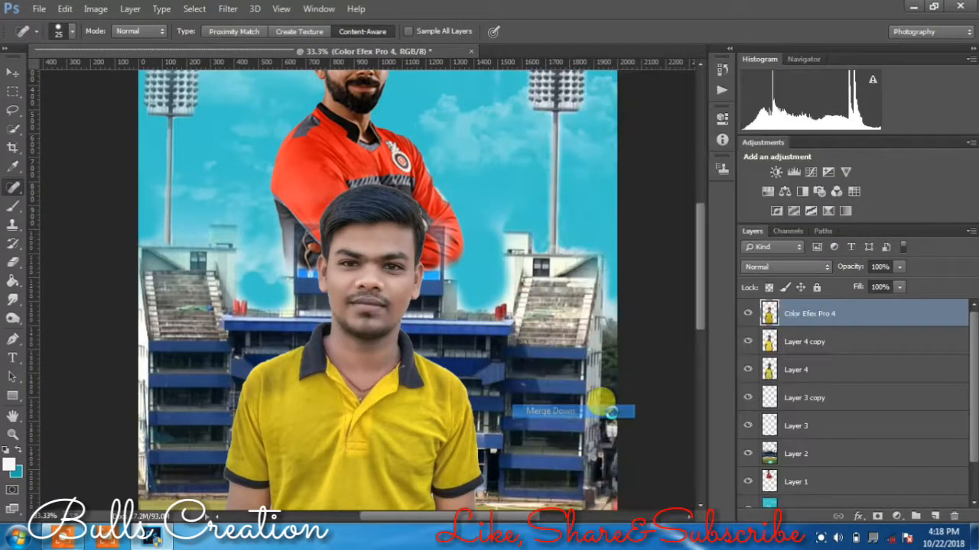
right_click(799, 313)
click(539, 411)
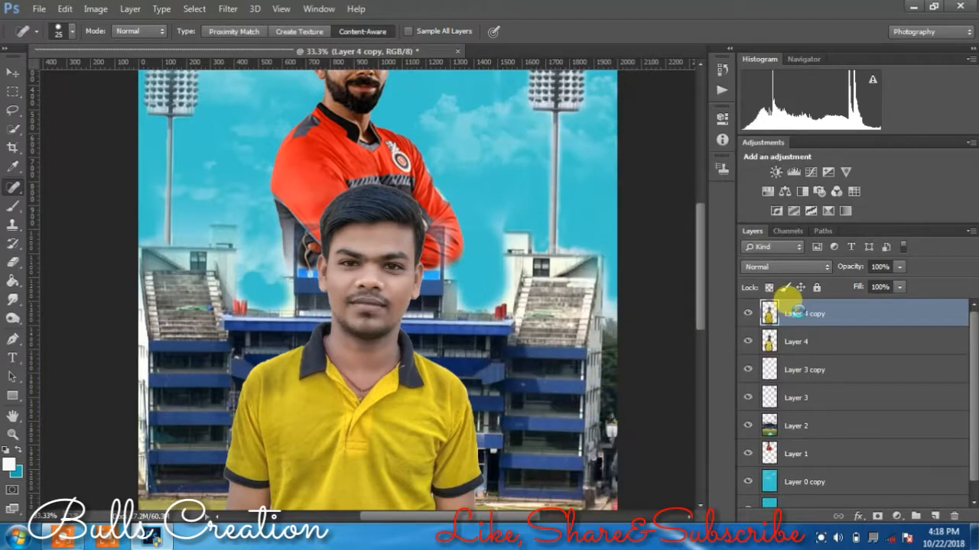
key(ctrl+j)
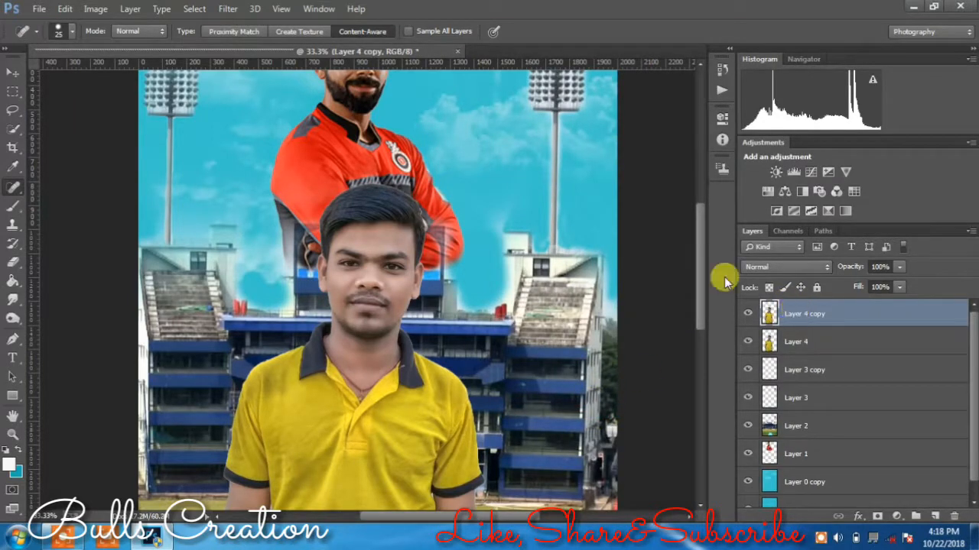
Step: Smooth the man's forehead with the Smudge tool using a 65 px textured brush at 19% strength
key(ctrl+plus)
key(ctrl+plus)
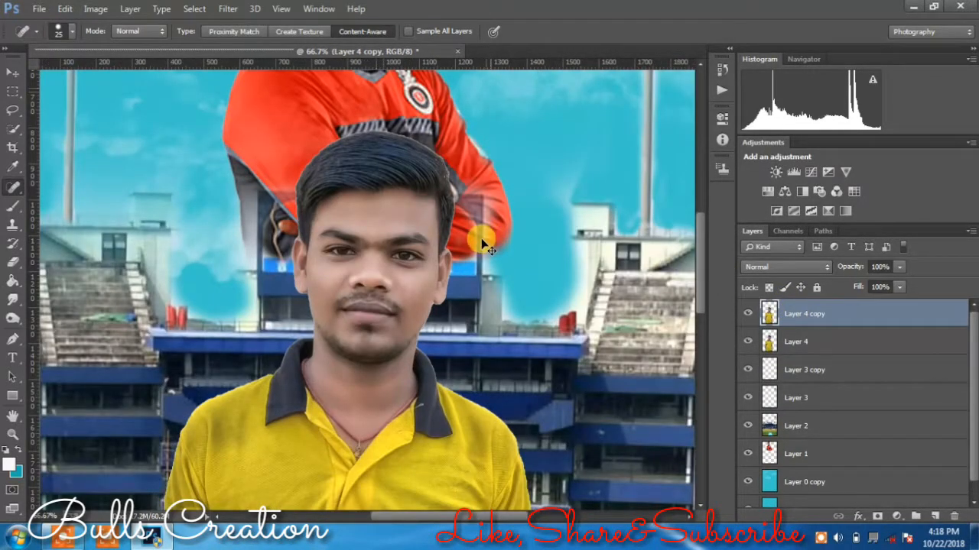
key(ctrl+plus)
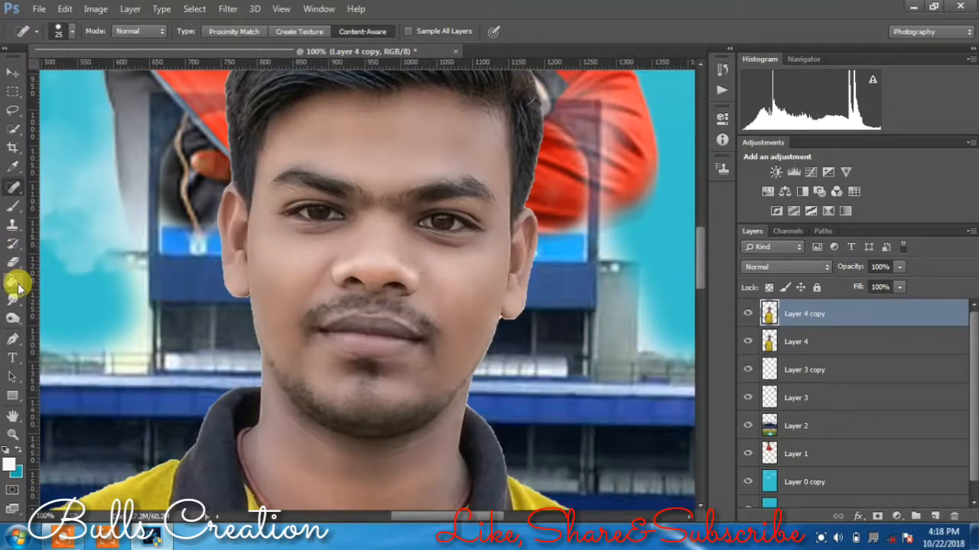
click(14, 302)
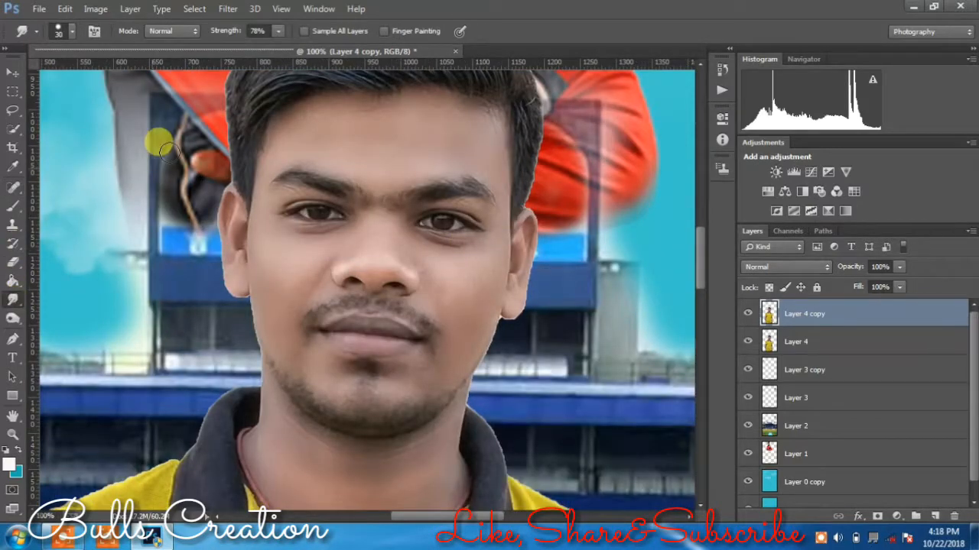
click(72, 36)
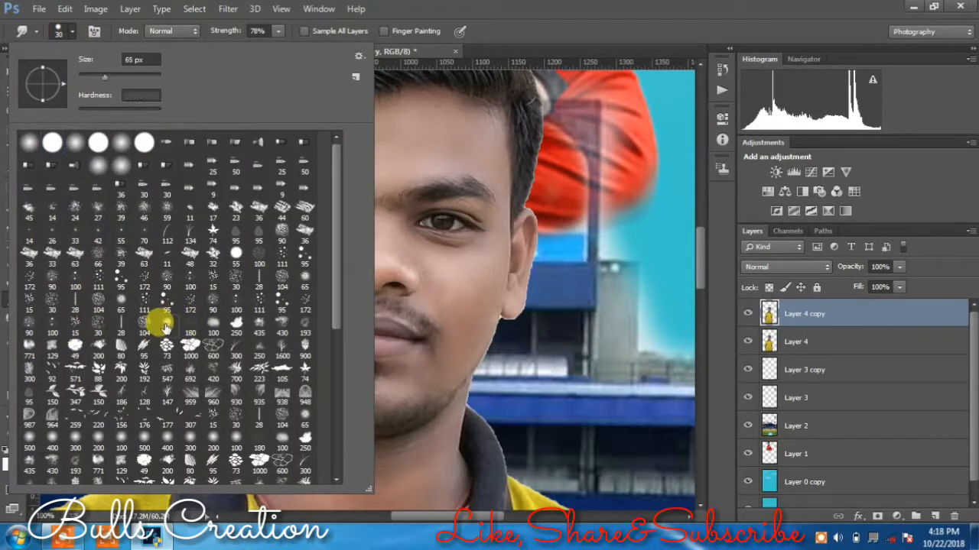
click(398, 131)
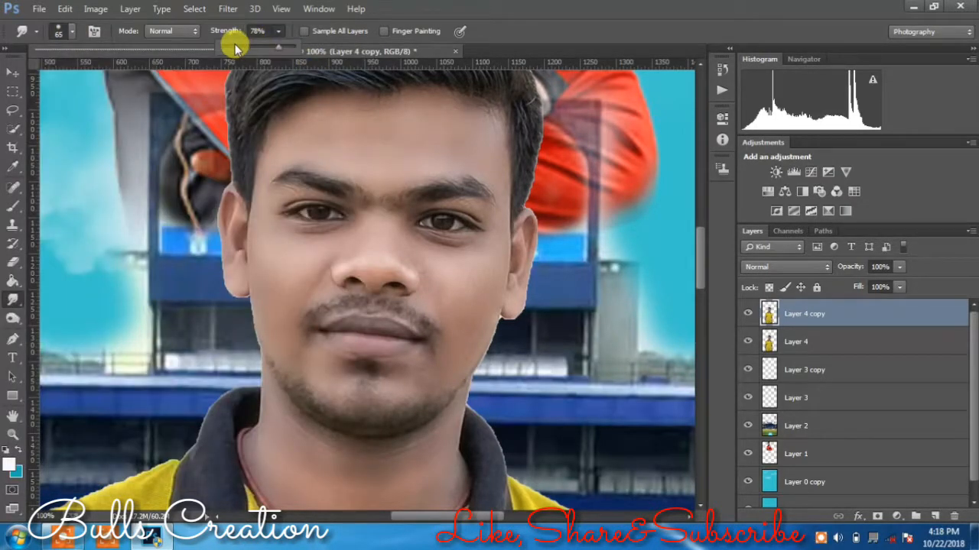
click(366, 128)
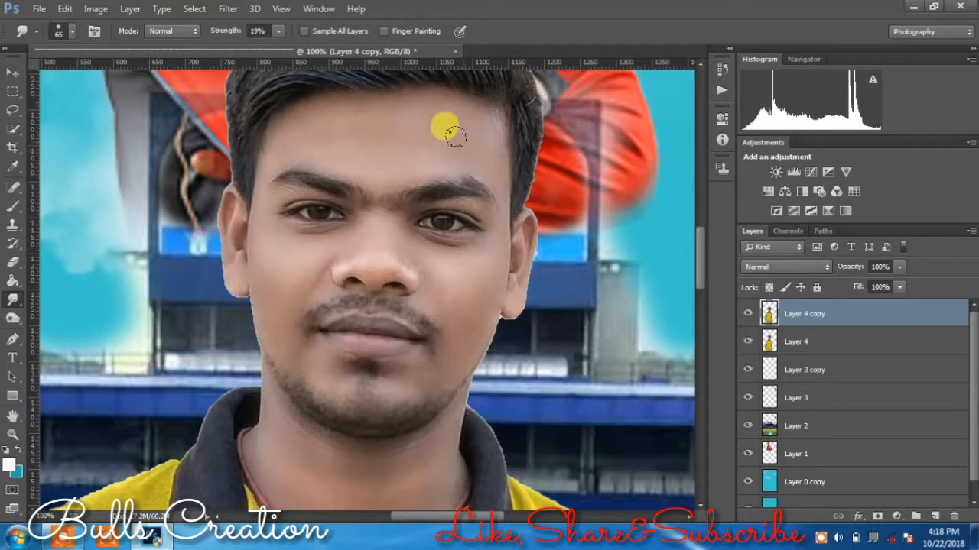
Step: Smooth the skin on the man's cheeks, lips and chin with the Smudge tool using a 35 px brush at 19% strength
key(ctrl+plus)
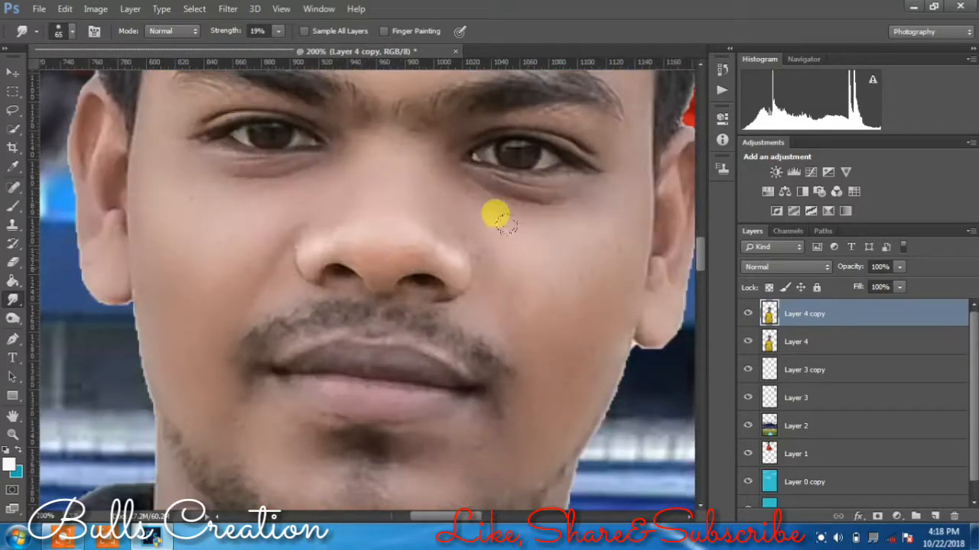
key(bracketleft)
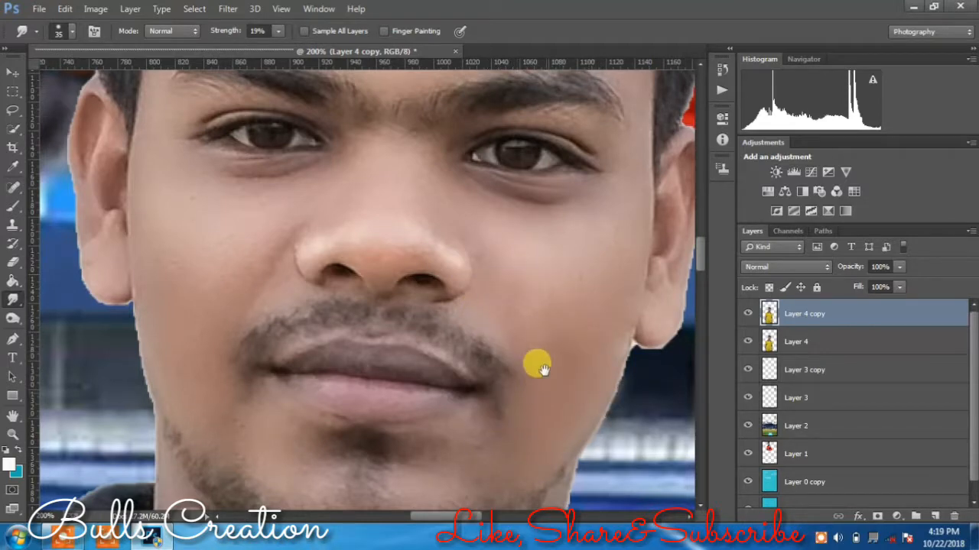
scroll(535, 371, down, 2)
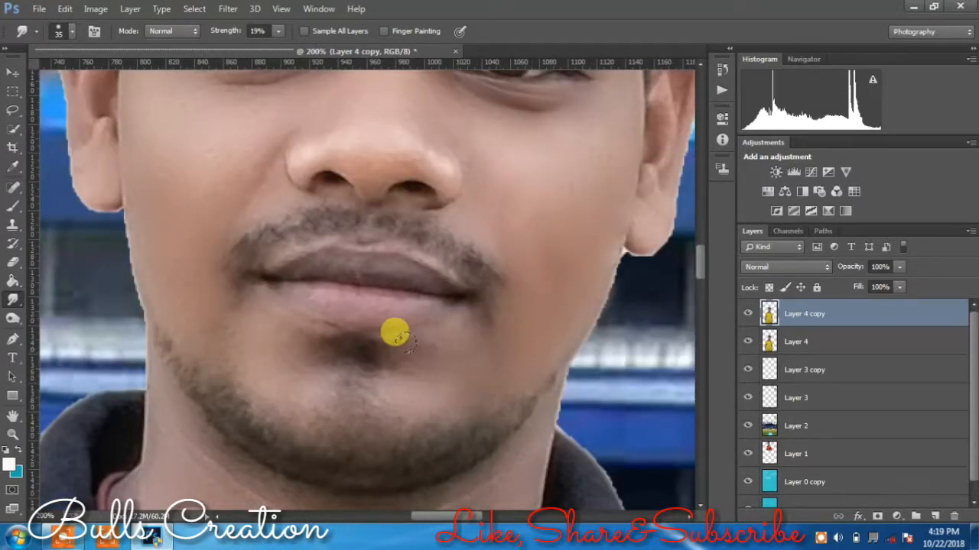
mouse_move(348, 293)
mouse_down()
mouse_move(287, 290)
mouse_move(343, 300)
mouse_move(412, 293)
mouse_move(382, 306)
mouse_move(303, 293)
mouse_up()
mouse_move(298, 252)
mouse_down()
mouse_move(379, 260)
mouse_move(416, 273)
mouse_move(381, 256)
mouse_move(282, 269)
mouse_move(343, 321)
mouse_move(400, 350)
mouse_move(402, 408)
mouse_move(446, 388)
mouse_move(444, 403)
mouse_move(513, 336)
mouse_move(405, 407)
mouse_move(187, 294)
mouse_move(218, 344)
mouse_move(209, 307)
mouse_move(281, 324)
mouse_move(289, 377)
mouse_move(207, 344)
mouse_move(325, 373)
mouse_move(310, 345)
mouse_move(242, 329)
mouse_move(308, 344)
mouse_move(285, 348)
mouse_move(237, 326)
mouse_move(309, 338)
mouse_up()
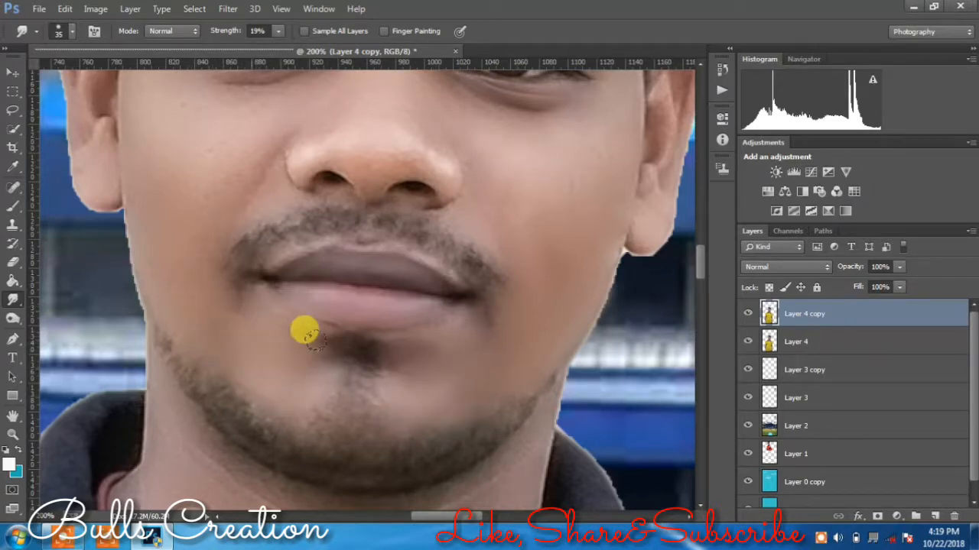
drag(221, 310, 268, 436)
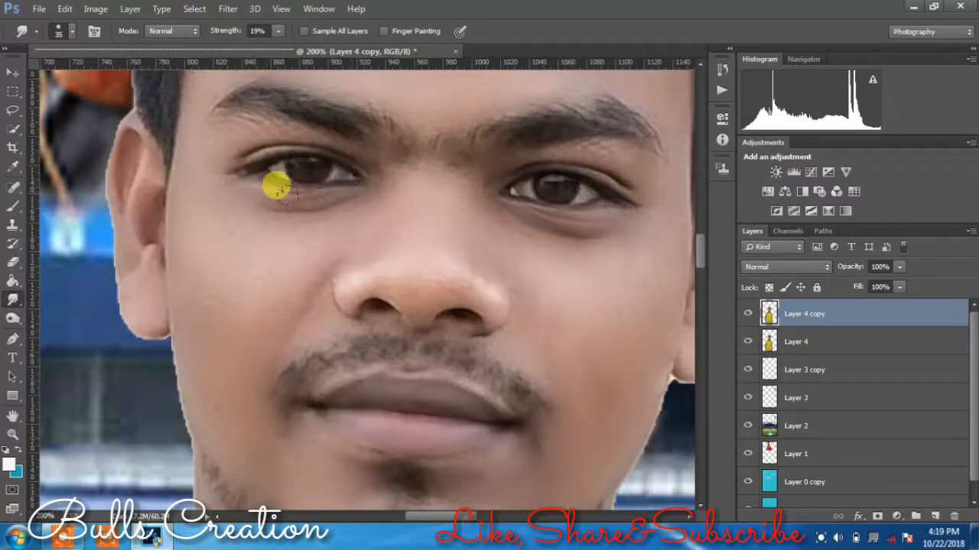
Step: Smudge the skin around the man's eyes, nose and upper cheeks smooth and soften his eyebrows with the 35 px brush
mouse_move(279, 187)
mouse_down()
mouse_move(340, 195)
mouse_move(202, 196)
mouse_move(351, 202)
mouse_move(191, 176)
mouse_move(244, 219)
mouse_move(208, 313)
mouse_move(185, 318)
mouse_move(184, 257)
mouse_move(226, 328)
mouse_move(312, 252)
mouse_move(243, 373)
mouse_move(231, 339)
mouse_move(297, 255)
mouse_move(238, 327)
mouse_move(388, 248)
mouse_move(369, 264)
mouse_move(405, 263)
mouse_up()
mouse_move(478, 298)
mouse_down()
mouse_move(357, 272)
mouse_move(230, 325)
mouse_move(197, 422)
mouse_move(242, 382)
mouse_move(257, 446)
mouse_move(214, 318)
mouse_up()
mouse_move(176, 281)
mouse_down()
mouse_move(224, 348)
mouse_move(178, 284)
mouse_up()
mouse_move(513, 225)
mouse_down()
mouse_move(426, 430)
mouse_move(403, 437)
mouse_up()
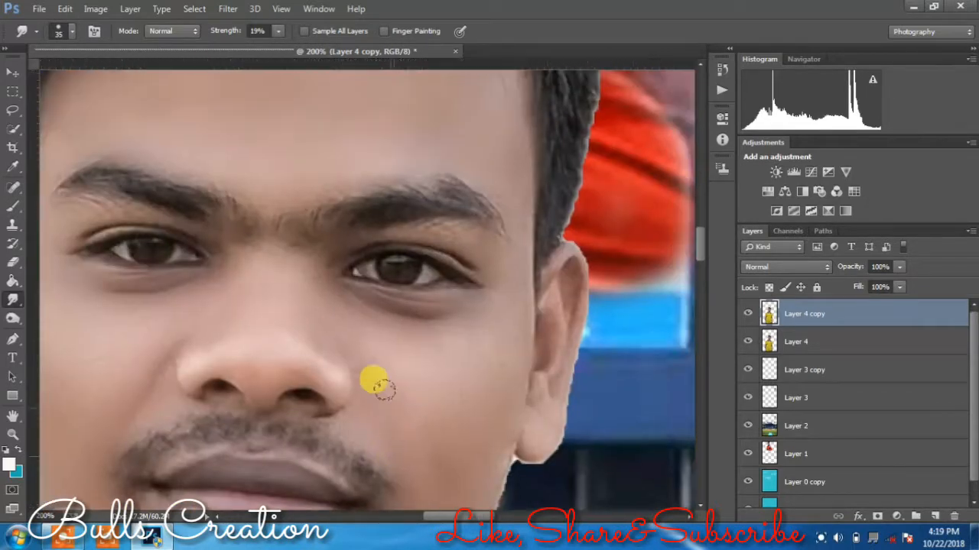
mouse_move(346, 220)
mouse_down()
mouse_move(412, 219)
mouse_move(465, 233)
mouse_move(398, 227)
mouse_move(595, 282)
mouse_move(551, 258)
mouse_move(528, 406)
mouse_move(523, 290)
mouse_move(501, 435)
mouse_move(219, 214)
mouse_move(80, 158)
mouse_move(246, 210)
mouse_move(79, 199)
mouse_move(110, 199)
mouse_move(52, 185)
mouse_move(195, 196)
mouse_move(94, 168)
mouse_move(323, 208)
mouse_move(390, 186)
mouse_move(464, 185)
mouse_move(475, 204)
mouse_move(253, 206)
mouse_move(562, 184)
mouse_up()
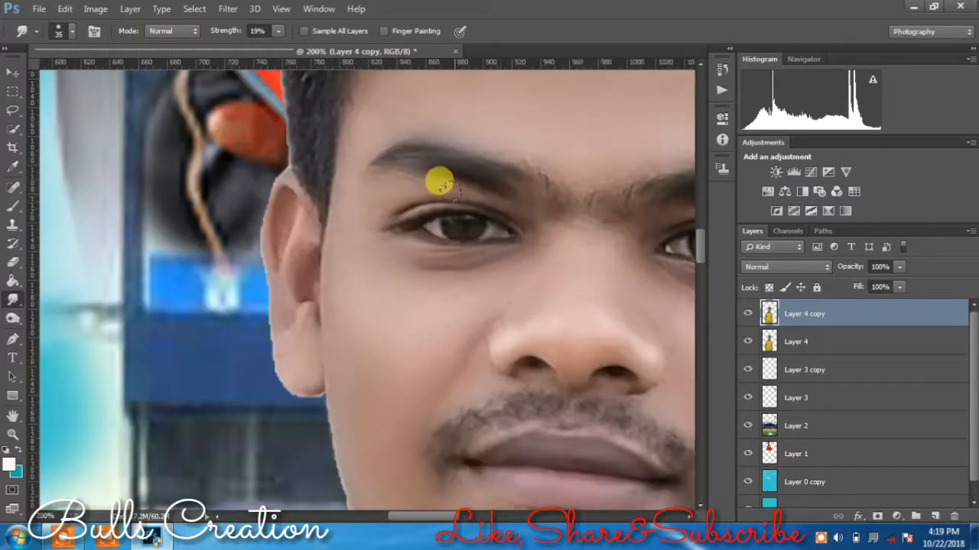
mouse_move(300, 357)
mouse_down()
mouse_move(427, 257)
mouse_move(325, 356)
mouse_move(435, 339)
mouse_move(378, 327)
mouse_move(491, 393)
mouse_move(367, 375)
mouse_move(352, 294)
mouse_up()
Step: Smooth the skin of the man's neck with the Smudge tool enlarged to 60 px at 19% strength
mouse_move(248, 220)
mouse_down()
mouse_move(209, 167)
mouse_move(375, 268)
mouse_move(289, 278)
mouse_move(201, 215)
mouse_move(299, 342)
mouse_move(196, 308)
mouse_move(273, 337)
mouse_move(485, 313)
mouse_move(542, 272)
mouse_move(417, 450)
mouse_move(315, 289)
mouse_move(494, 277)
mouse_move(543, 190)
mouse_move(431, 308)
mouse_move(574, 260)
mouse_move(433, 418)
mouse_move(189, 347)
mouse_move(253, 211)
mouse_move(296, 197)
mouse_move(548, 175)
mouse_move(430, 250)
mouse_move(350, 332)
mouse_up()
key(bracketright)
key(bracketright)
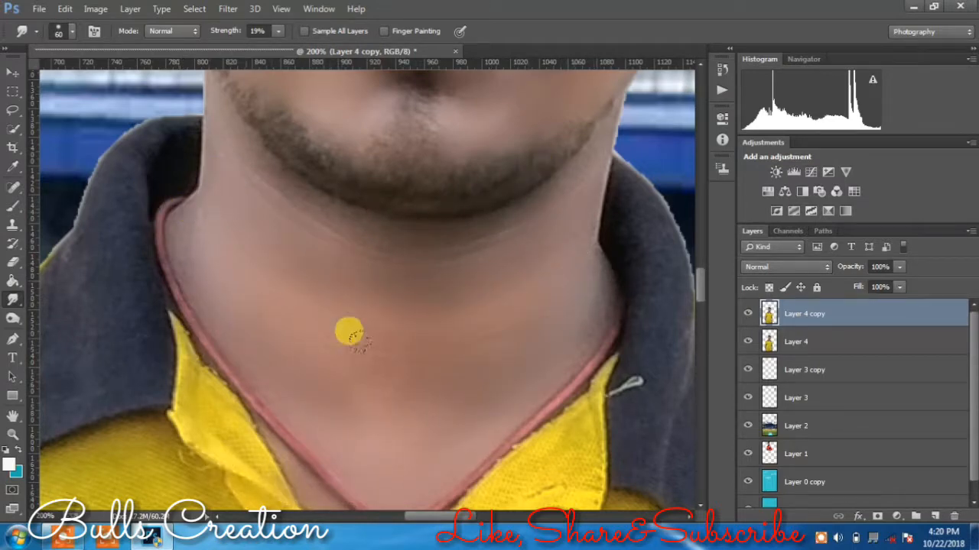
drag(459, 367, 571, 99)
drag(474, 190, 359, 406)
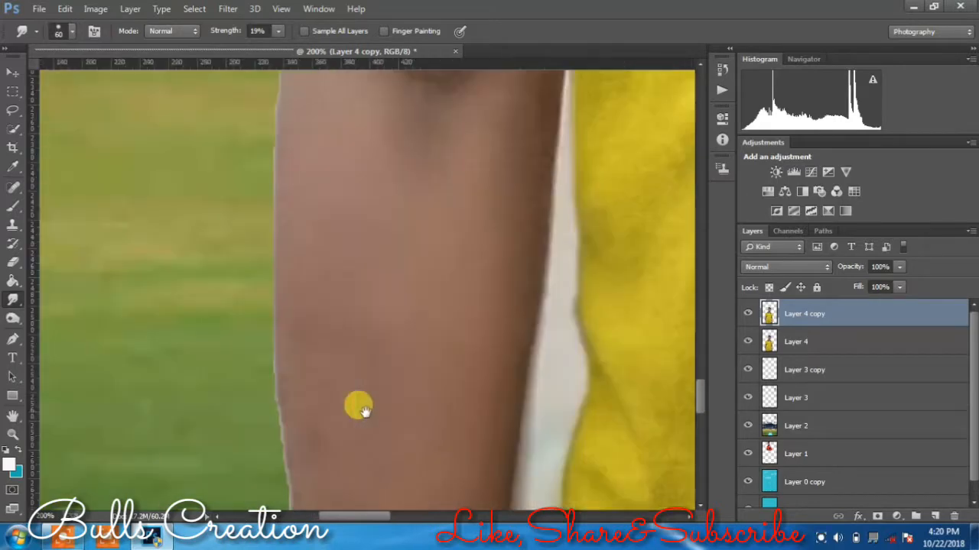
Step: Smudge the skin of the man's right arm smooth from the sleeve down to the forearm with the 60 px brush
key(ctrl+minus)
drag(403, 210, 345, 328)
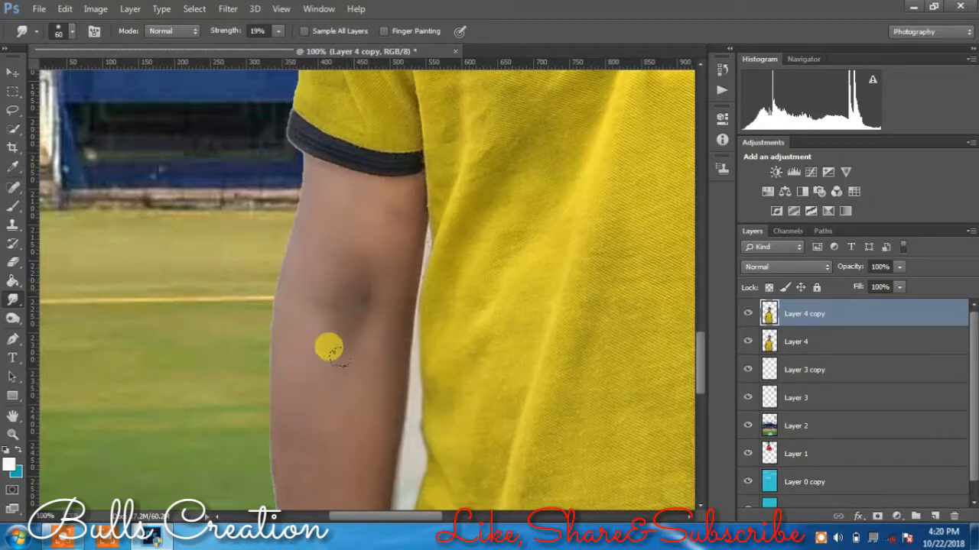
scroll(331, 210, down, 5)
key(ctrl+r)
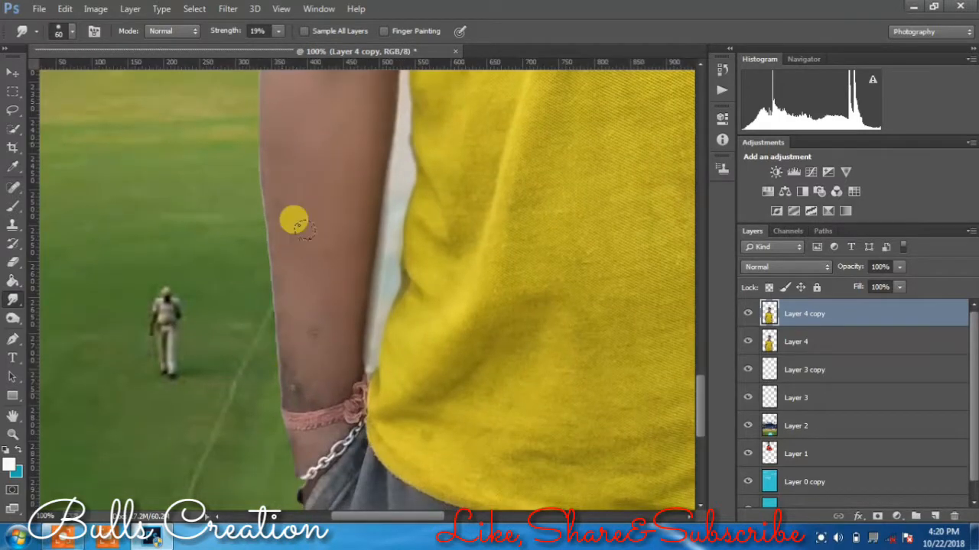
Step: Remove the dark spots on the forearm above the pink wristband with a 25 px content-aware Spot Healing Brush
click(13, 188)
drag(289, 380, 299, 393)
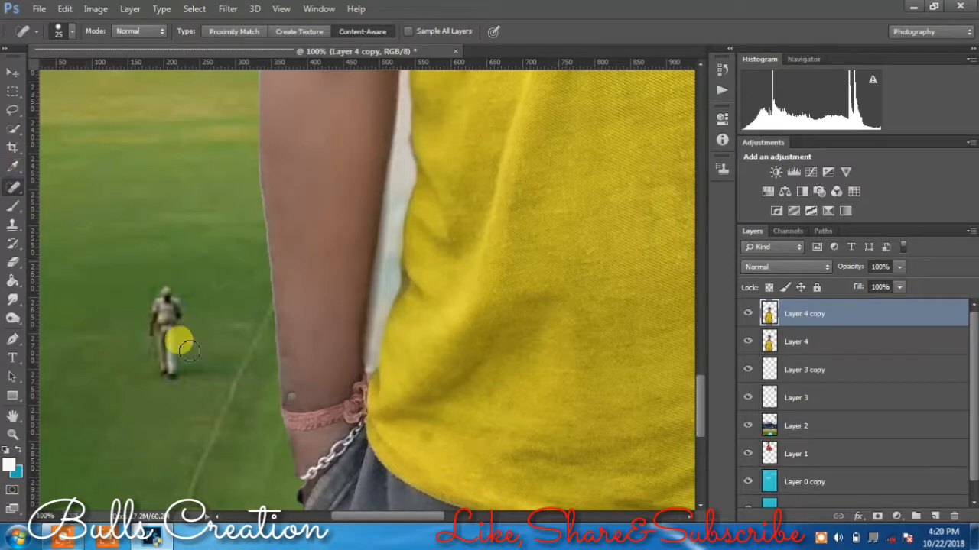
click(289, 395)
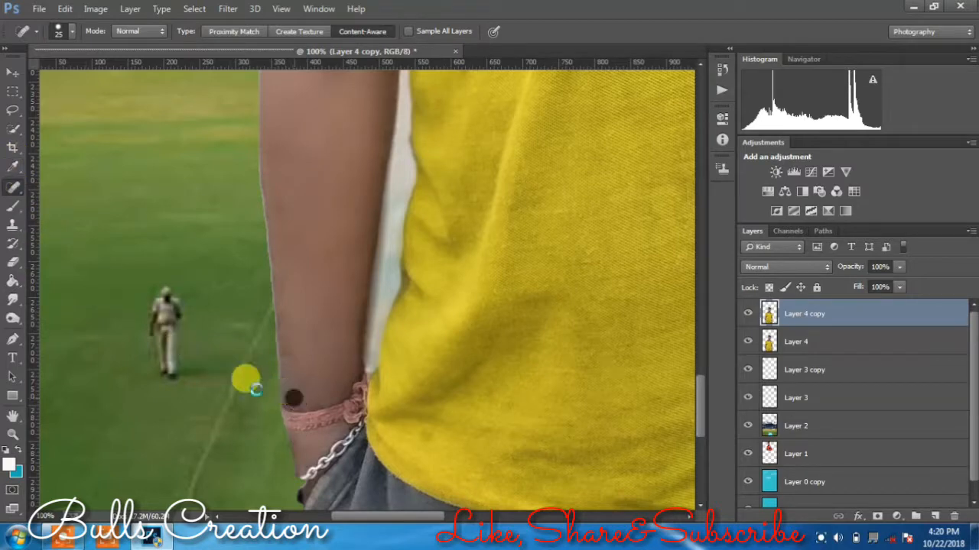
Step: Smooth the healed wrist area and the man's left arm with the Smudge tool at 60 px and 19% strength
click(12, 298)
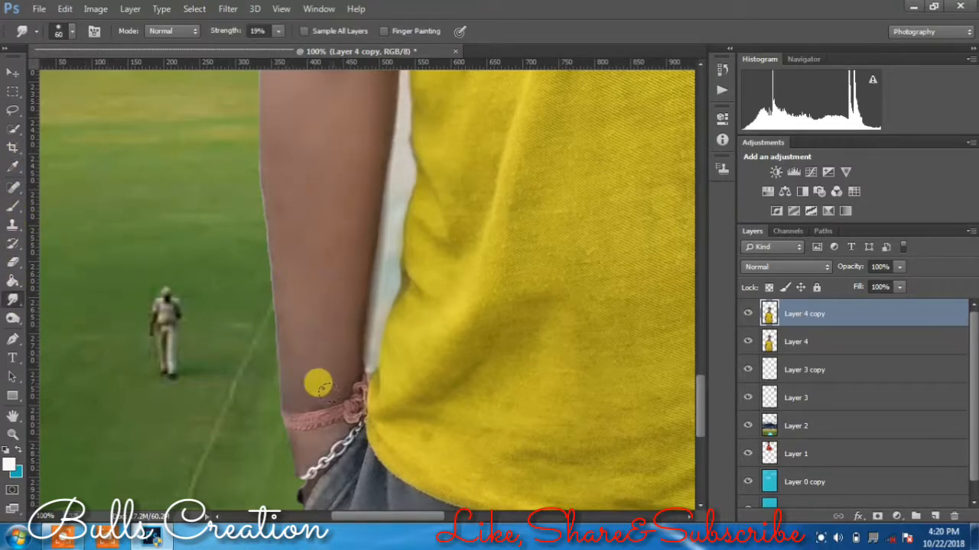
scroll(282, 382, right, 10)
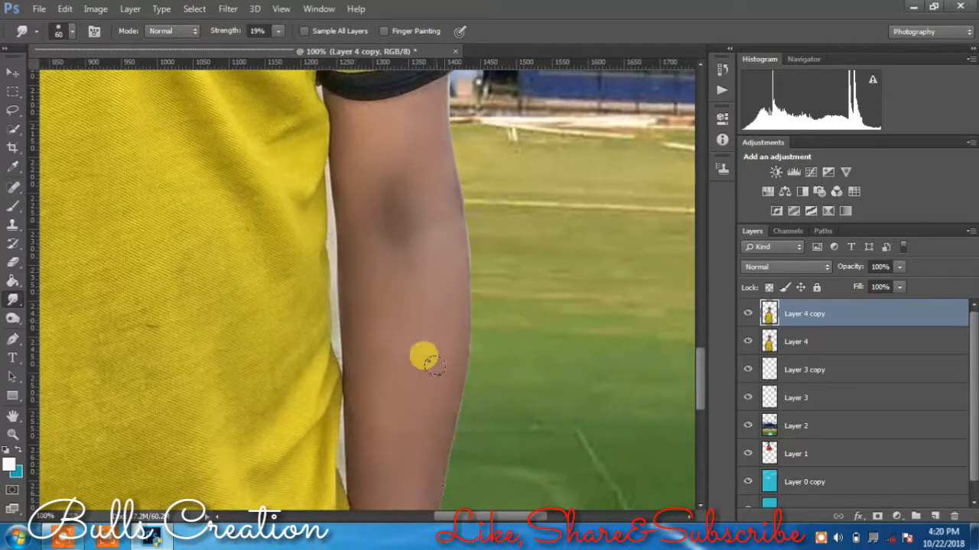
drag(418, 398, 437, 235)
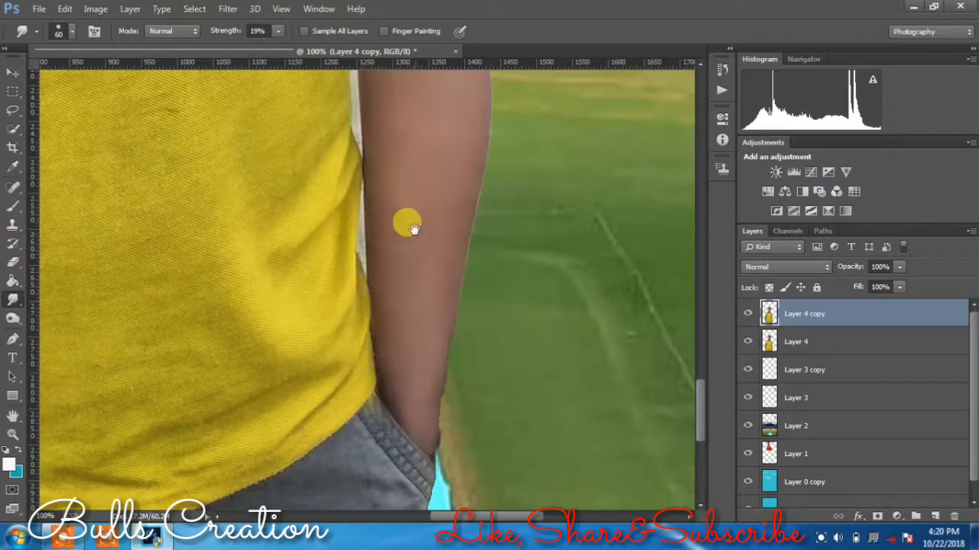
drag(405, 221, 421, 420)
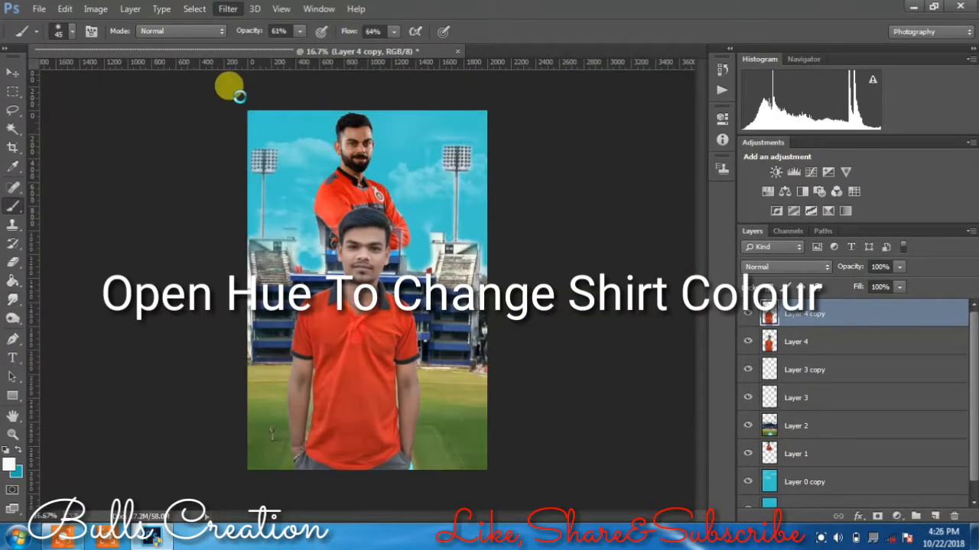
Step: Open the Camera Raw filter on Layer 4 copy and set Contrast to +31, Shadows to +79 and Highlights to -8
key(ctrl+shift+a)
click(382, 213)
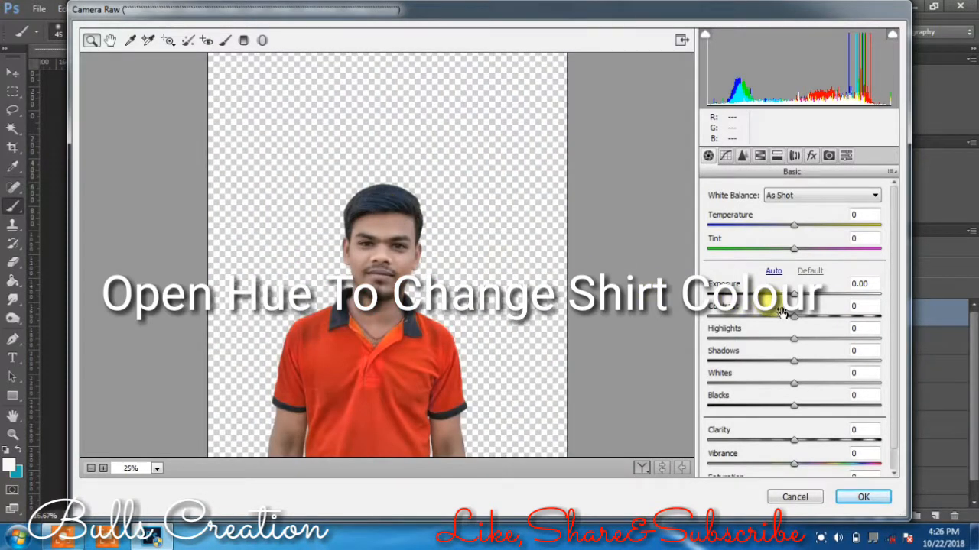
drag(812, 322, 823, 323)
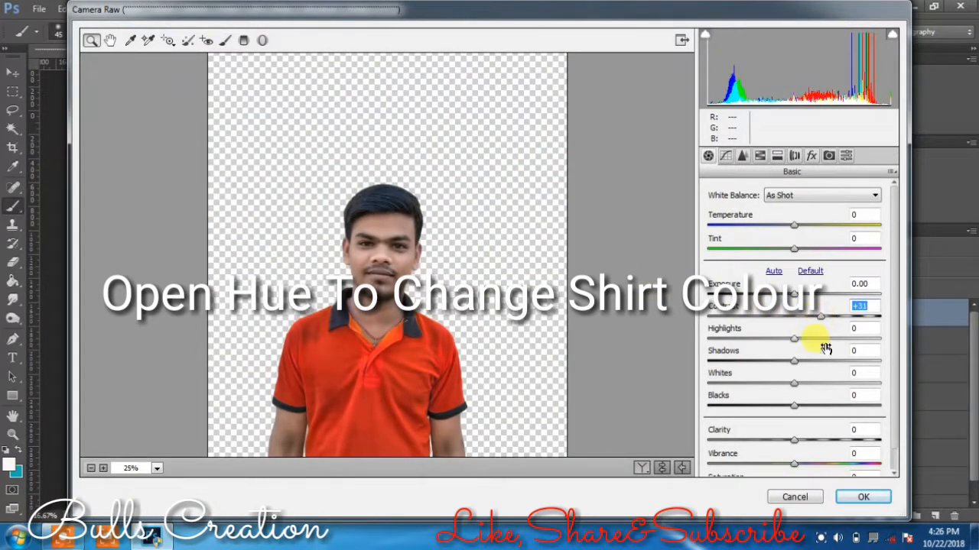
drag(863, 367, 833, 357)
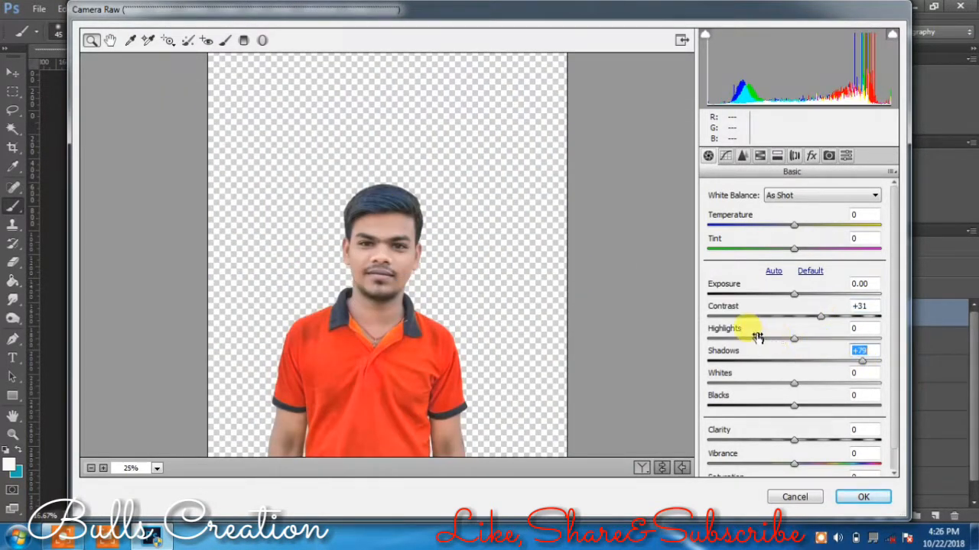
drag(751, 341, 762, 349)
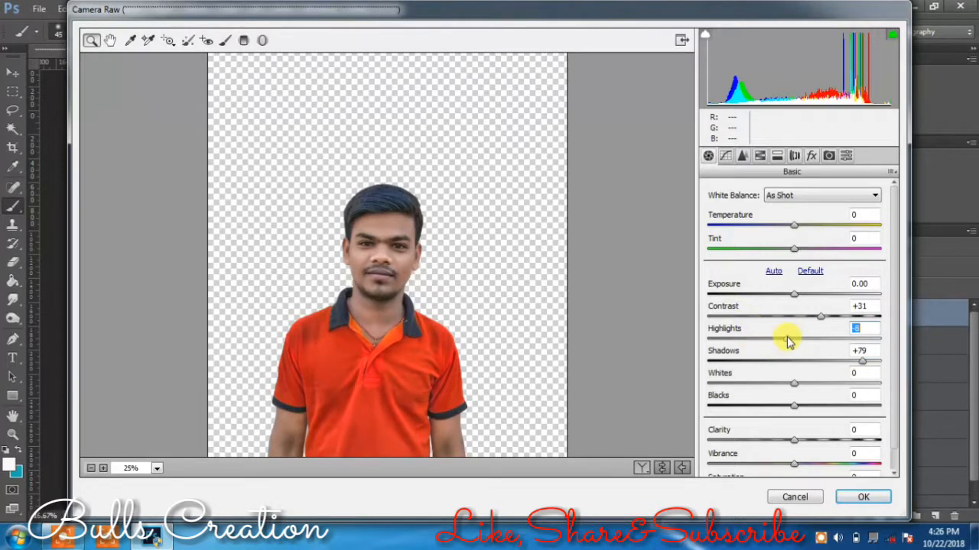
Step: Set Clarity to +24, Blacks to +24 and Whites to +39 in the Camera Raw basic adjustments
click(816, 442)
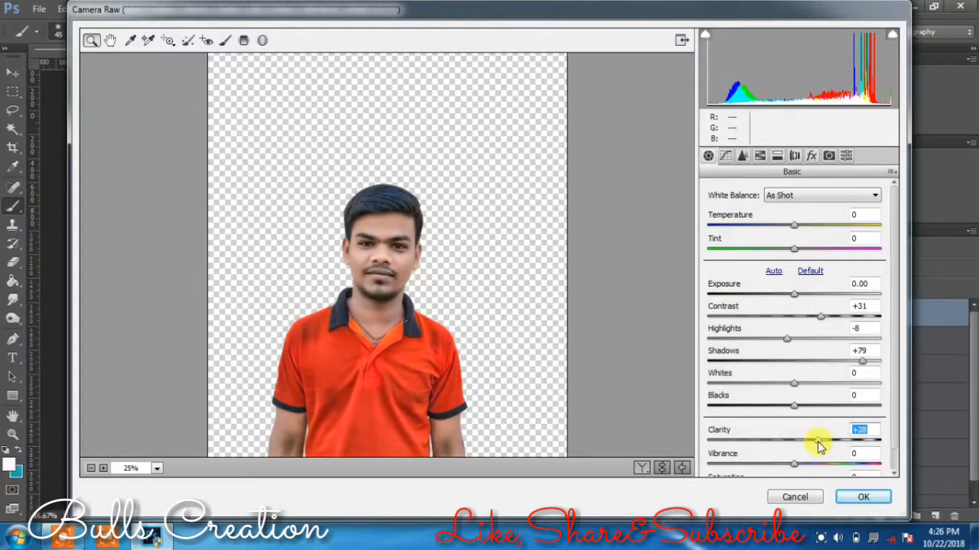
drag(815, 441, 809, 440)
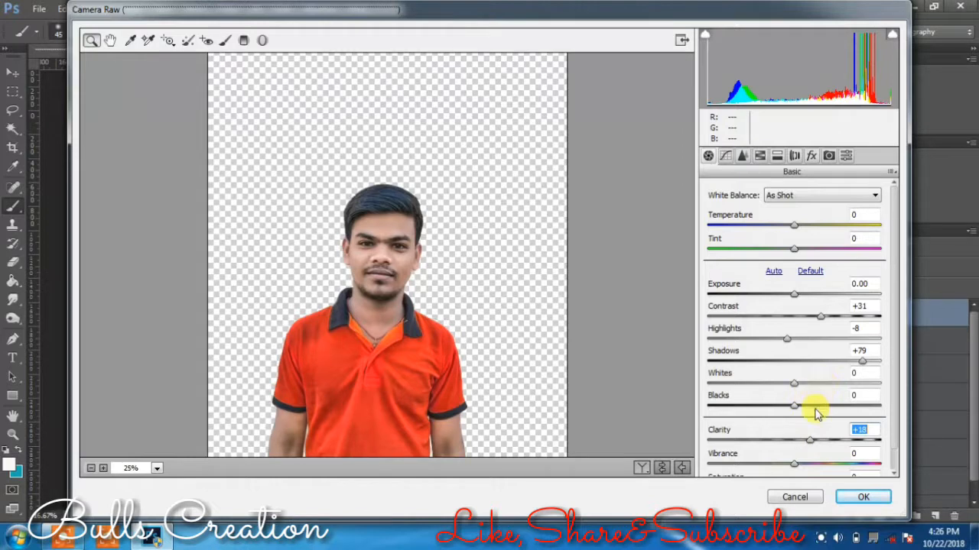
click(816, 408)
click(823, 384)
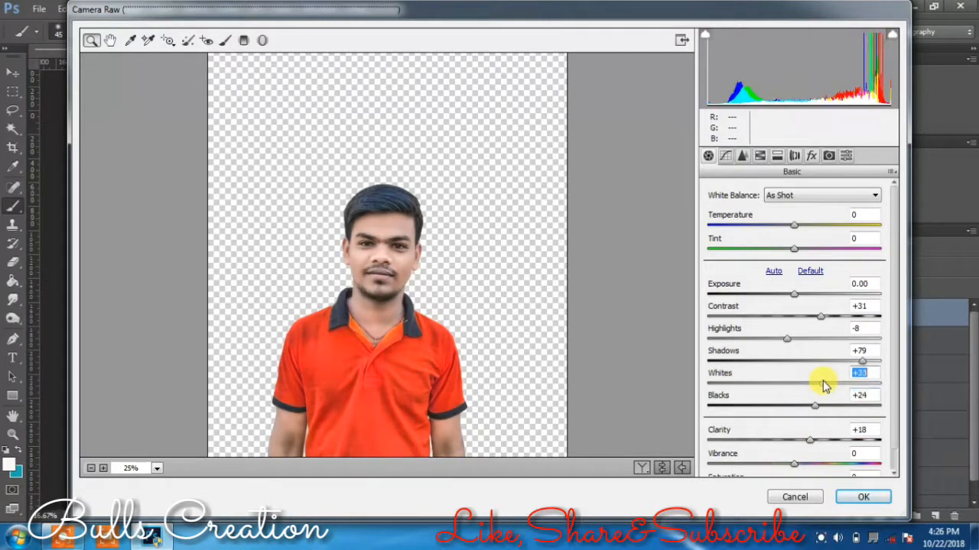
drag(814, 382, 825, 387)
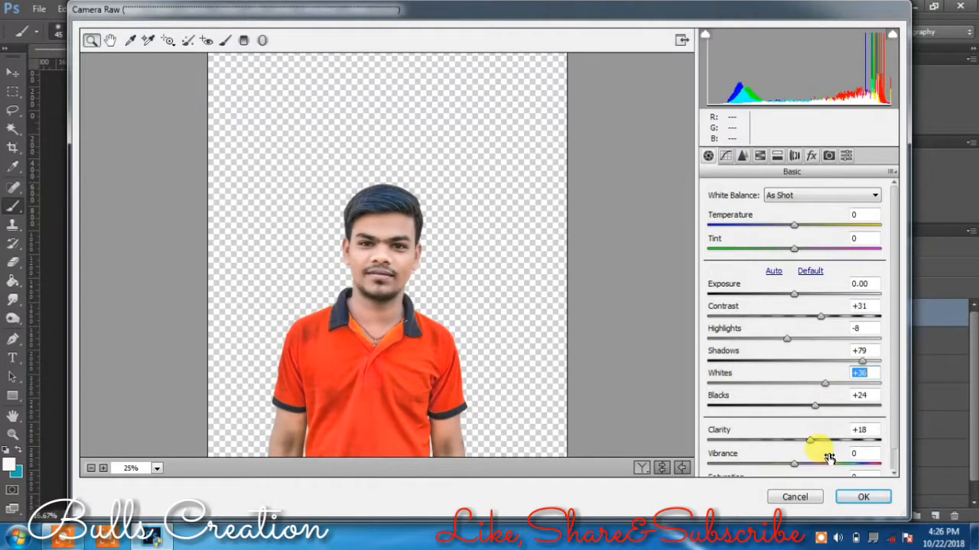
drag(836, 445, 815, 443)
drag(831, 390, 827, 388)
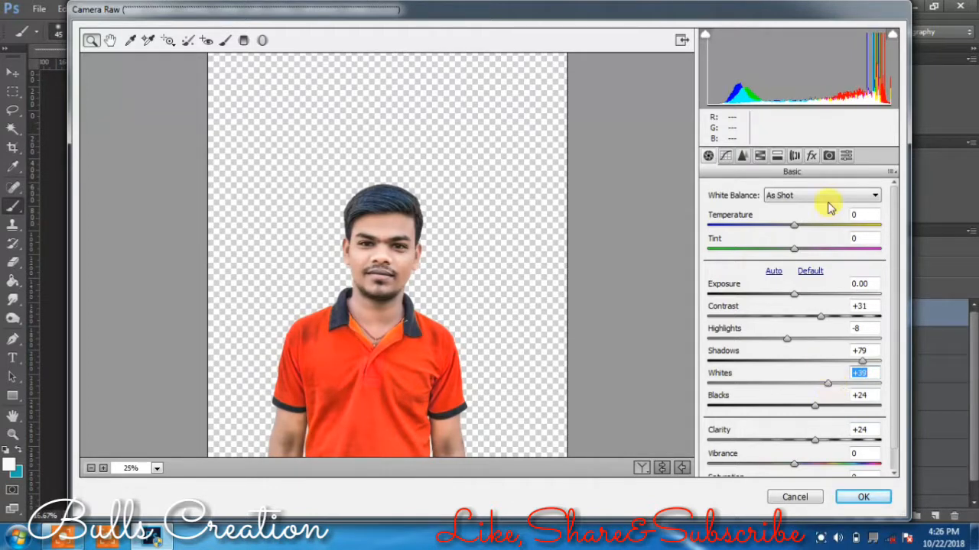
Step: Raise the Oranges luminance to +16, apply the Camera Raw filter and compare the man with Layer 4 copy hidden and shown
click(761, 158)
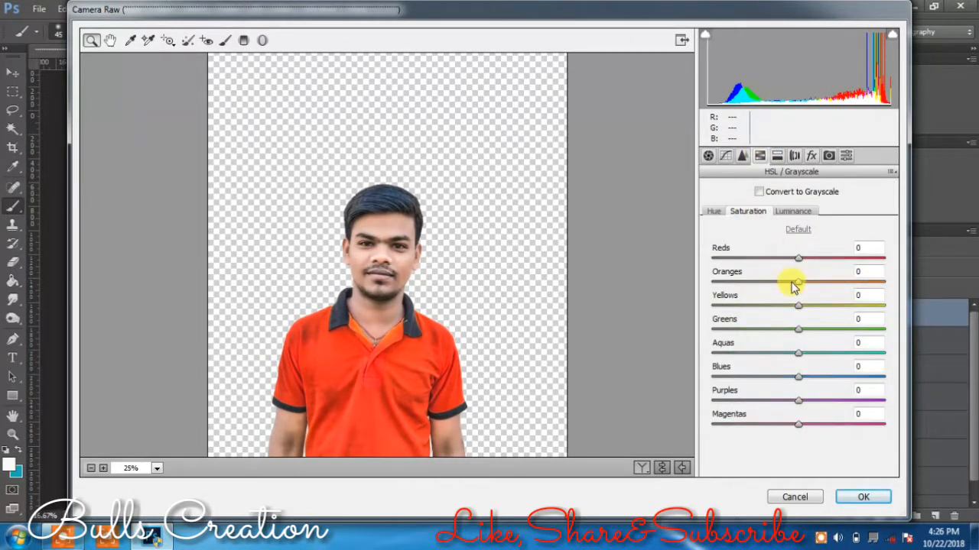
click(793, 212)
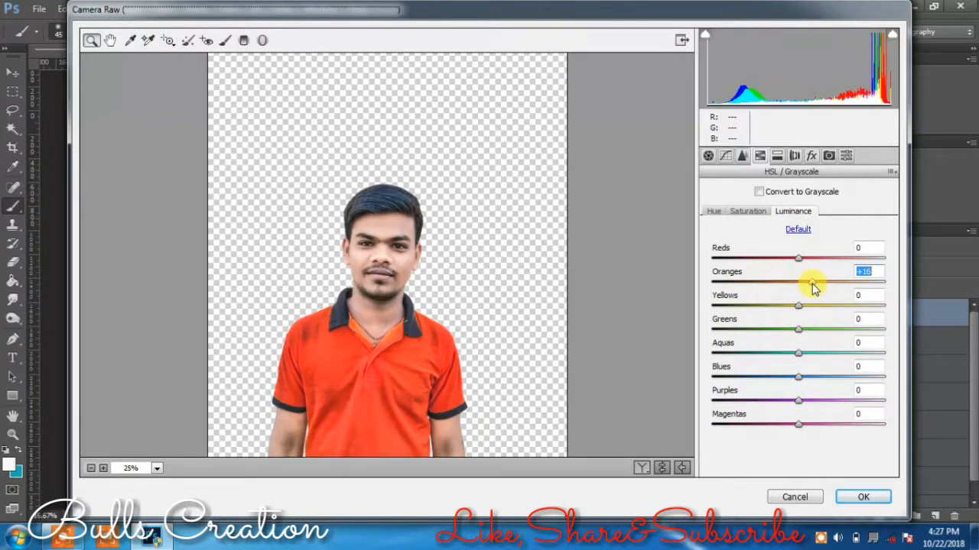
click(863, 498)
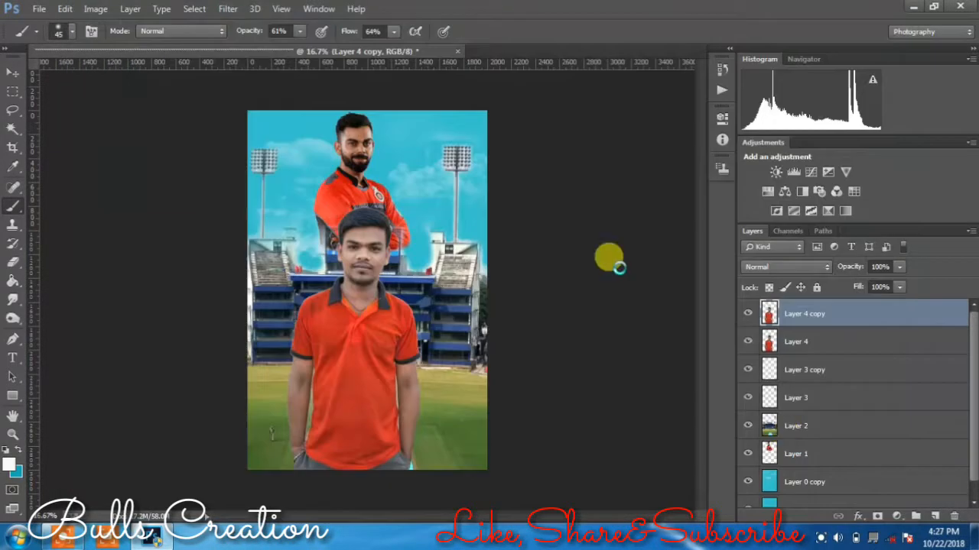
click(747, 314)
click(747, 314)
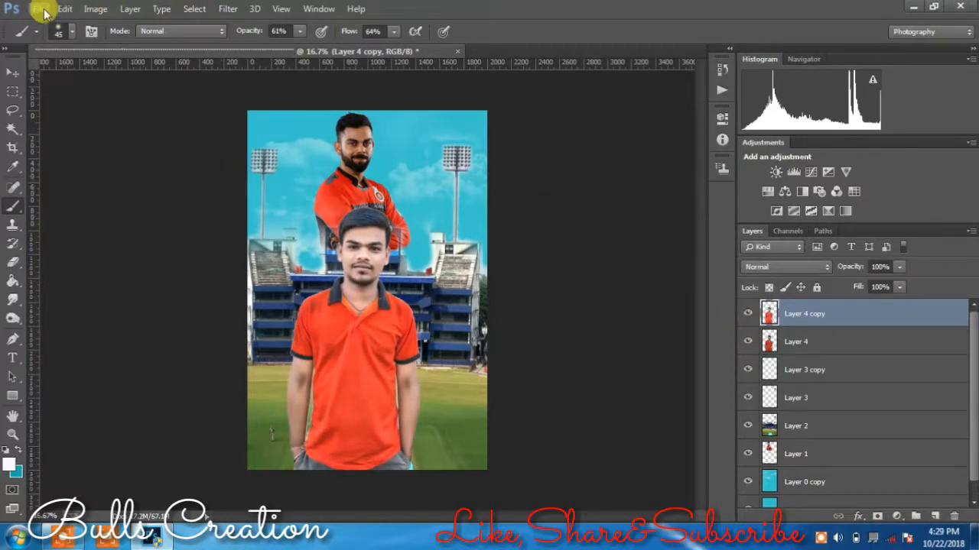
Step: Open the Royal Challengers Bangalore logo image SAVE_20181023_122107 from the Desktop folder
click(39, 9)
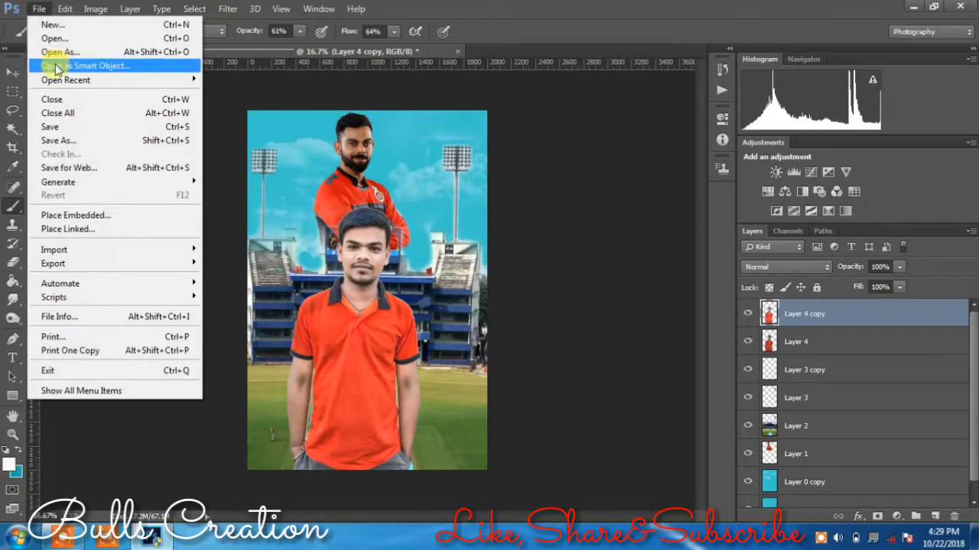
click(55, 37)
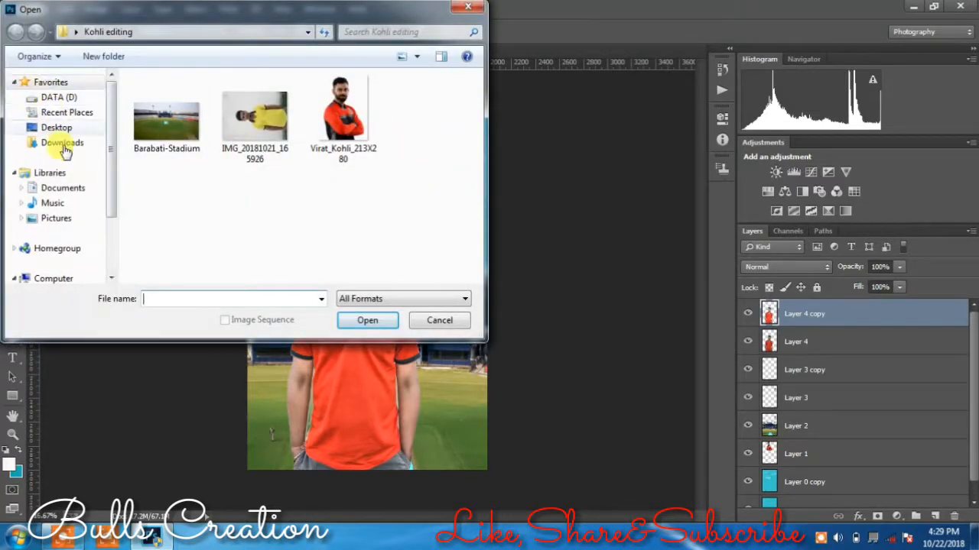
click(58, 129)
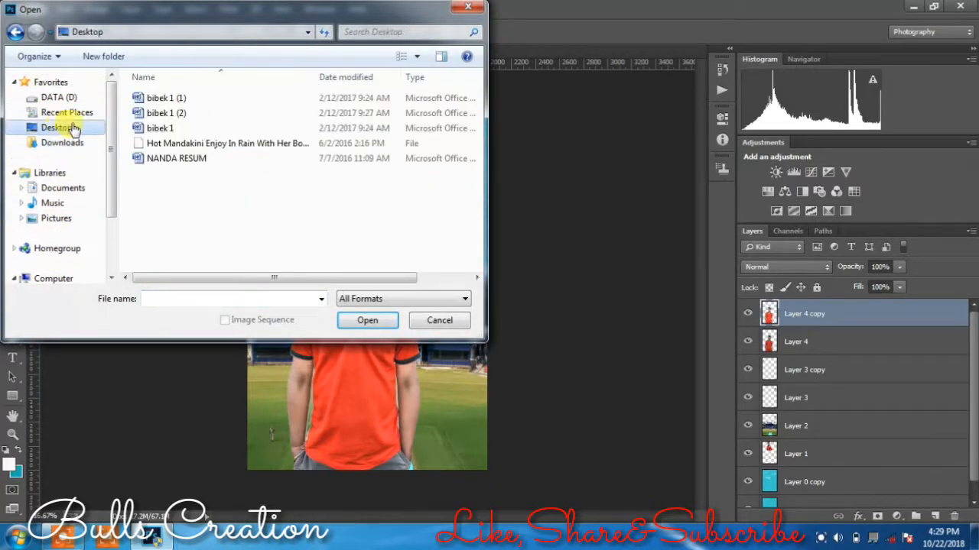
drag(482, 100, 463, 258)
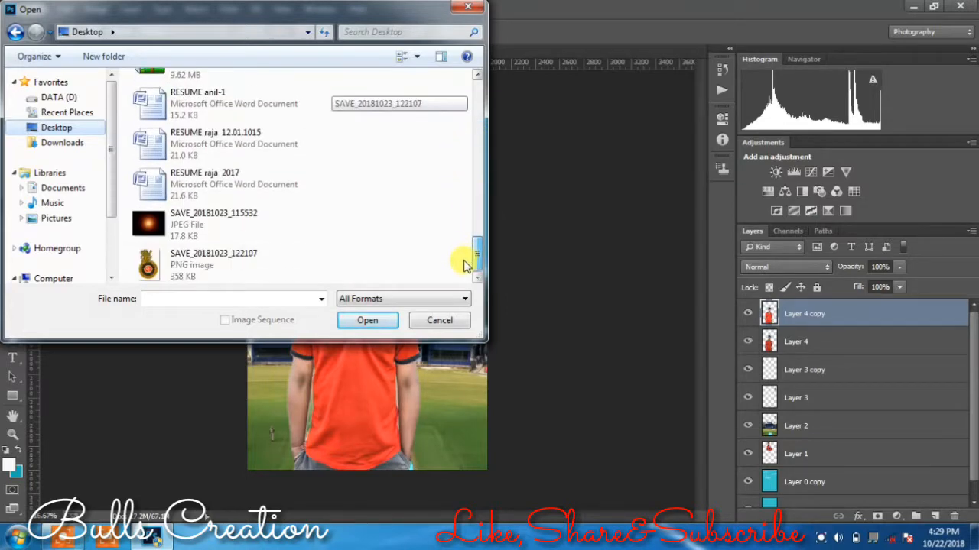
click(205, 268)
click(367, 327)
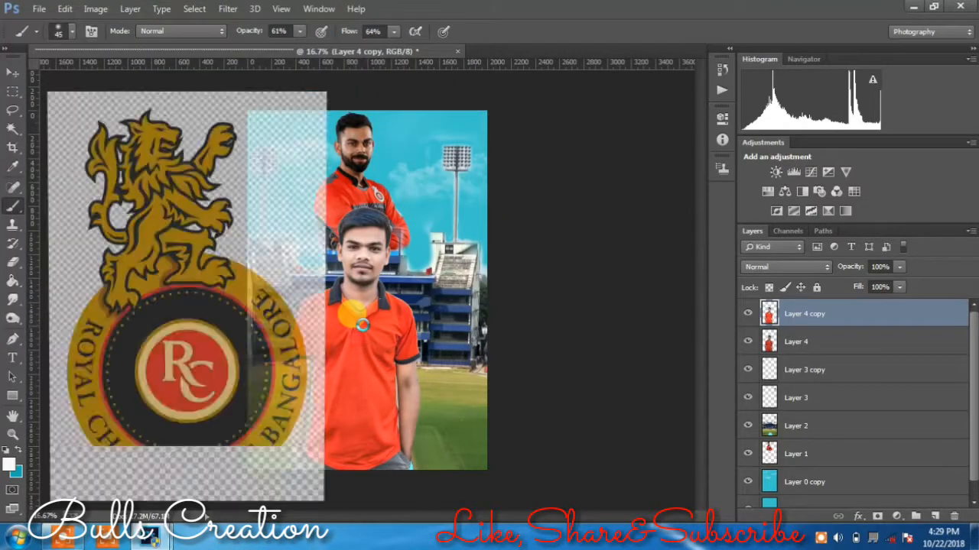
Step: Bring the Royal Challengers Bangalore logo into the poster as a new layer and scale it down to about 24%
click(10, 73)
drag(143, 357, 386, 344)
click(323, 66)
key(ctrl+t)
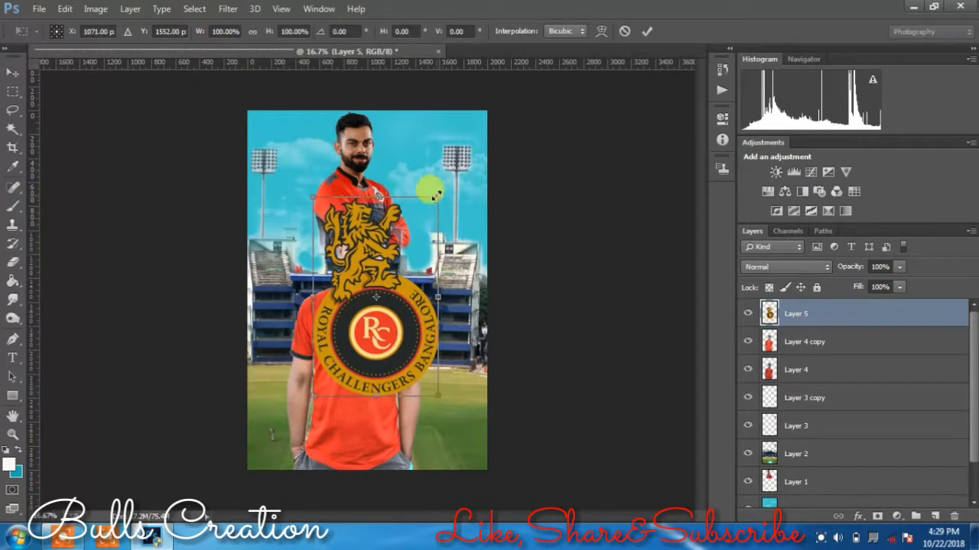
drag(434, 199, 403, 272)
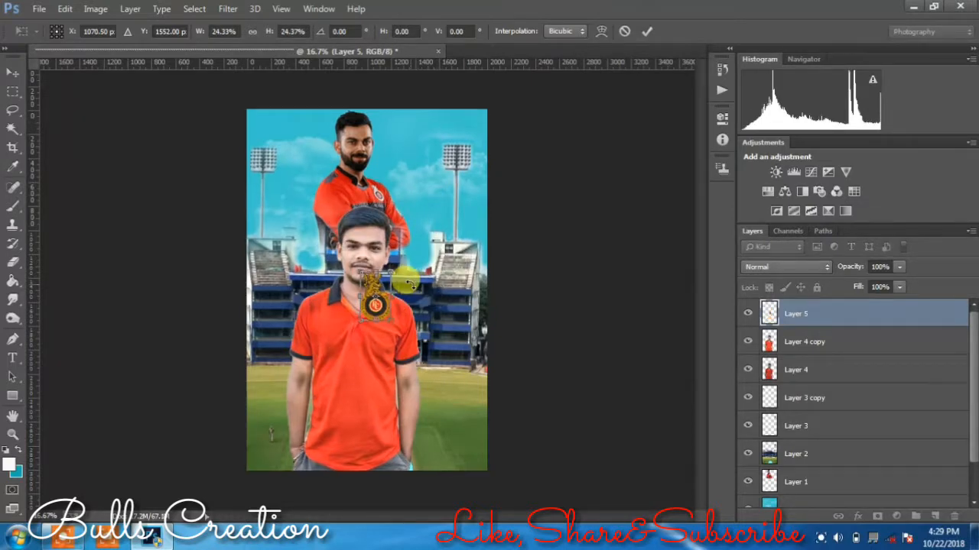
Step: Scale the logo to about 10.3%, place it on the left chest area of the man's red shirt and adjust its blend mode
key(ctrl+plus)
key(ctrl+plus)
key(ctrl+plus)
key(ctrl+plus)
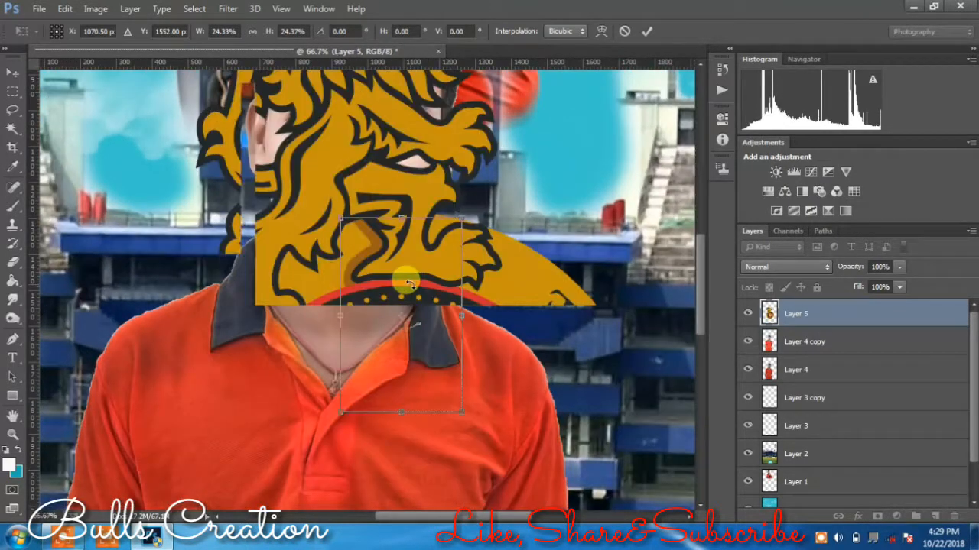
drag(472, 383, 363, 306)
drag(395, 162, 366, 231)
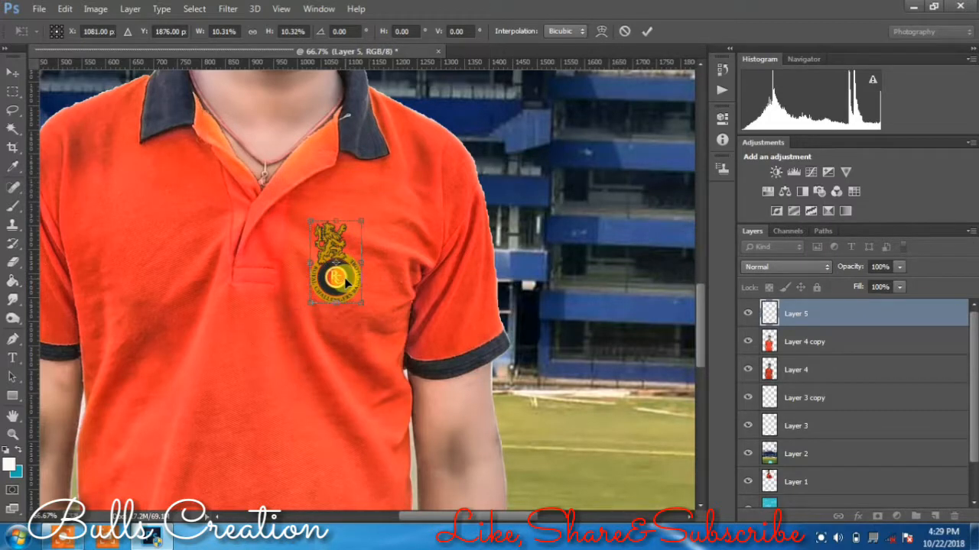
drag(345, 282, 153, 314)
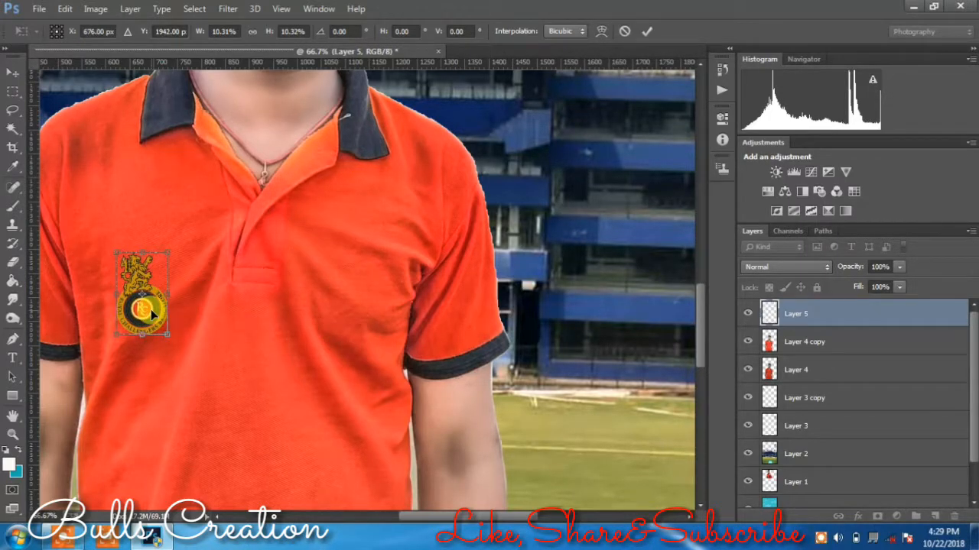
key(Return)
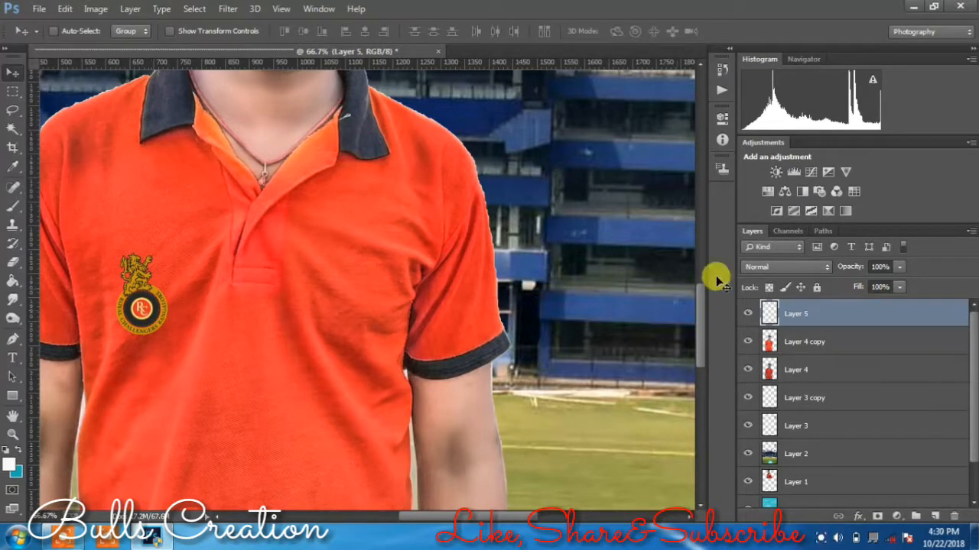
click(764, 267)
click(754, 179)
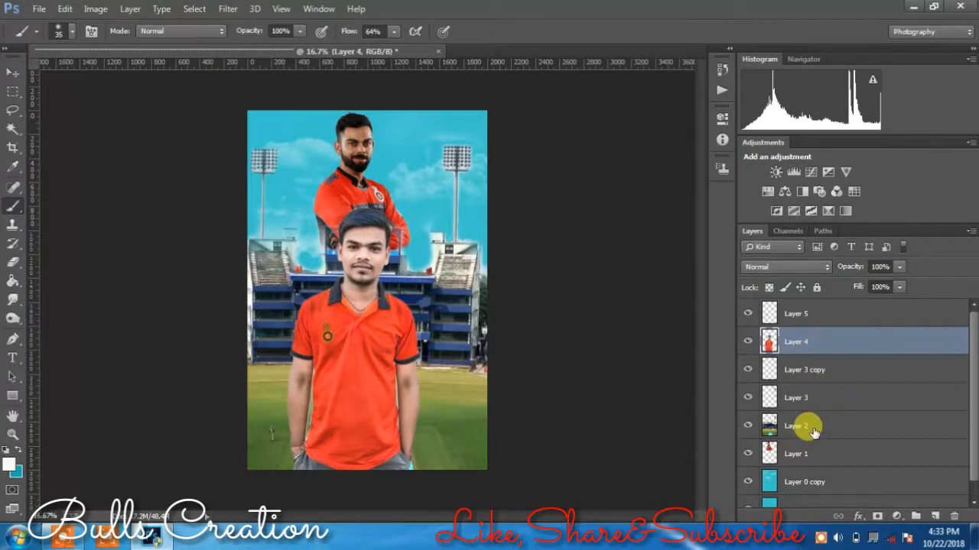
Step: Open the Camera Raw filter on the stadium in Layer 2 and set Contrast to +37 and Highlights to -23
click(815, 426)
click(228, 9)
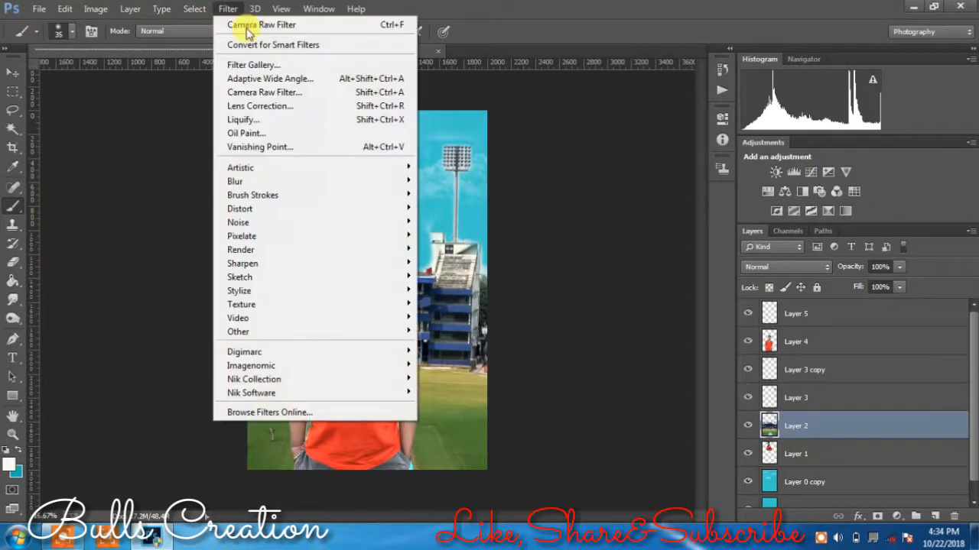
click(269, 92)
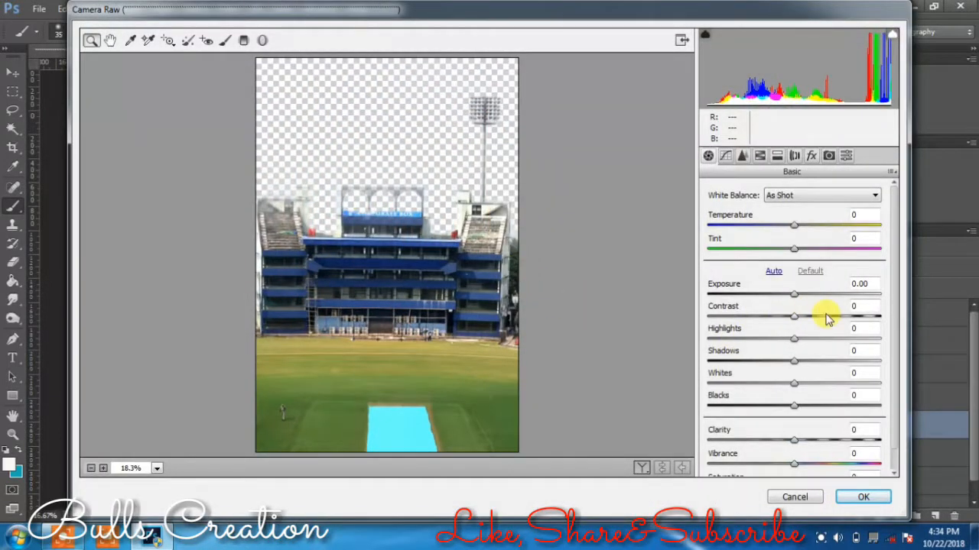
click(826, 315)
click(774, 339)
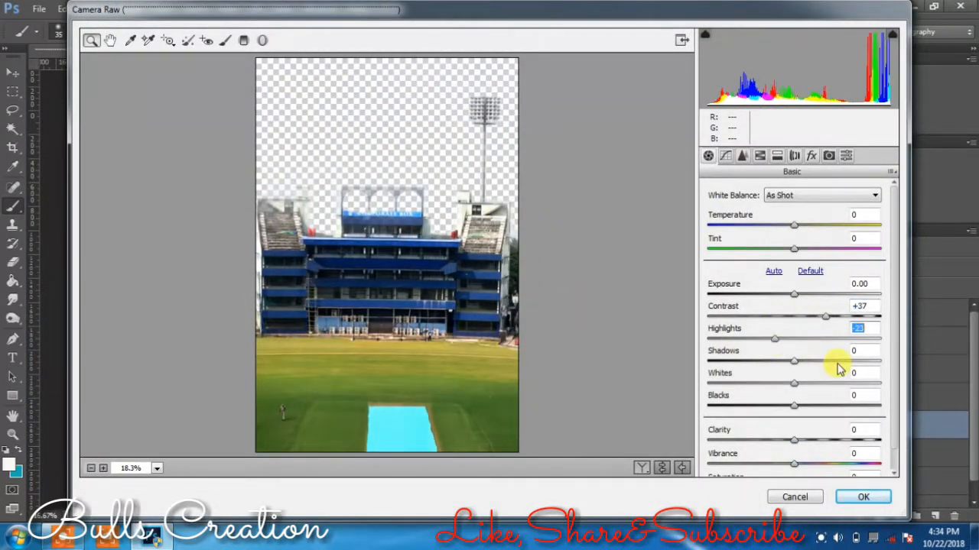
Step: Set Shadows to +33, Whites to +31 and Clarity to +48 for the stadium and apply the Camera Raw filter
click(837, 361)
click(826, 383)
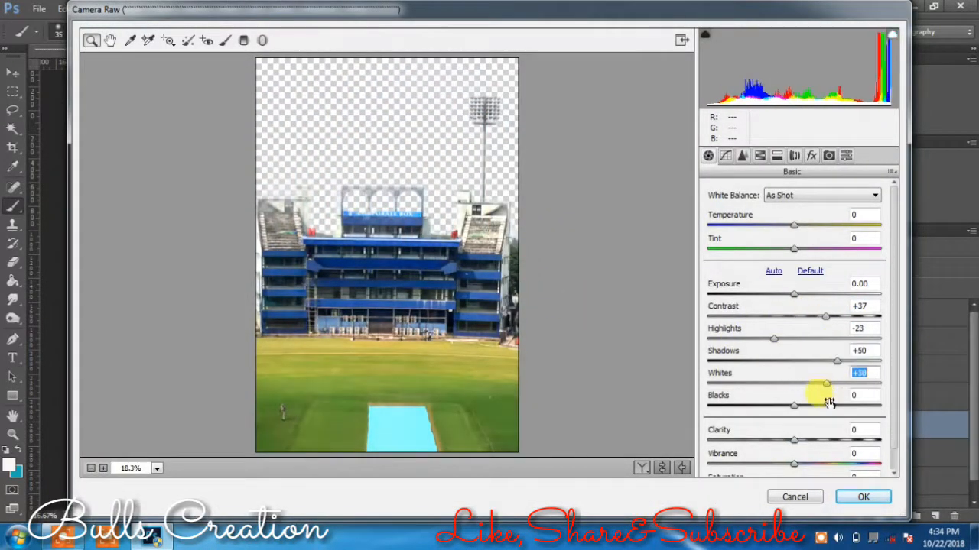
click(838, 441)
click(822, 360)
click(818, 383)
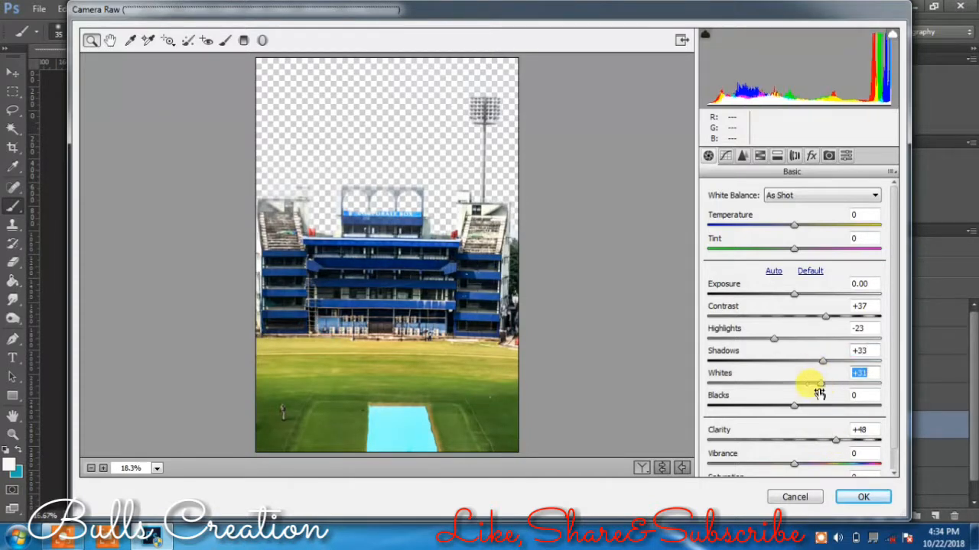
click(861, 498)
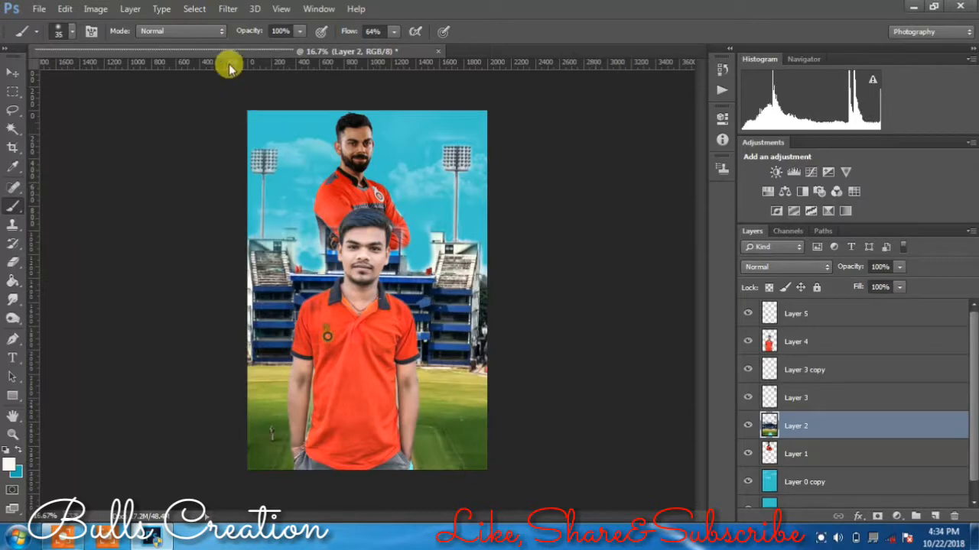
Step: Apply a Gaussian Blur with a radius of 10.0 pixels to the stadium in Layer 2
click(228, 8)
mouse_move(387, 183)
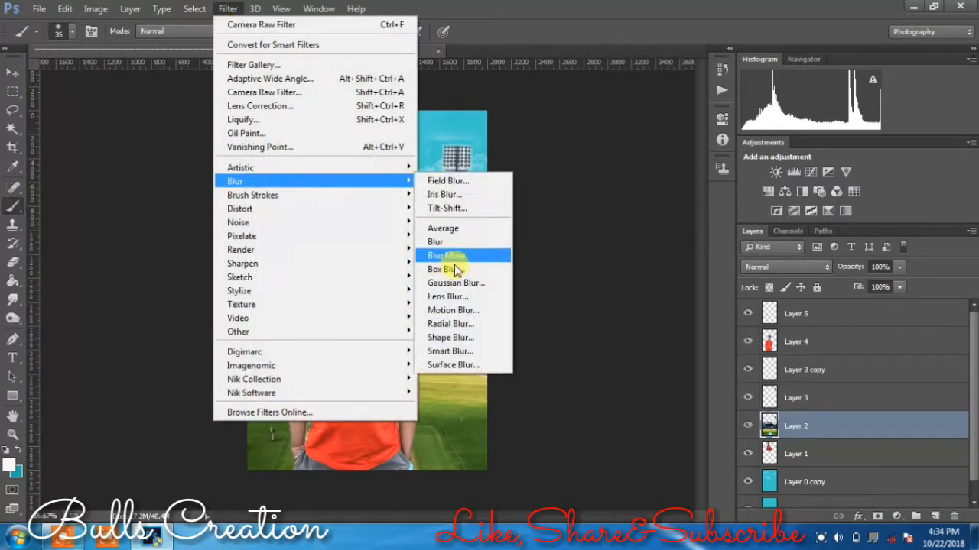
click(428, 256)
drag(465, 97, 669, 128)
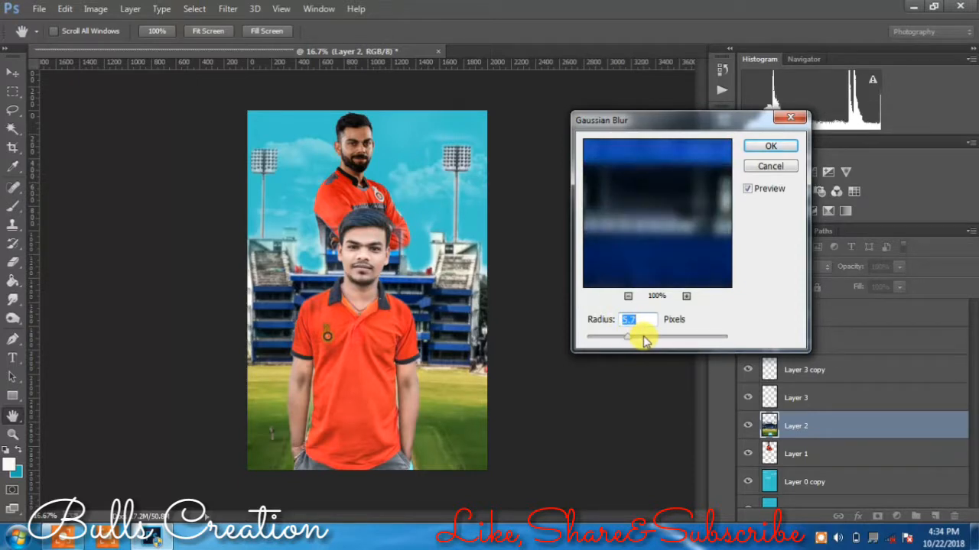
drag(643, 341, 668, 339)
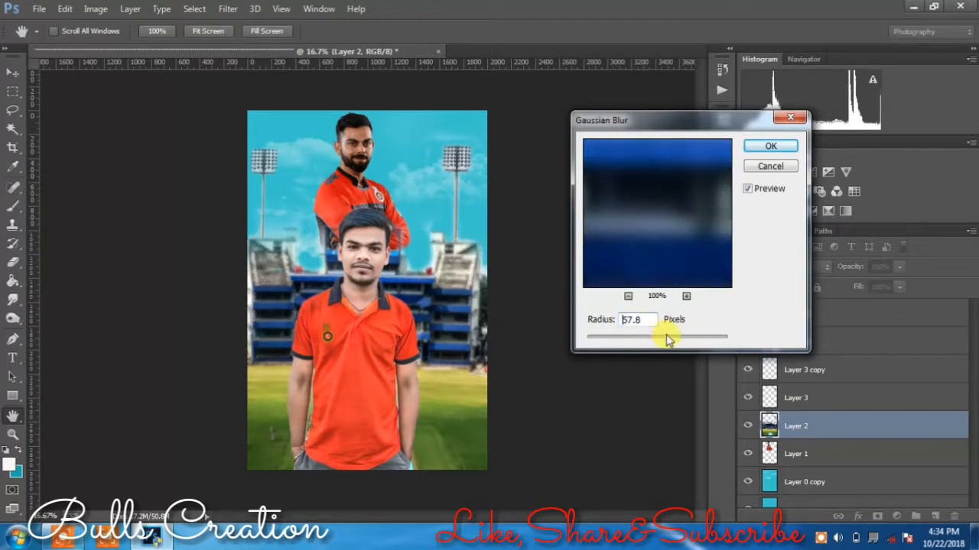
drag(644, 341, 632, 341)
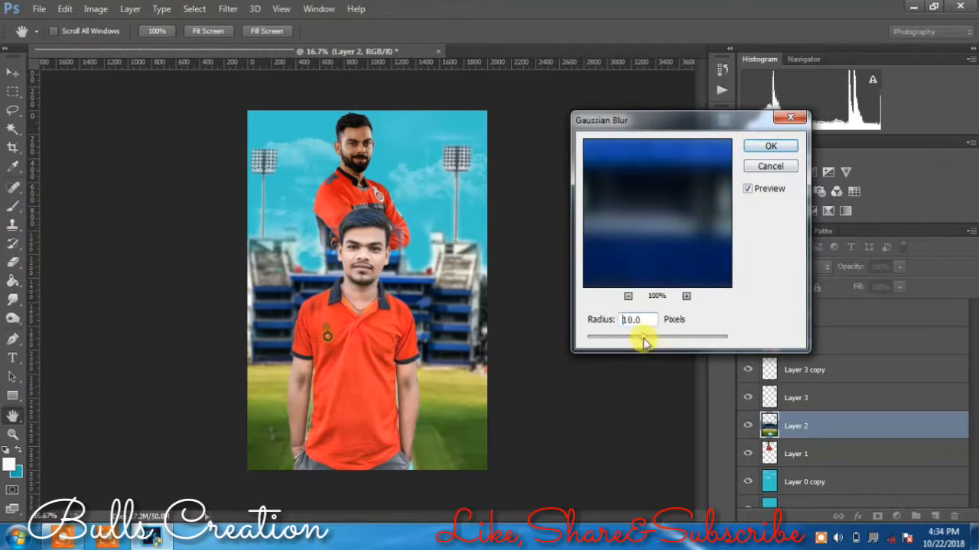
click(770, 146)
key(b)
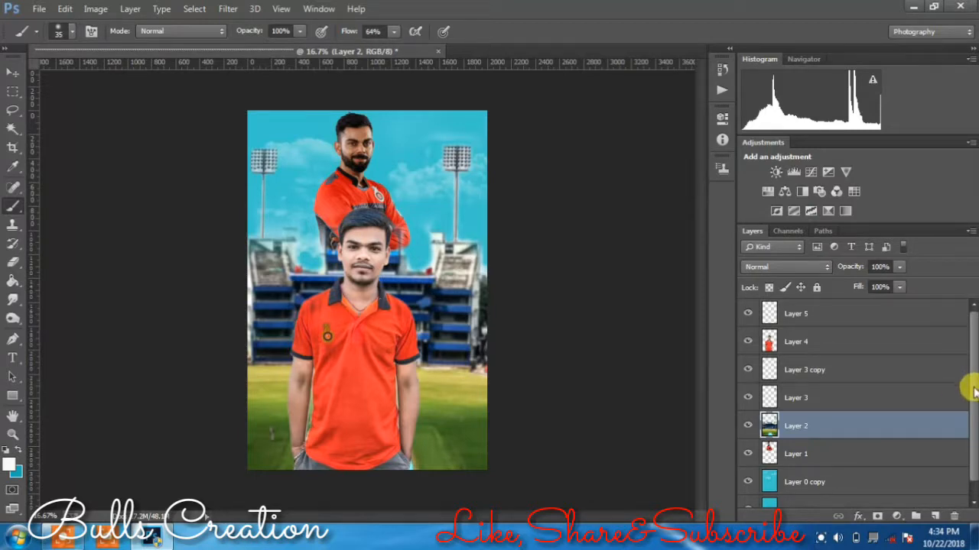
Step: Open the Camera Raw filter on Layer 1, set Shadows to +100, Whites to +37 and Blacks to +55, and raise Clarity
scroll(971, 390, down, 1)
click(869, 437)
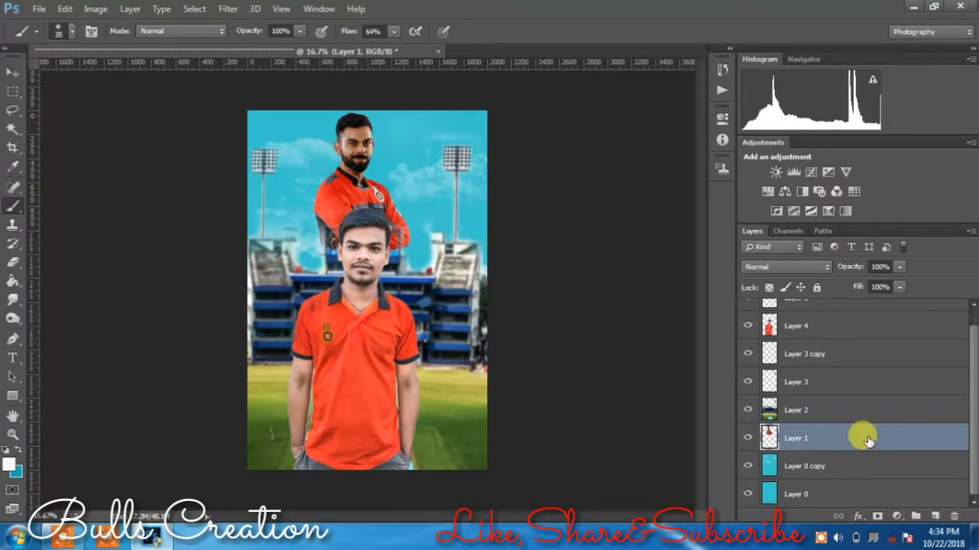
click(222, 8)
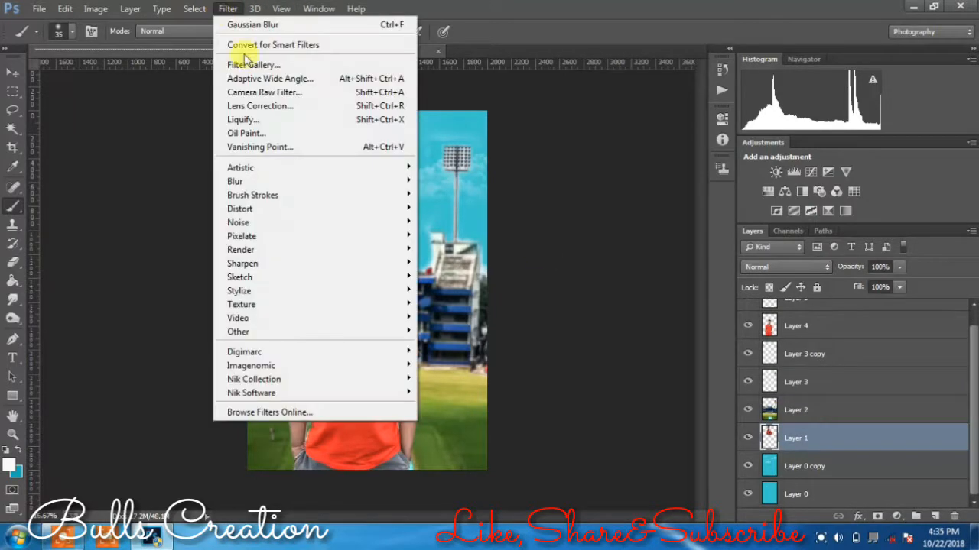
click(314, 93)
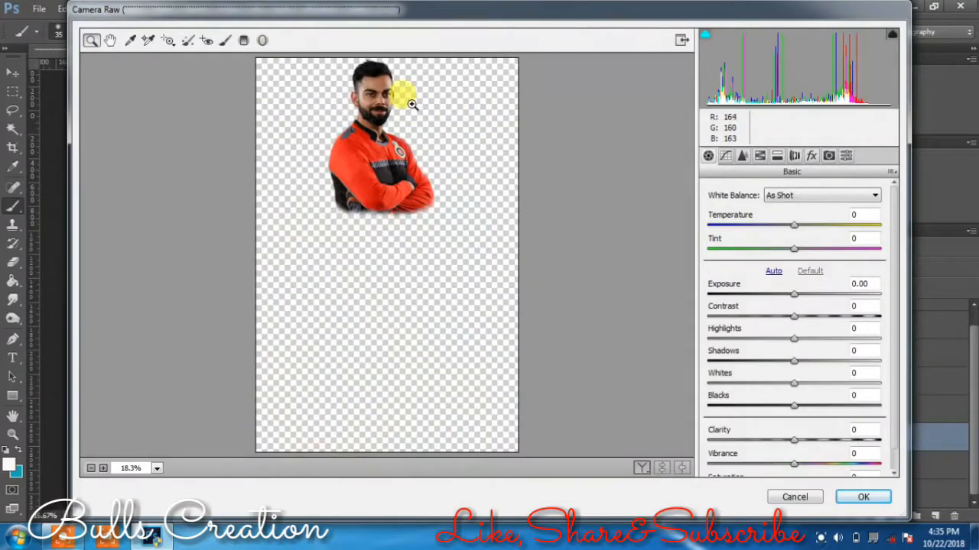
click(391, 83)
click(391, 83)
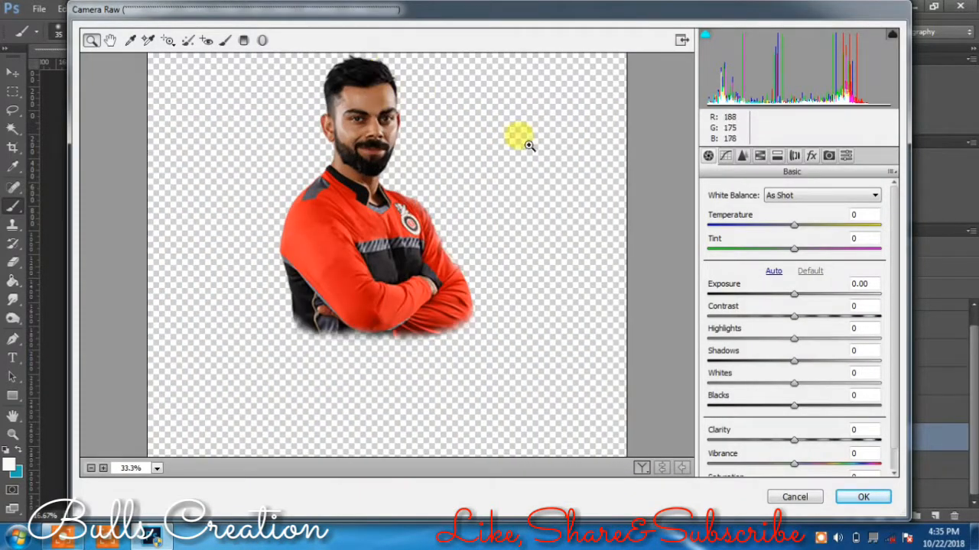
click(834, 362)
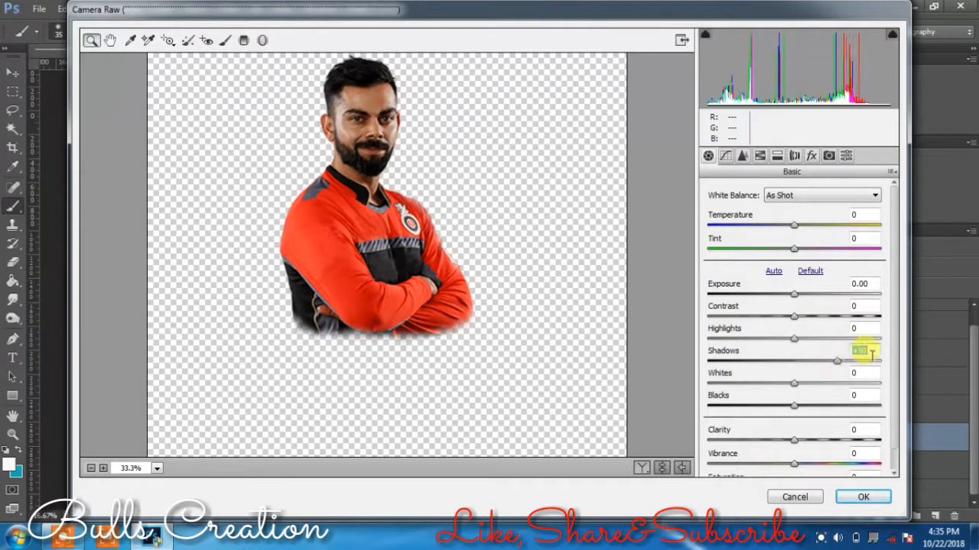
click(878, 383)
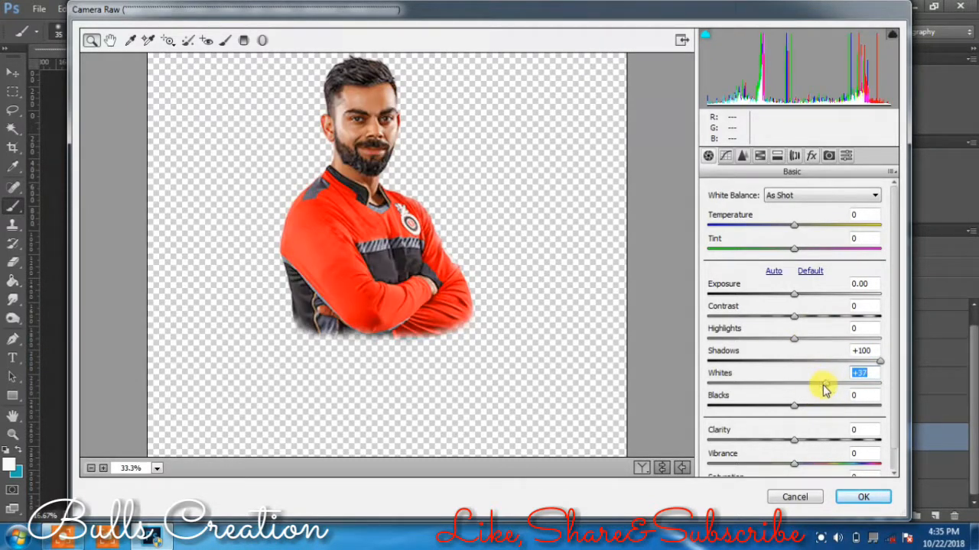
drag(825, 406, 841, 406)
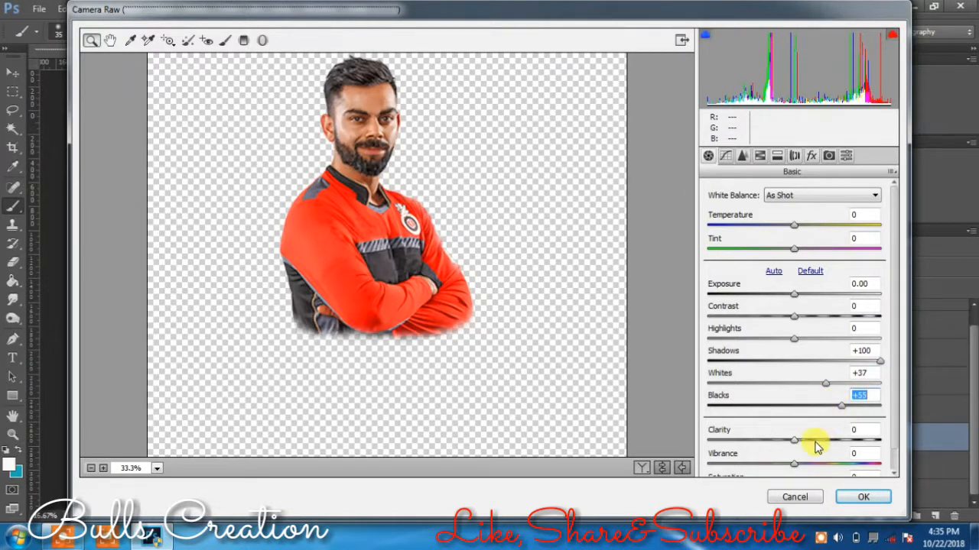
click(815, 441)
Step: Set the Oranges luminance to +69 and saturation to -25, raise the Blues saturation and apply the Camera Raw filter to Layer 1
click(761, 157)
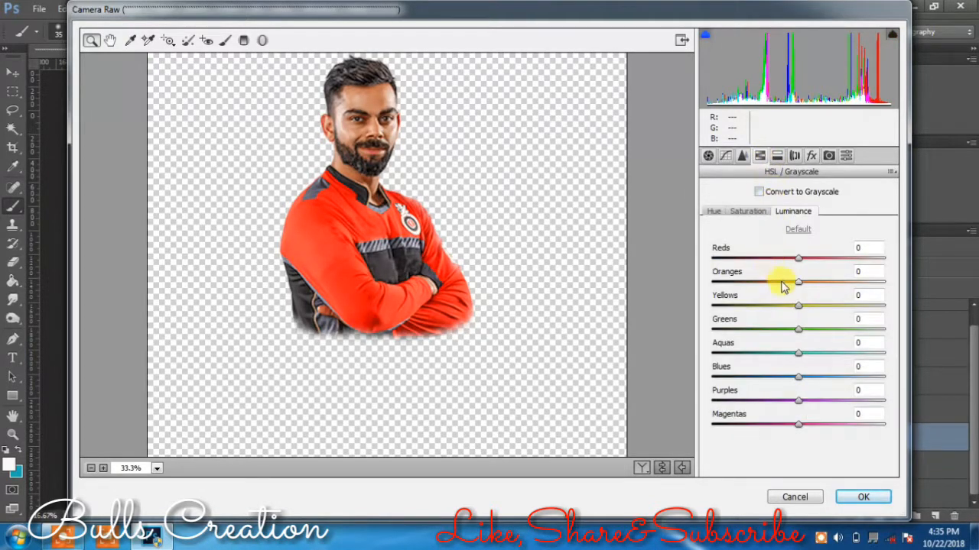
click(782, 282)
click(788, 283)
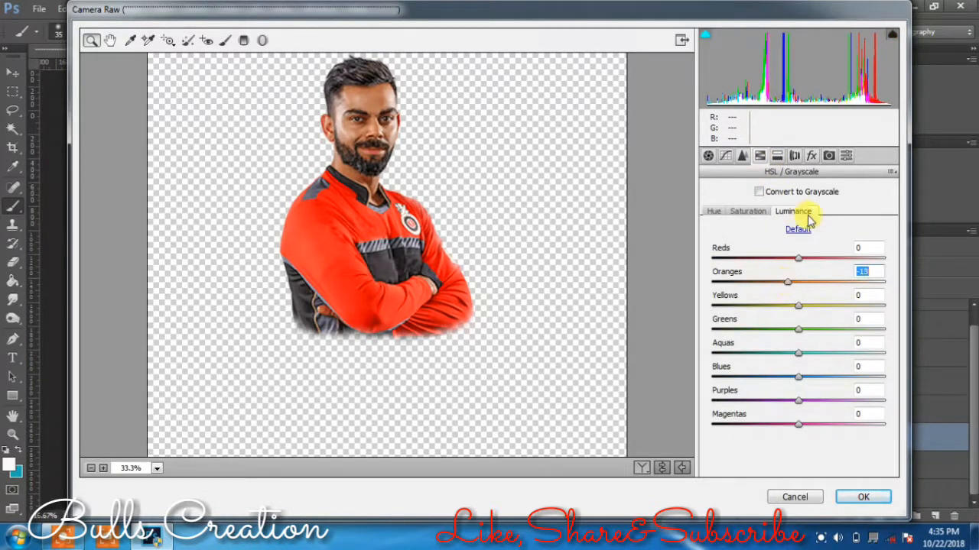
drag(802, 283, 856, 282)
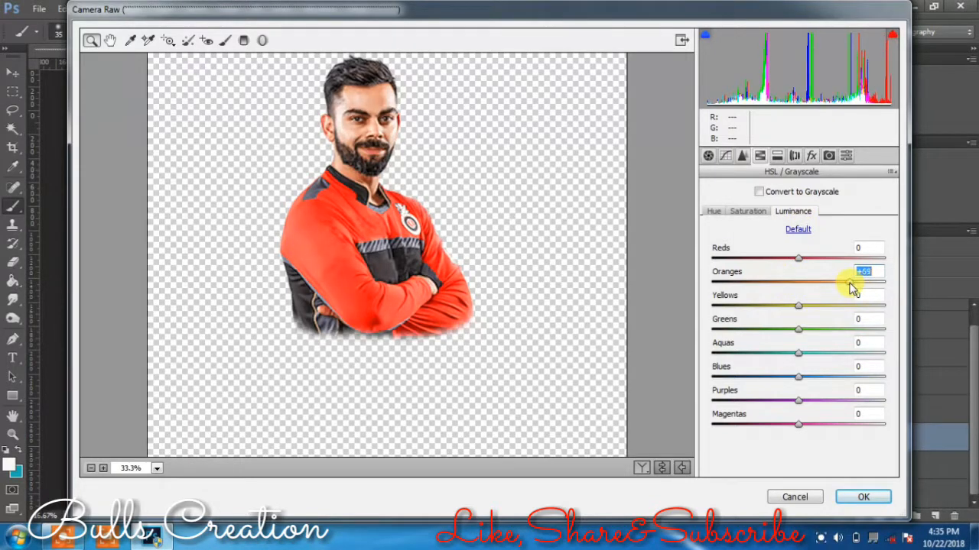
click(746, 212)
drag(787, 282, 776, 282)
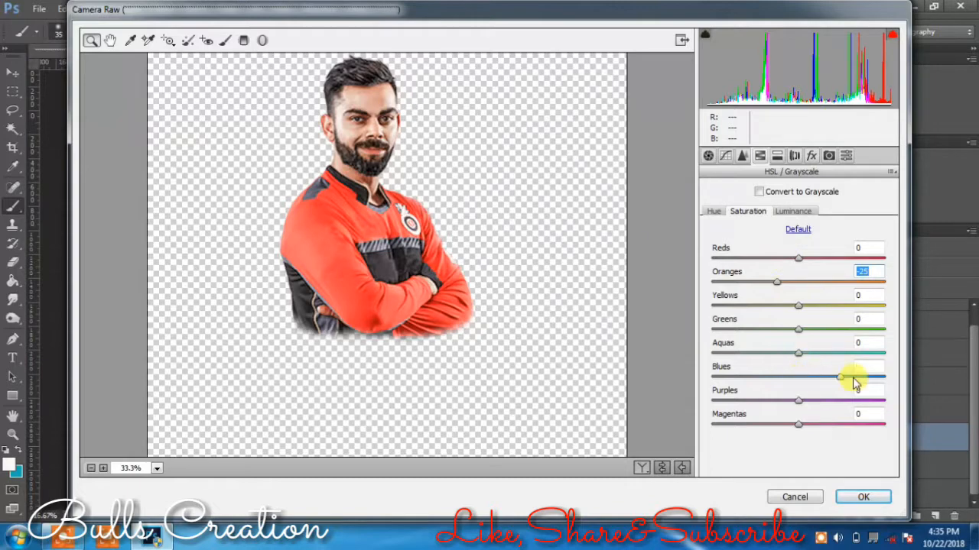
click(864, 497)
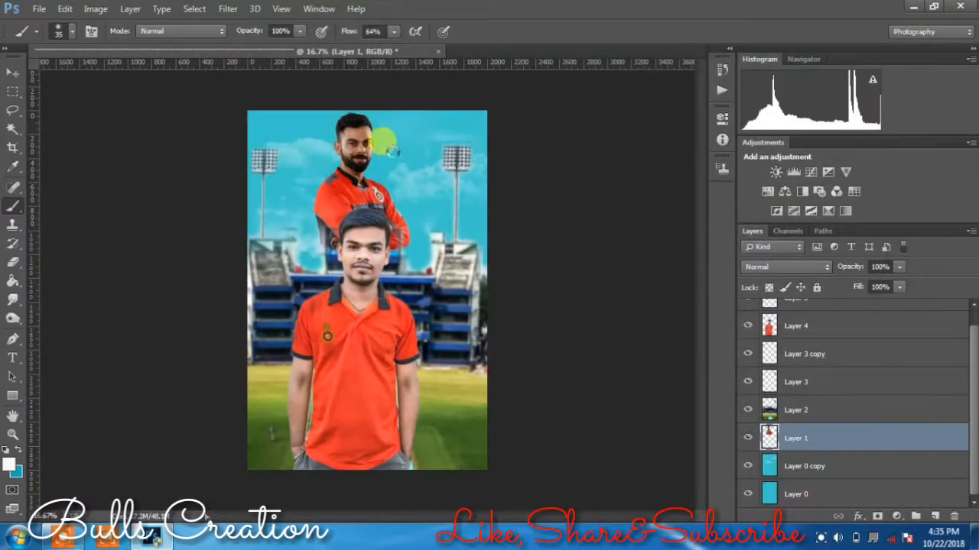
scroll(364, 140, up, 2)
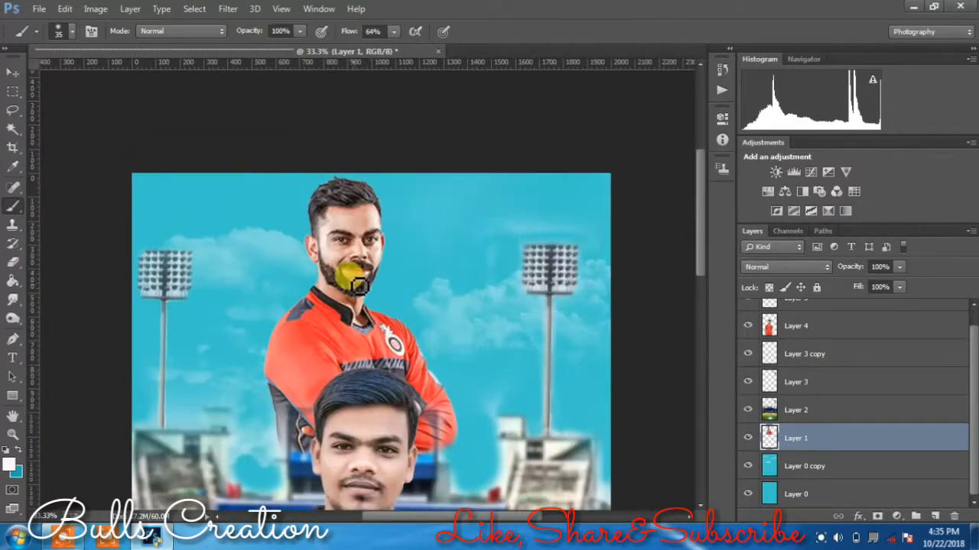
scroll(351, 280, up, 2)
scroll(351, 280, up, 1)
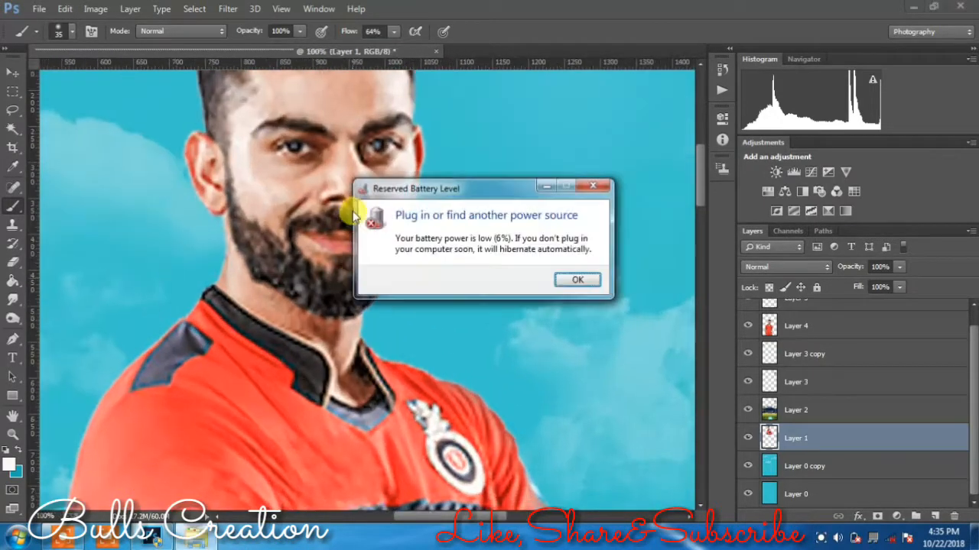
Step: Dismiss the battery warning and save the poster to the Desktop as the layered Photoshop file trutrurturturturt with maximum compatibility
click(596, 188)
click(39, 9)
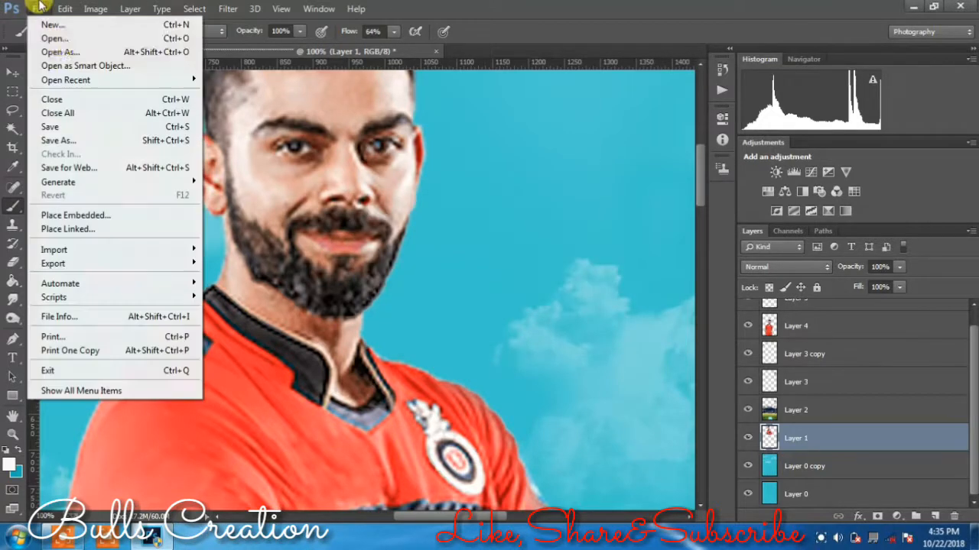
click(69, 142)
text(trutrurturturt)
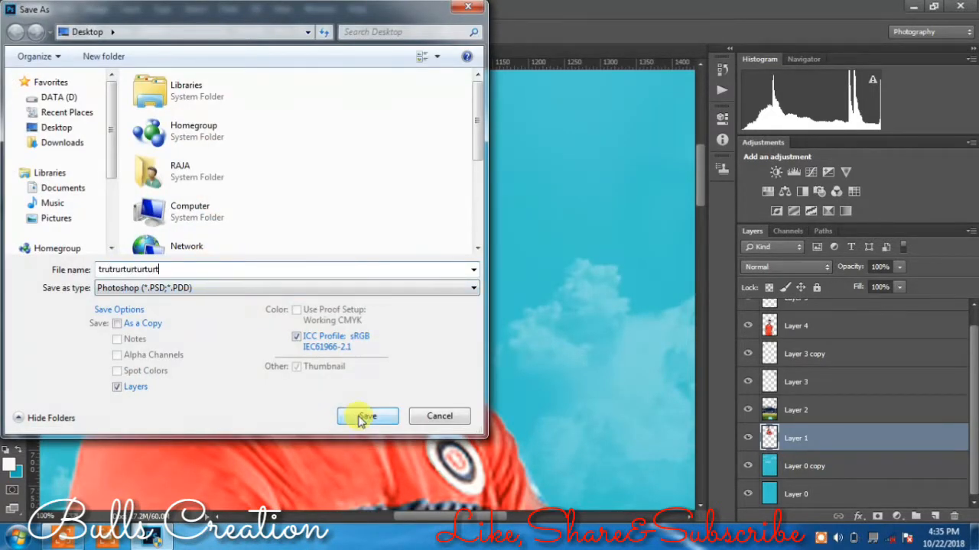
click(360, 419)
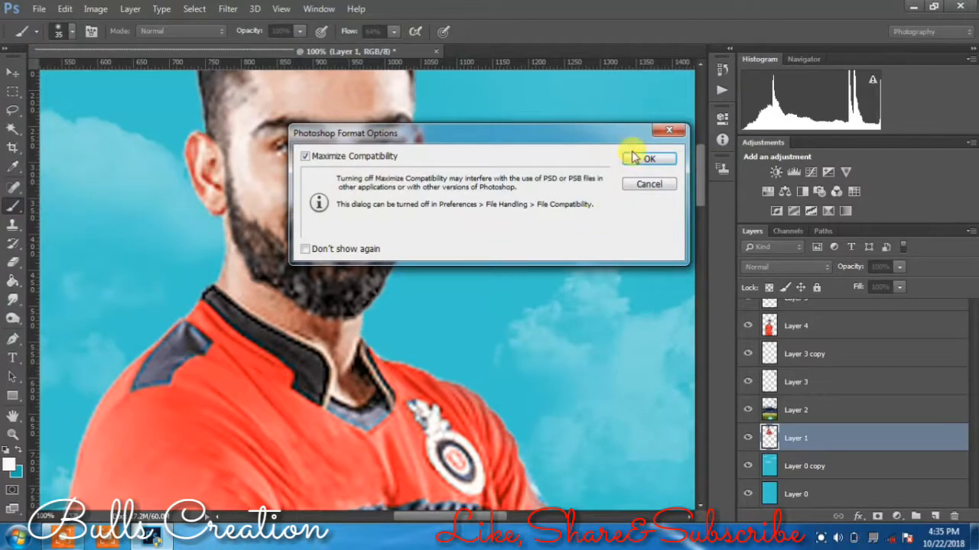
click(646, 159)
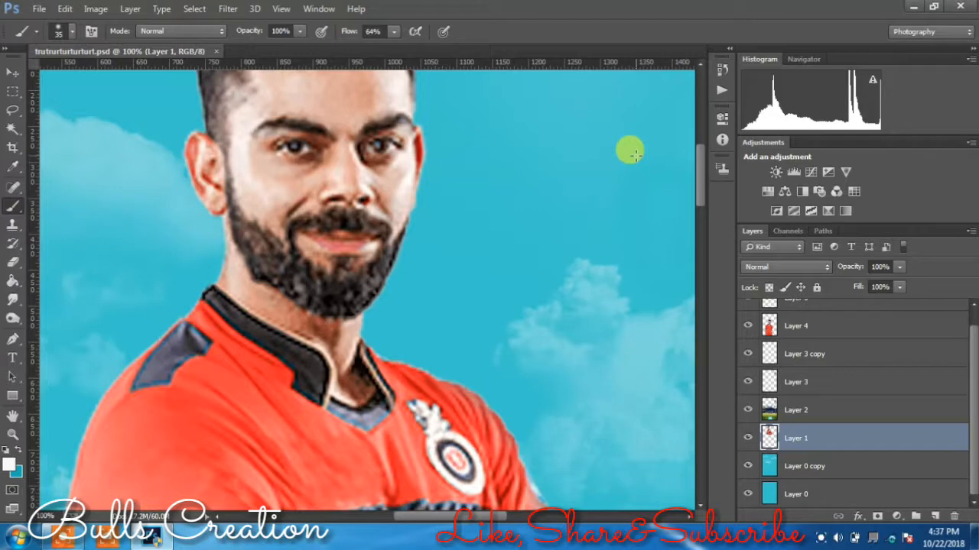
Step: Smooth Virat Kohli's face on Layer 1 with the Smudge tool at 19% strength
click(12, 299)
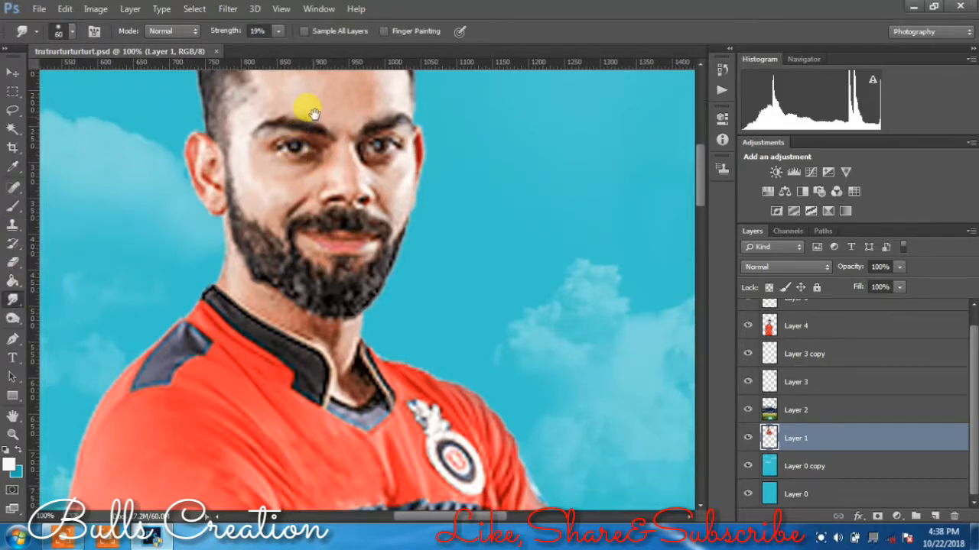
mouse_move(313, 113)
mouse_down()
mouse_move(306, 230)
mouse_move(319, 207)
mouse_move(341, 222)
mouse_move(298, 230)
mouse_move(230, 267)
mouse_move(263, 304)
mouse_move(302, 314)
mouse_move(295, 327)
mouse_up()
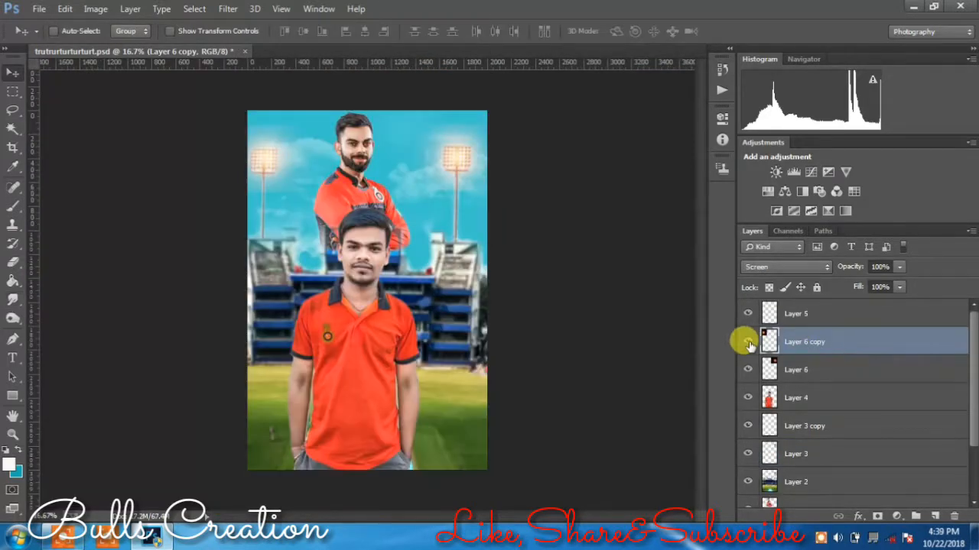
Step: Compare the poster with and without the floodlight glows in Layer 6 copy and Layer 6 and the contents of Layer 5
click(747, 342)
click(748, 342)
click(748, 370)
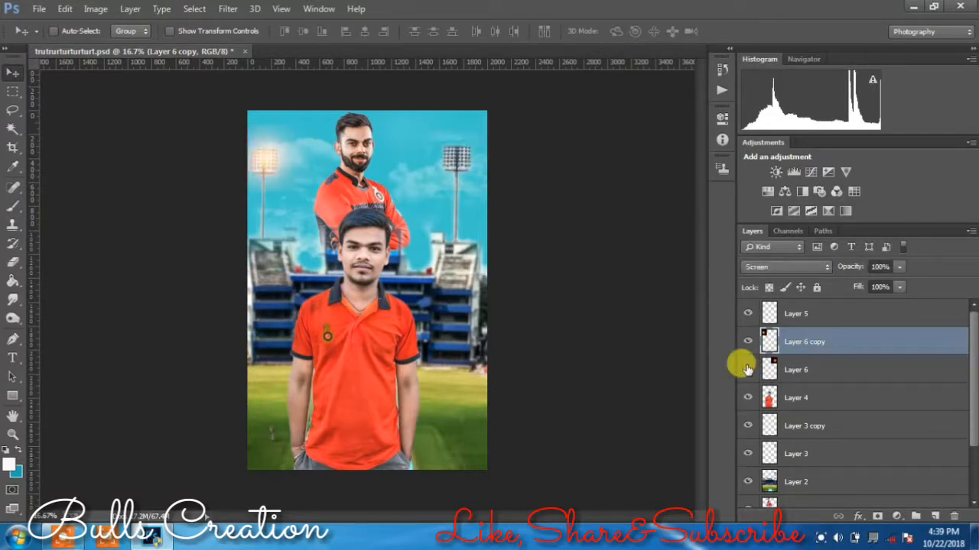
click(748, 370)
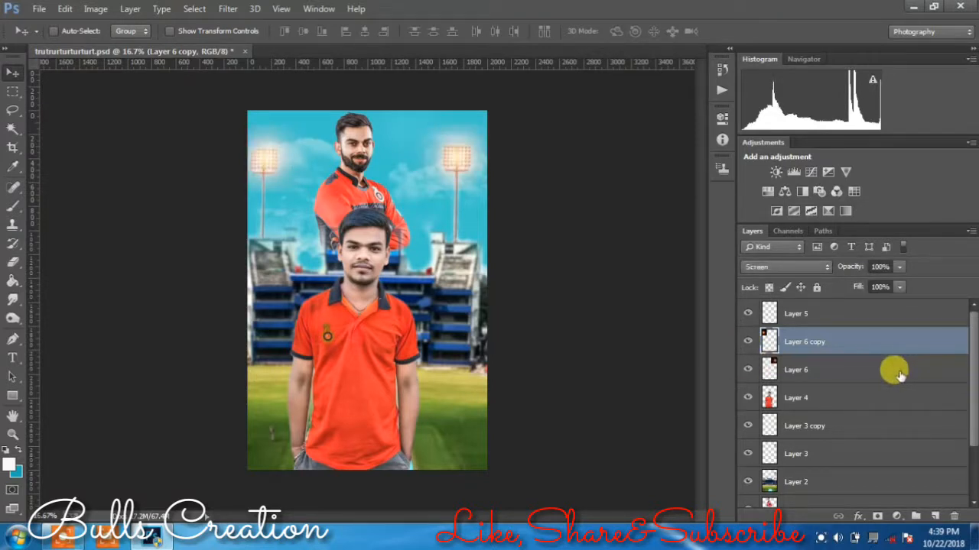
click(868, 314)
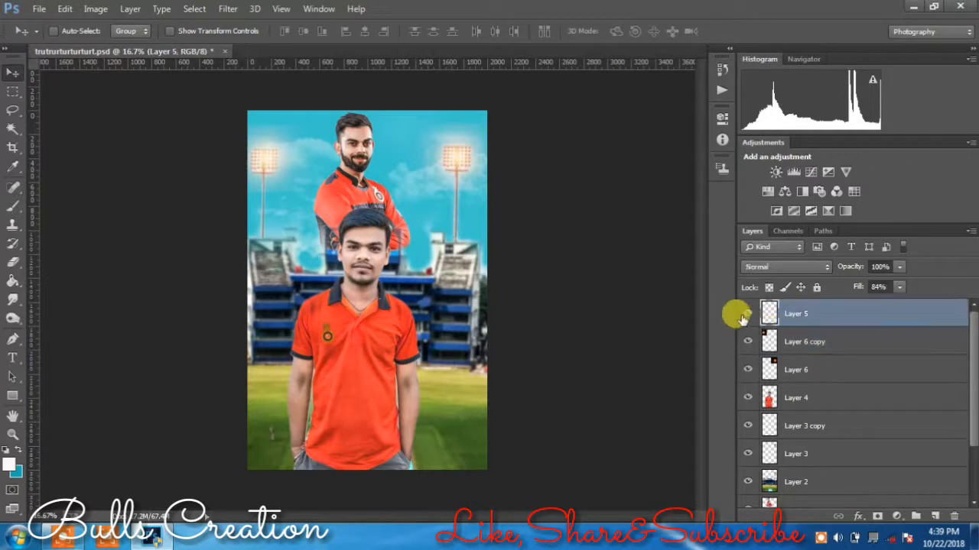
click(747, 314)
click(747, 314)
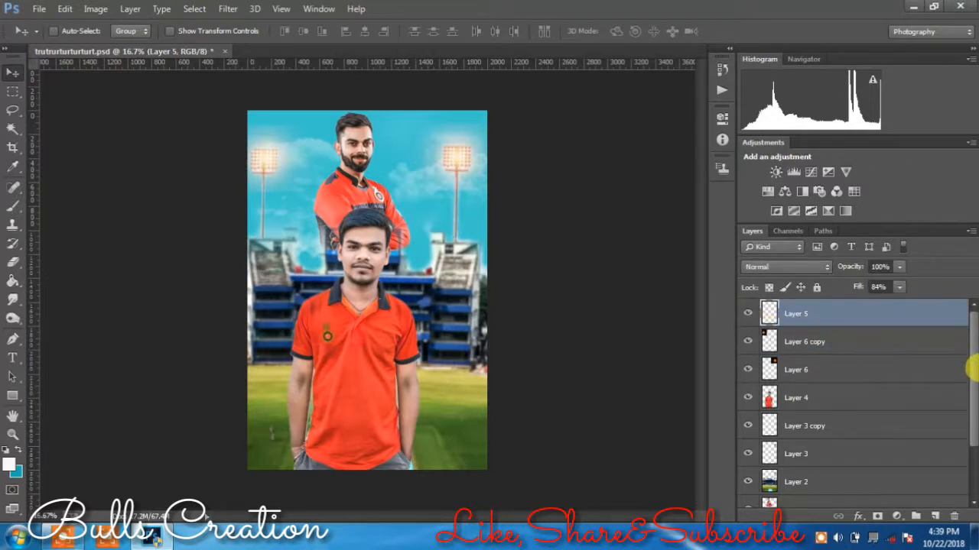
mouse_move(973, 370)
mouse_down()
mouse_move(969, 426)
mouse_move(970, 356)
mouse_up()
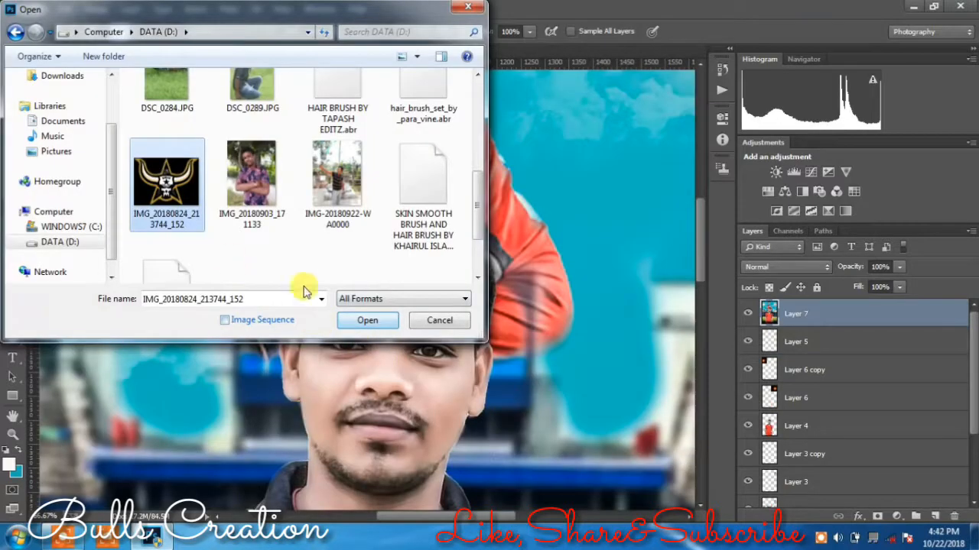
Step: Open the bull logo image IMG_20180824_213744_152 and erase its black background with the Magic Eraser at tolerance 32
click(369, 319)
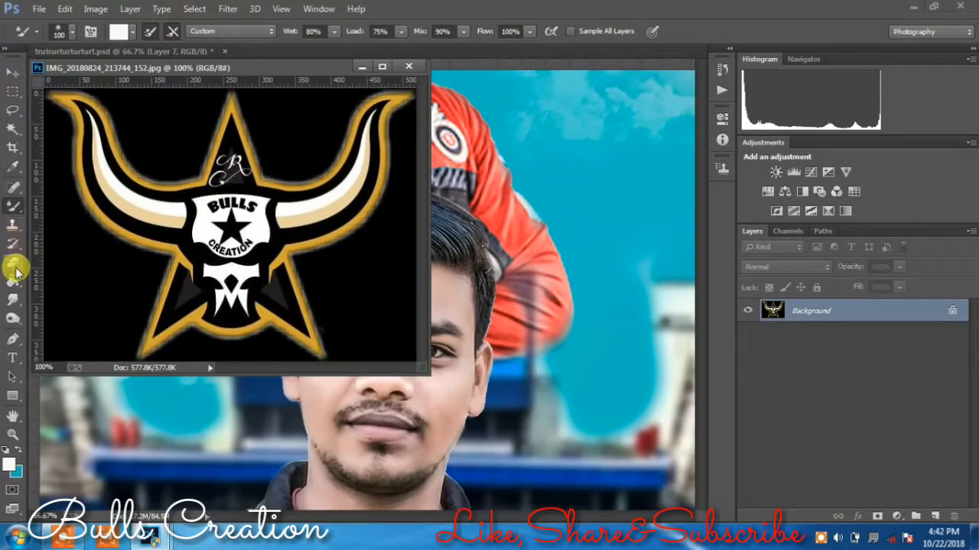
drag(13, 262, 73, 287)
click(75, 287)
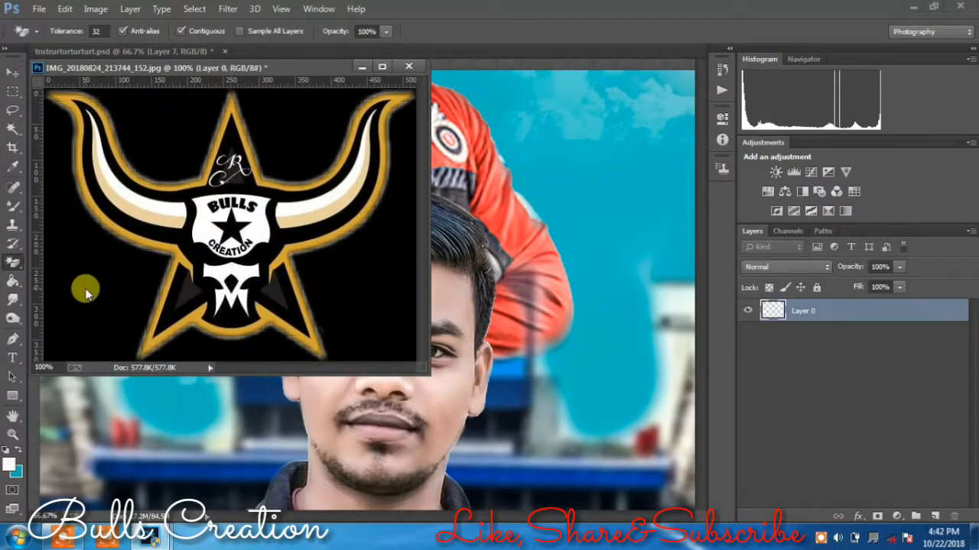
Step: Copy the cut-out bull logo into the poster and close the logo image without saving it
click(13, 72)
drag(217, 196, 451, 107)
click(409, 66)
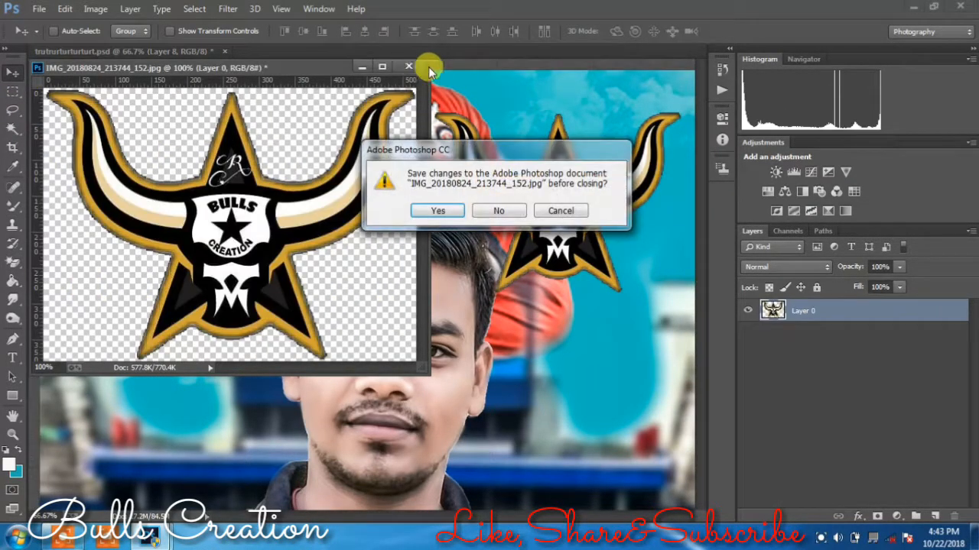
click(499, 210)
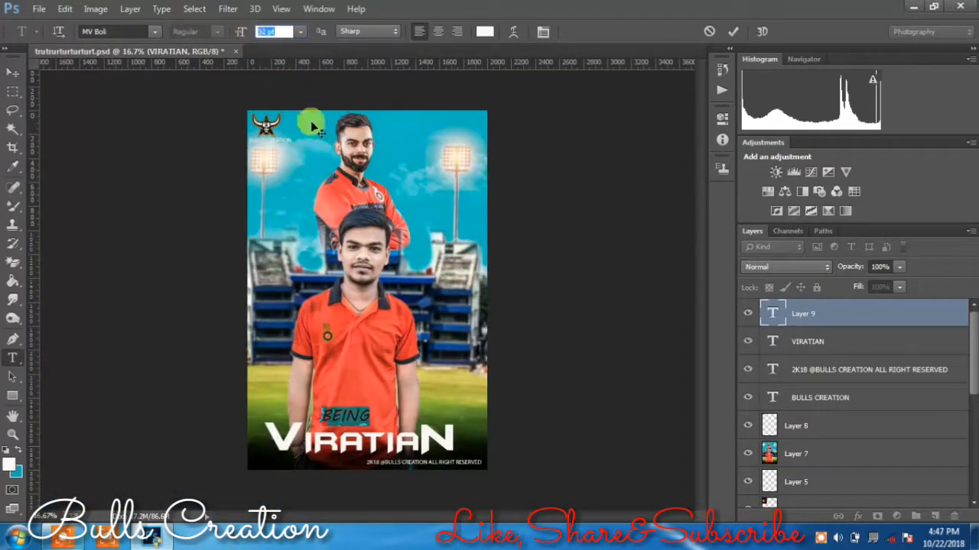
Step: Commit the 32 pt MV Boli text BEING and nudge it right and down to sit centred just above VIRATIAN
click(731, 29)
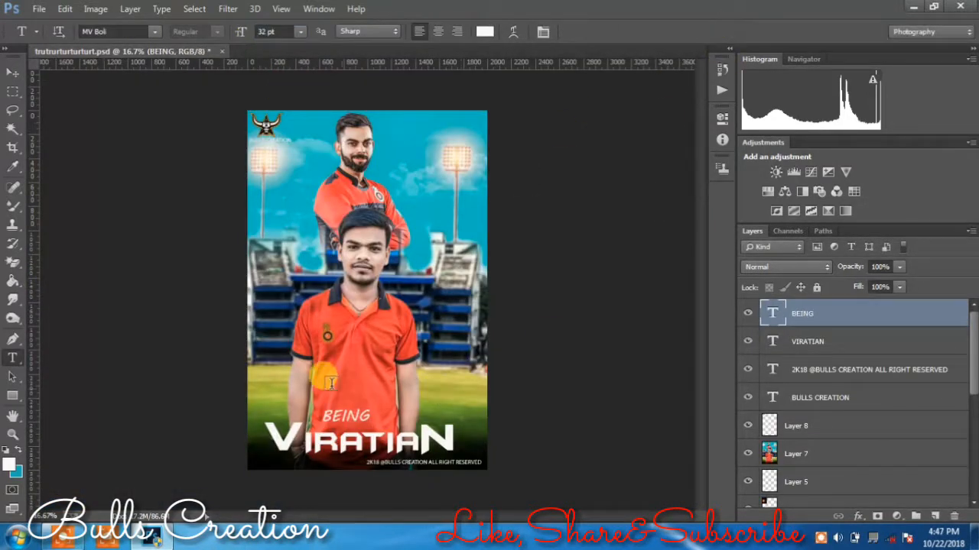
click(12, 72)
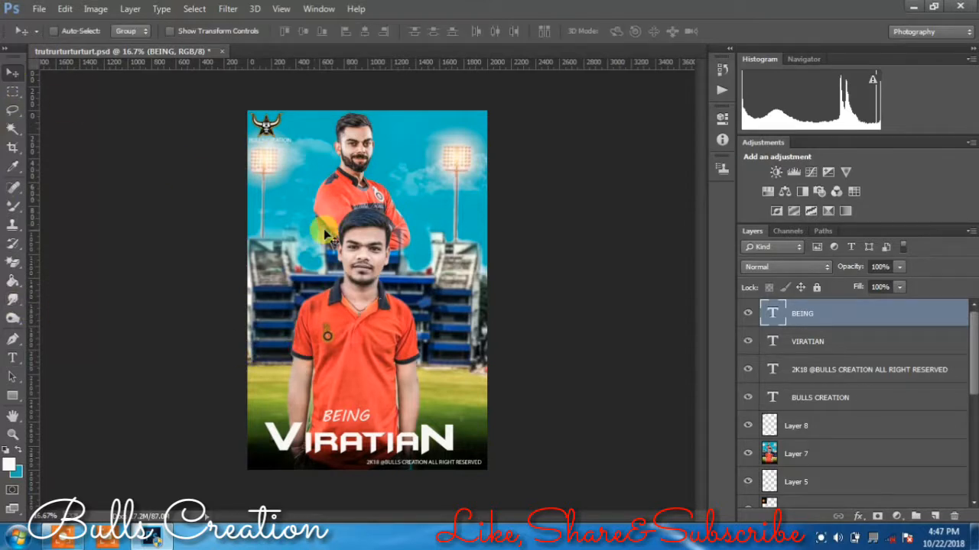
drag(327, 236, 329, 237)
key(shift+Right)
key(shift+Right)
key(shift+Right)
key(shift+Right)
key(shift+Up)
key(shift+Down)
key(shift+Down)
key(shift+Down)
key(shift+Down)
key(shift+Down)
key(shift+Down)
key(shift+Down)
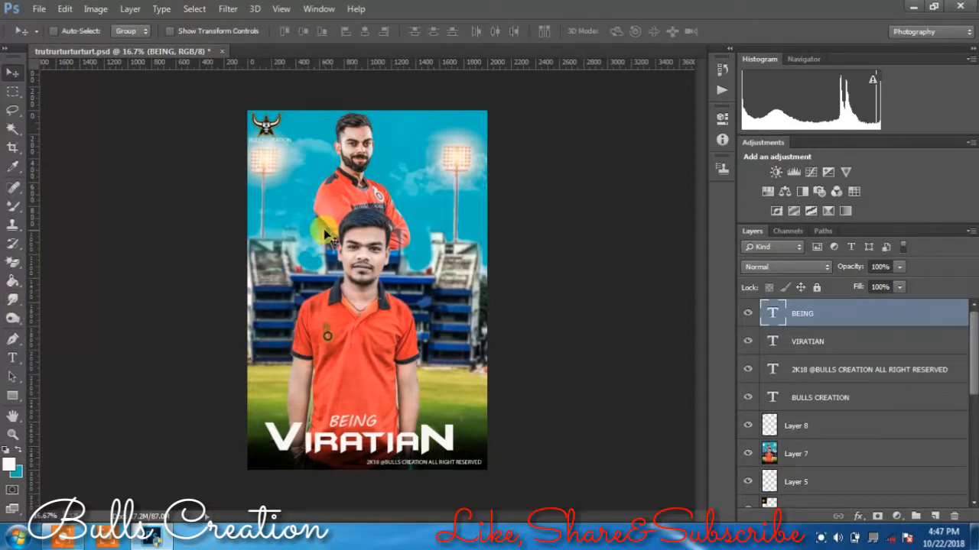
key(shift+Up)
key(shift+Right)
key(shift+Right)
key(shift+Left)
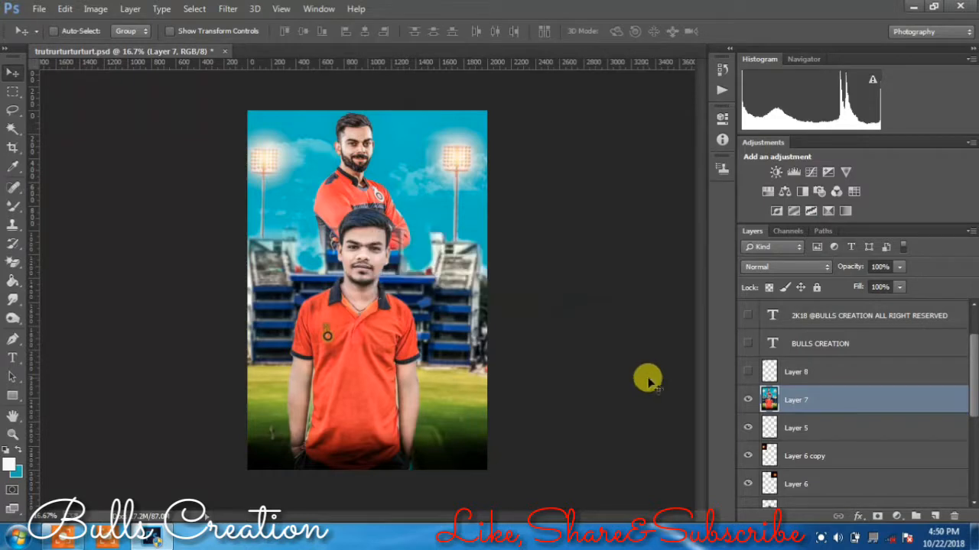
Step: Inspect the man's face and Virat Kohli up close, comparing the image with and without the merged Layer 7
scroll(451, 245, up, 4)
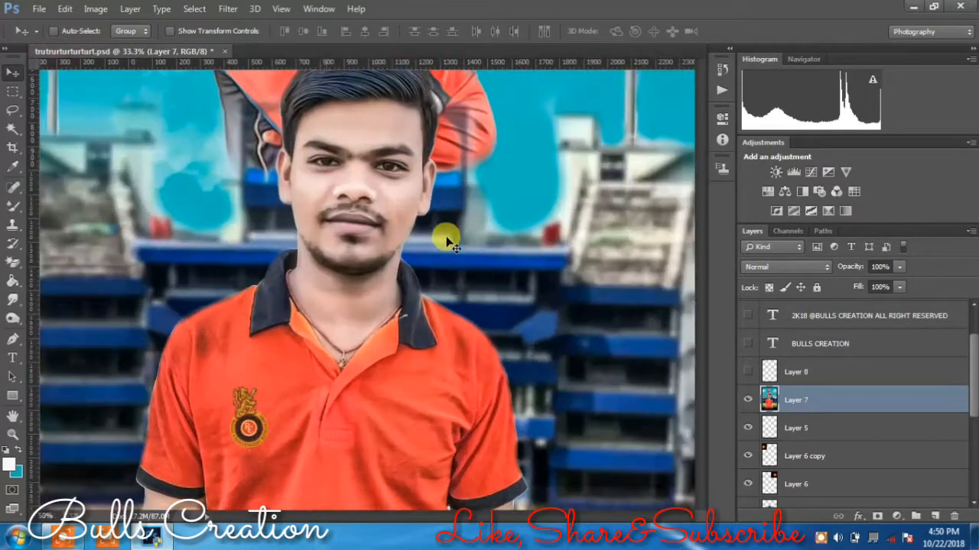
scroll(455, 229, up, 3)
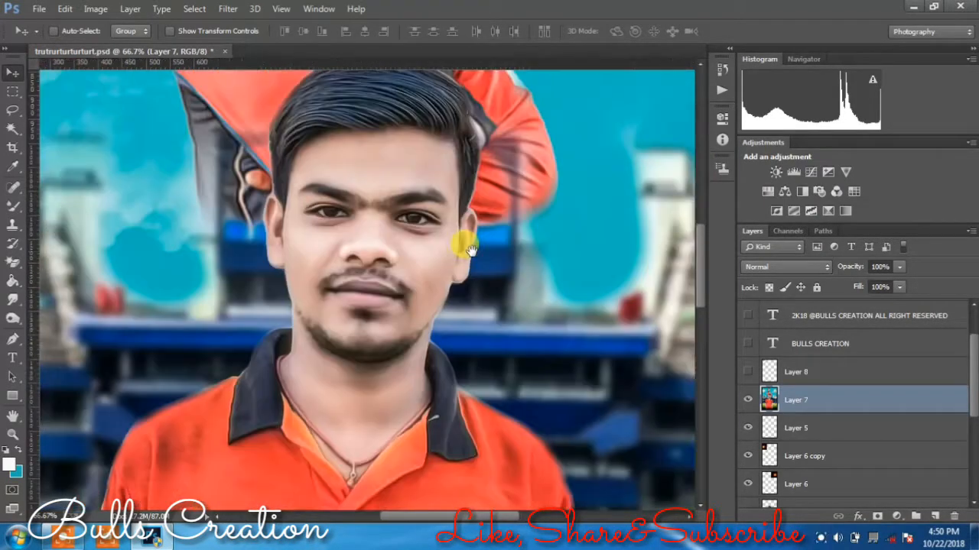
click(747, 400)
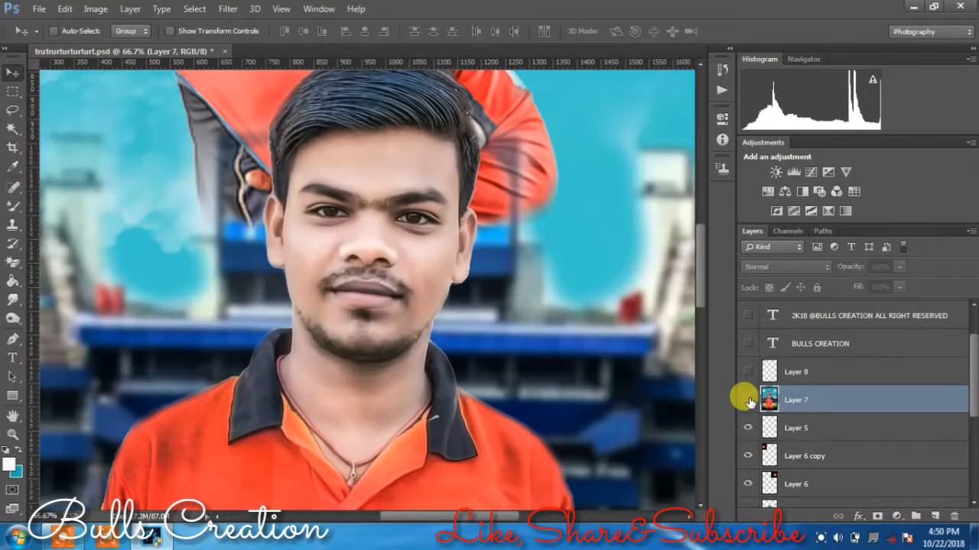
click(748, 399)
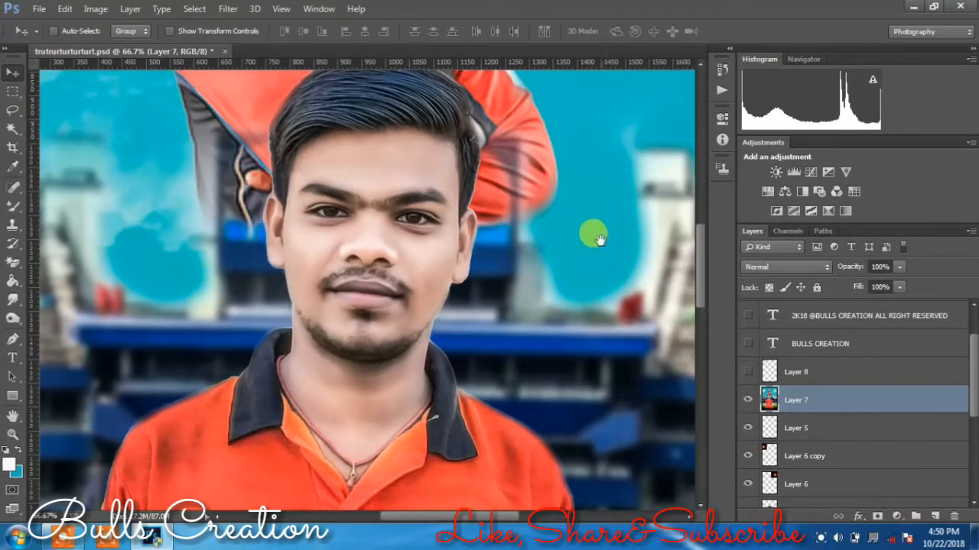
scroll(603, 376, up, 5)
drag(591, 369, 488, 263)
scroll(493, 277, down, 3)
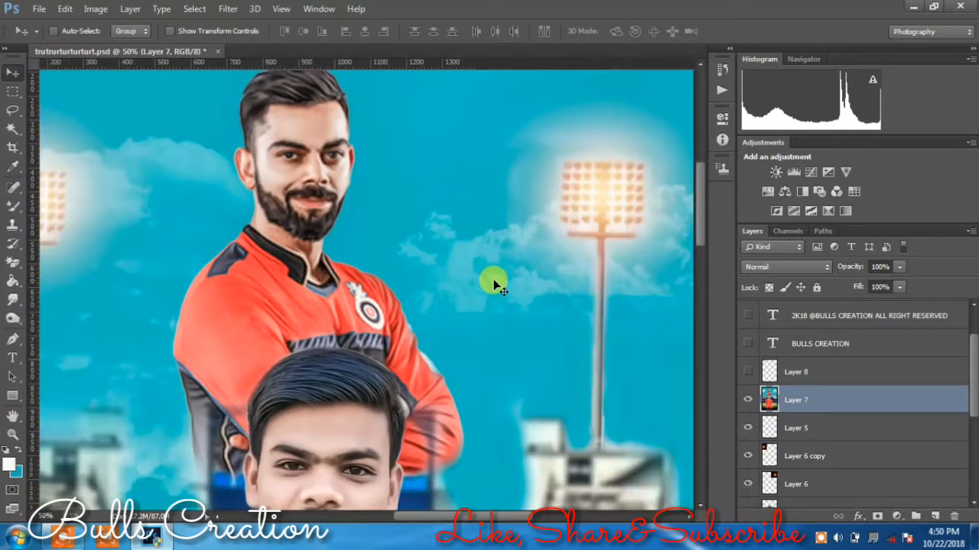
Step: Show the bull logo in Layer 8 and the BULLS CREATION, 2K18 copyright, VIRATIAN and BEING text layers again
click(748, 371)
click(747, 345)
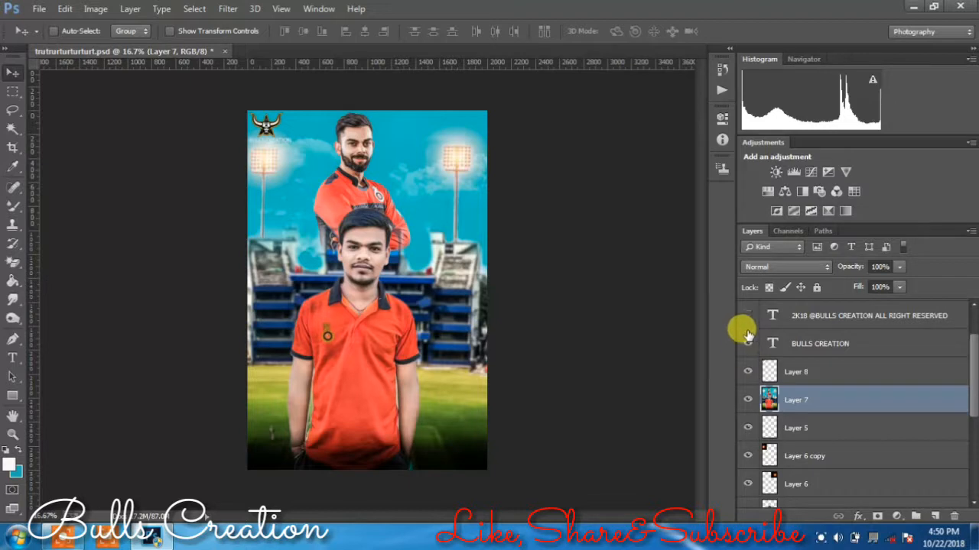
click(747, 317)
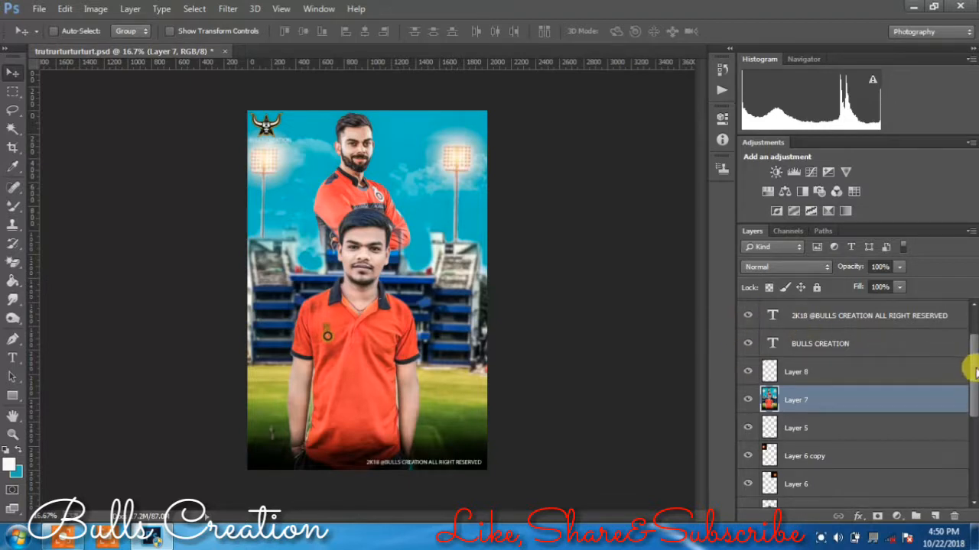
scroll(961, 361, up, 2)
click(747, 341)
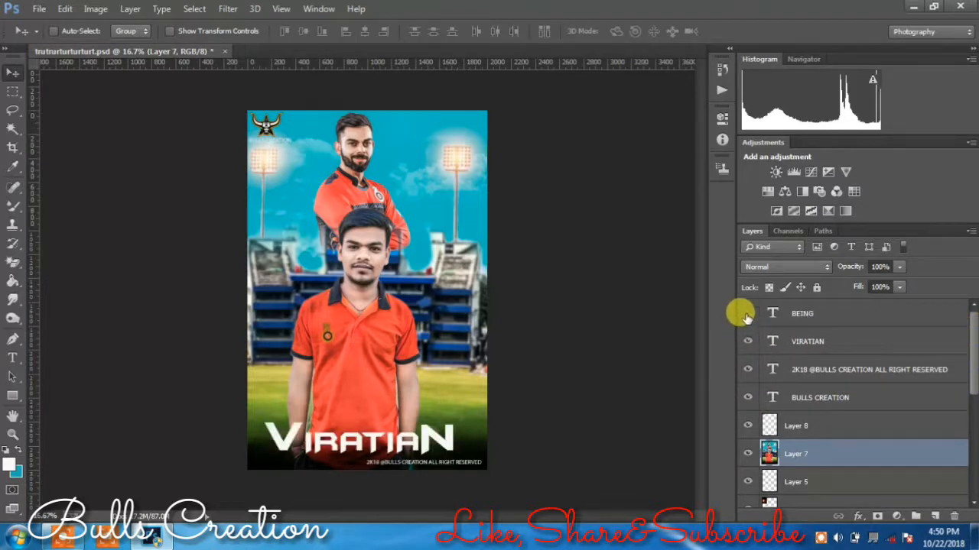
click(748, 313)
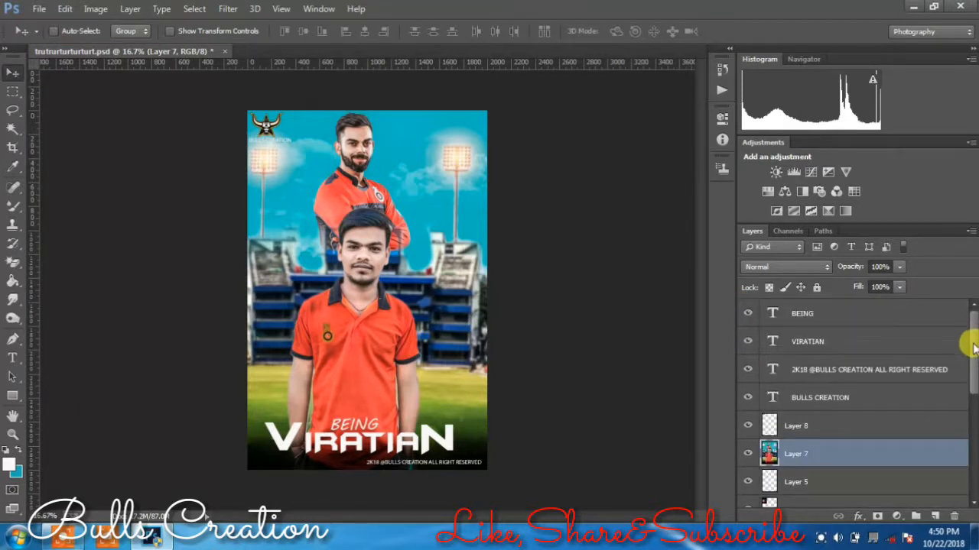
Step: Stamp all visible layers into a new merged layer above the BEING text layer
key(ctrl+j)
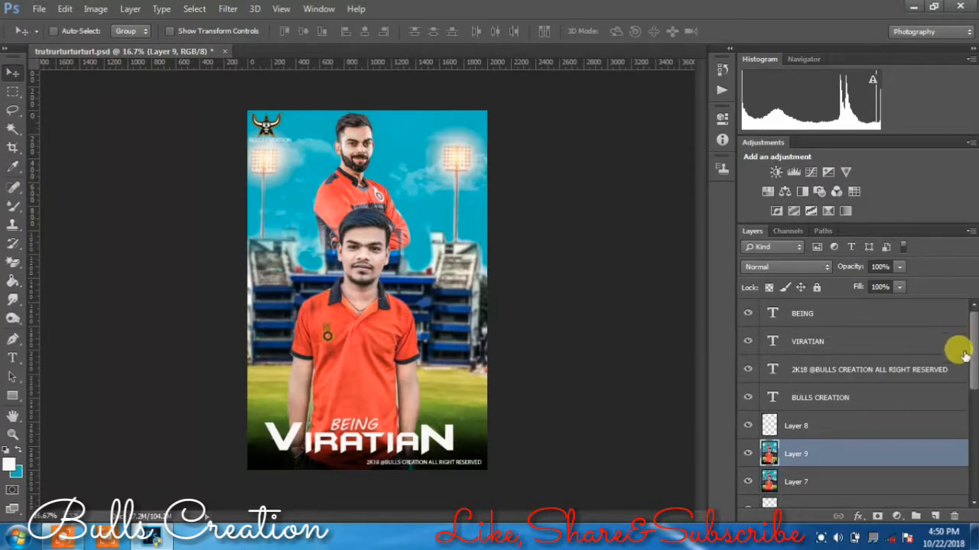
key(Delete)
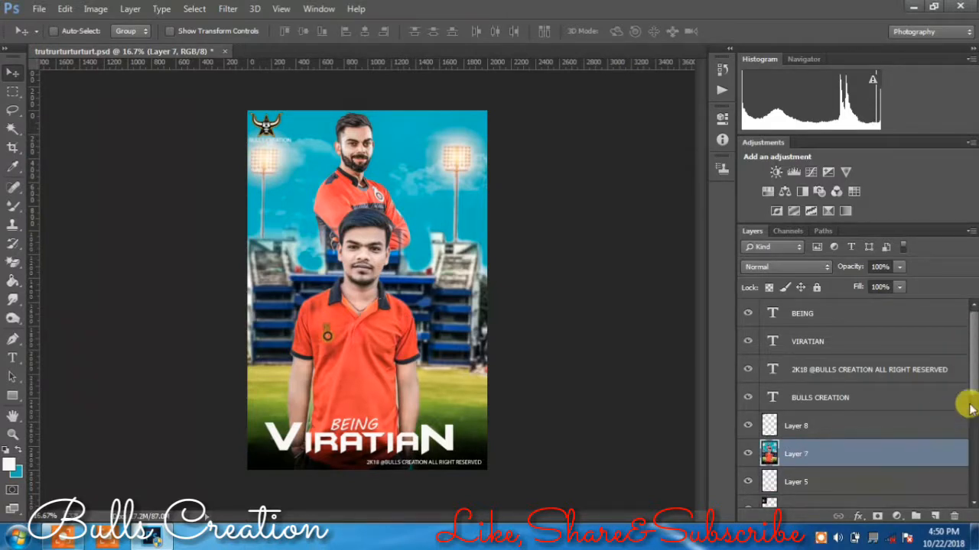
click(914, 318)
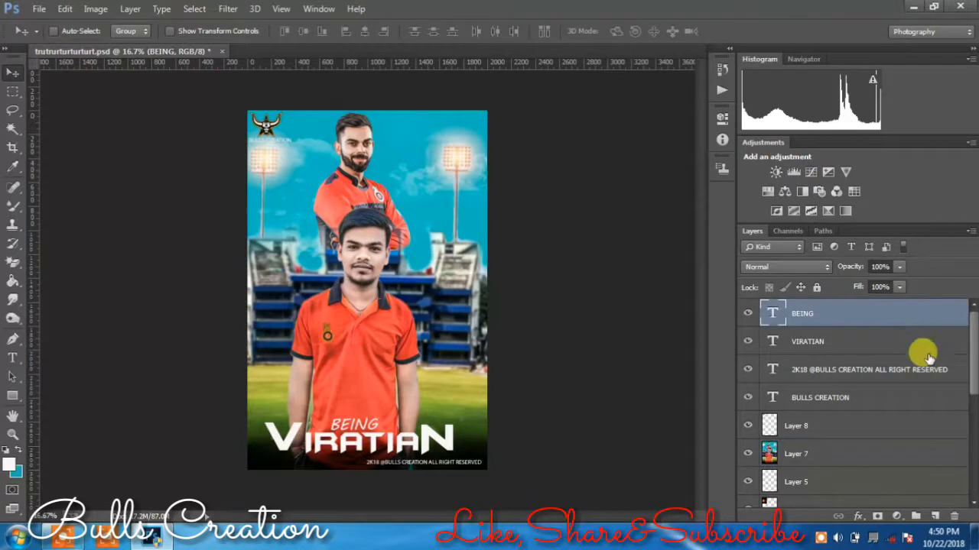
key(ctrl+alt+shift+e)
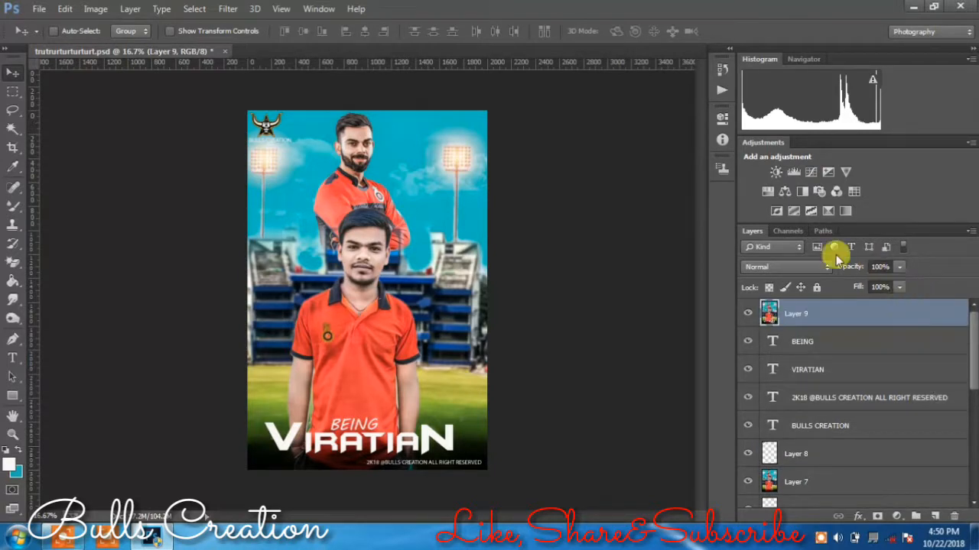
Step: Add a Stroke layer style to the merged Layer 9 with its position set to Inside
right_click(802, 312)
click(591, 83)
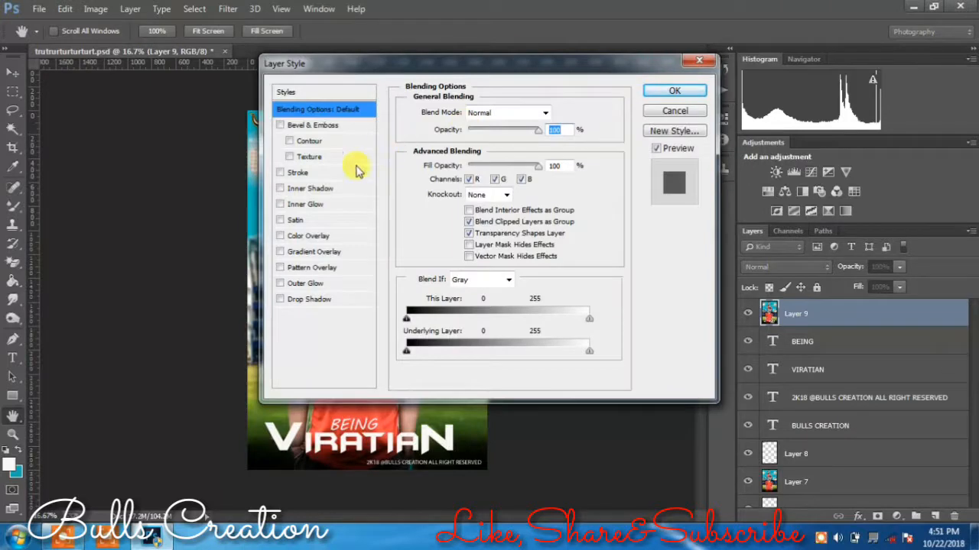
click(337, 174)
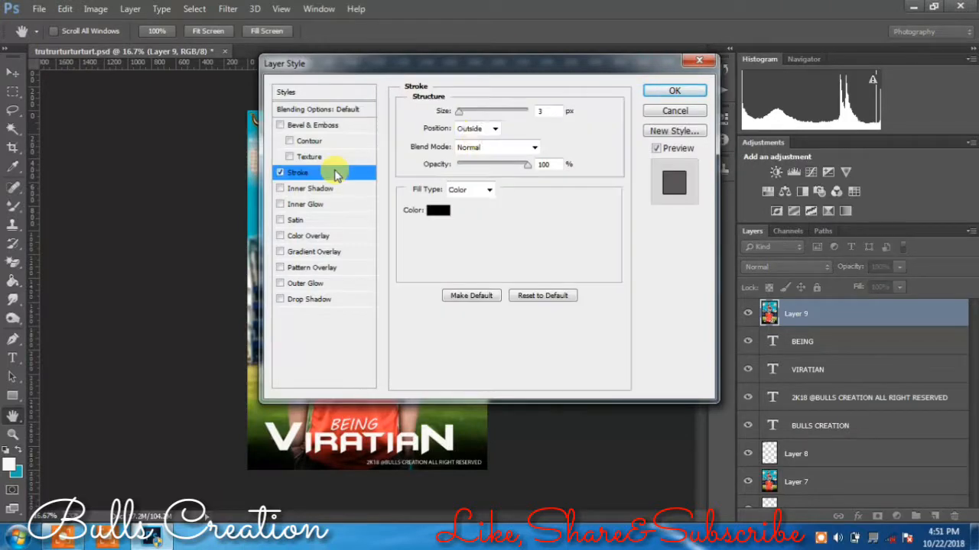
click(474, 129)
click(470, 145)
drag(503, 74, 652, 110)
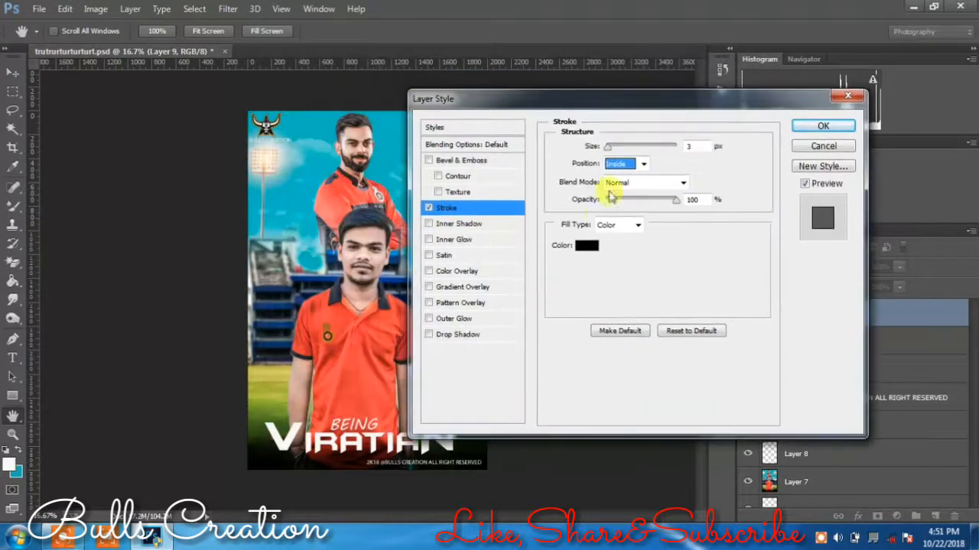
Step: Color the Layer 9 stroke white (ffffff), widen it into a thin poster border, and apply the style
click(586, 247)
click(306, 130)
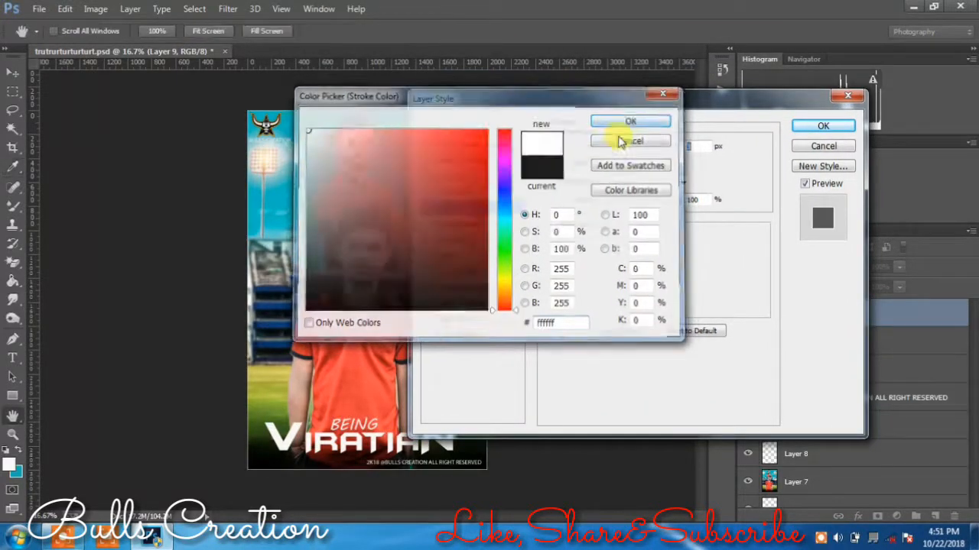
click(633, 120)
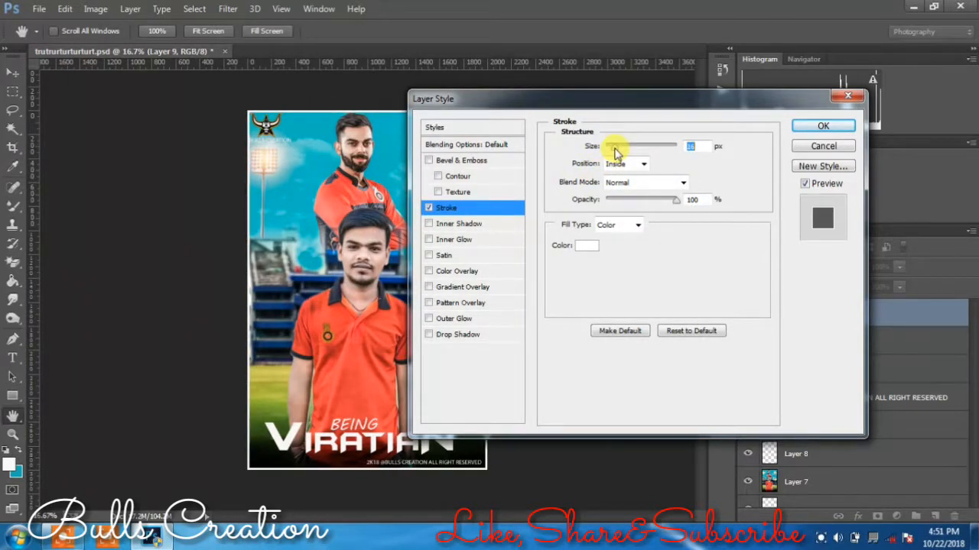
drag(614, 148, 616, 149)
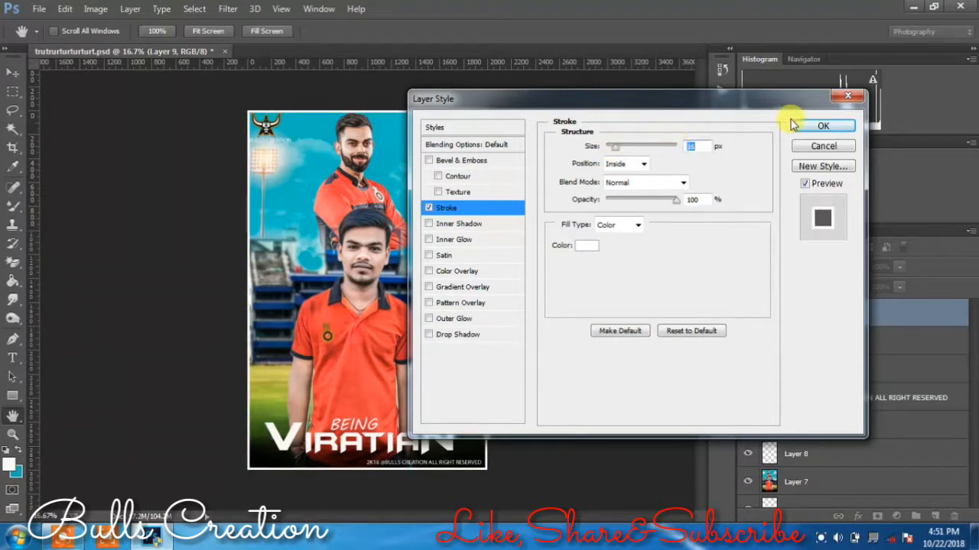
click(819, 126)
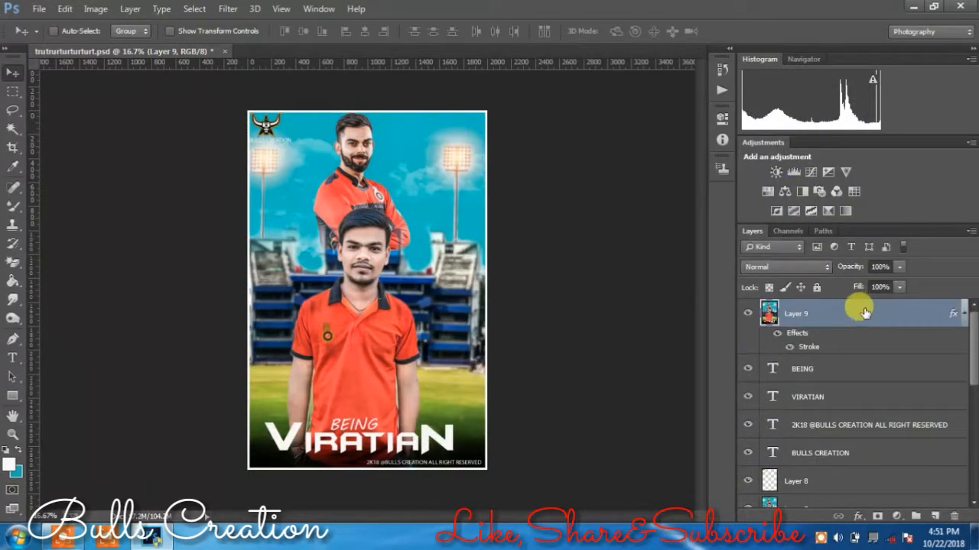
Step: Select the bottommost Layer 0 and flatten the poster's layers into a single image
drag(971, 348, 968, 516)
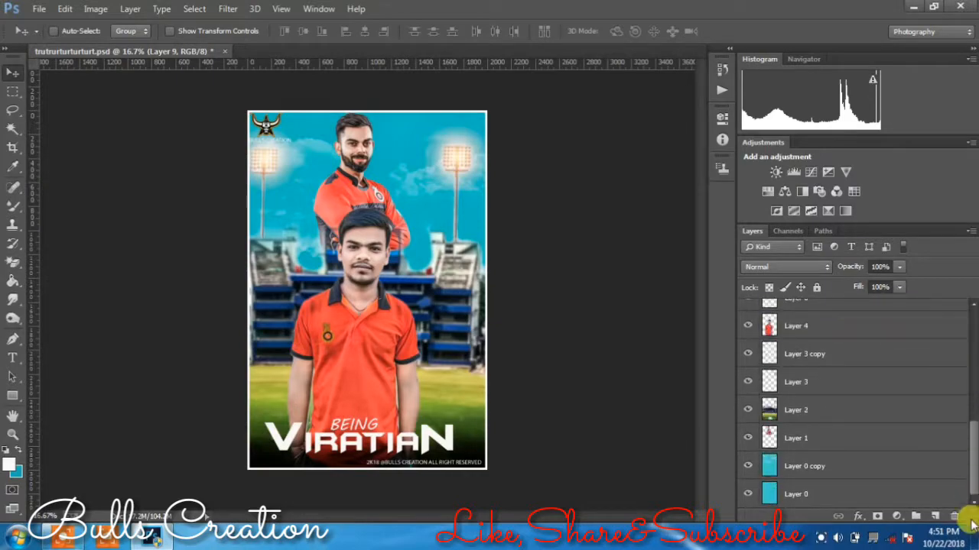
click(870, 495)
right_click(870, 497)
click(752, 409)
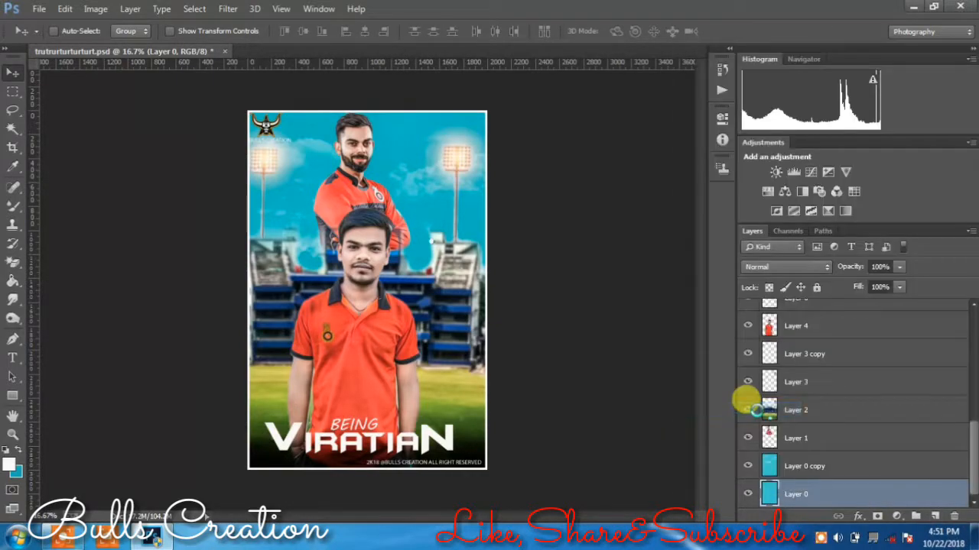